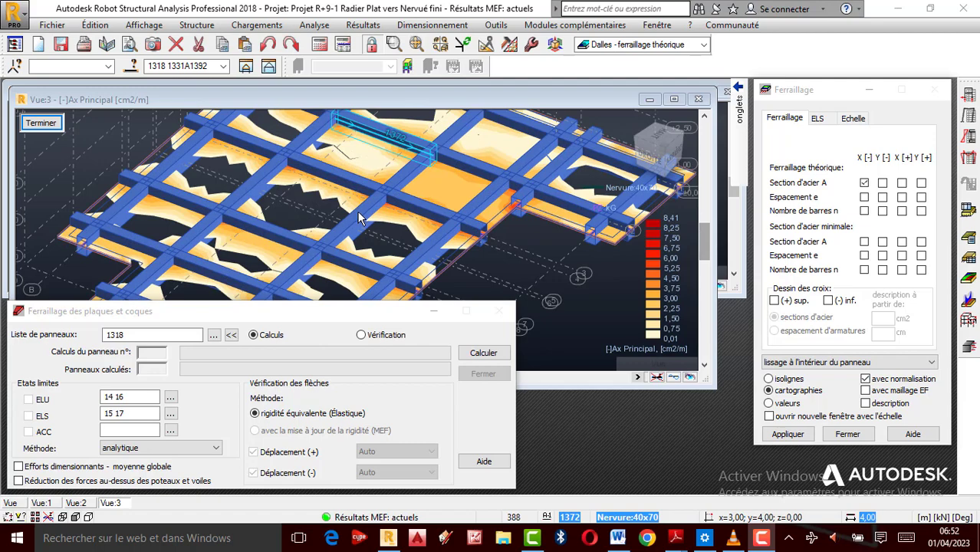
Step: Examine the theoretical X[-] steel area map across the raft panels between the 40x70 ribs
{"action": "scroll", "coordinate": [356, 212], "scroll_direction": "up", "scroll_amount": 3}
{"action": "scroll", "coordinate": [346, 226], "scroll_direction": "down", "scroll_amount": 4}
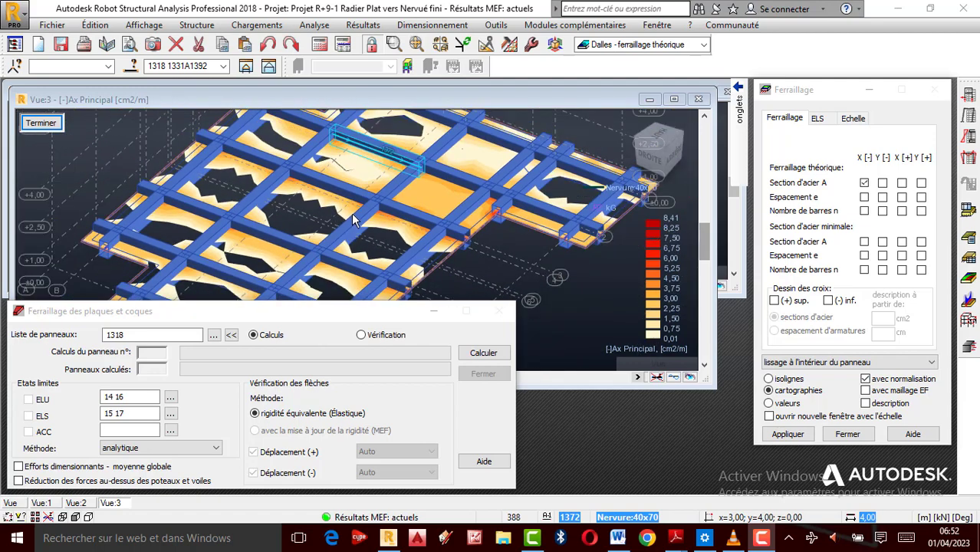
{"action": "scroll", "coordinate": [354, 219], "scroll_direction": "down", "scroll_amount": 3}
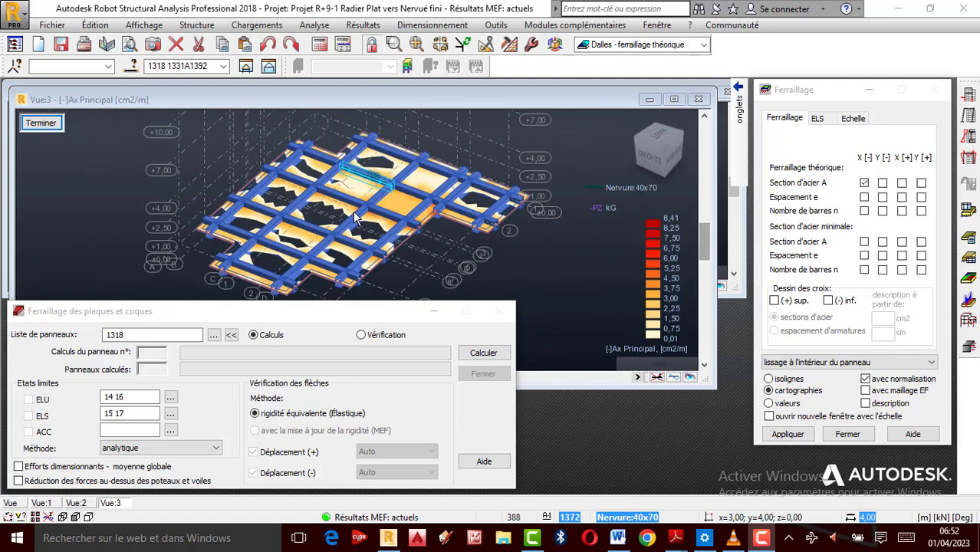
{"action": "scroll", "coordinate": [355, 217], "scroll_direction": "up", "scroll_amount": 2}
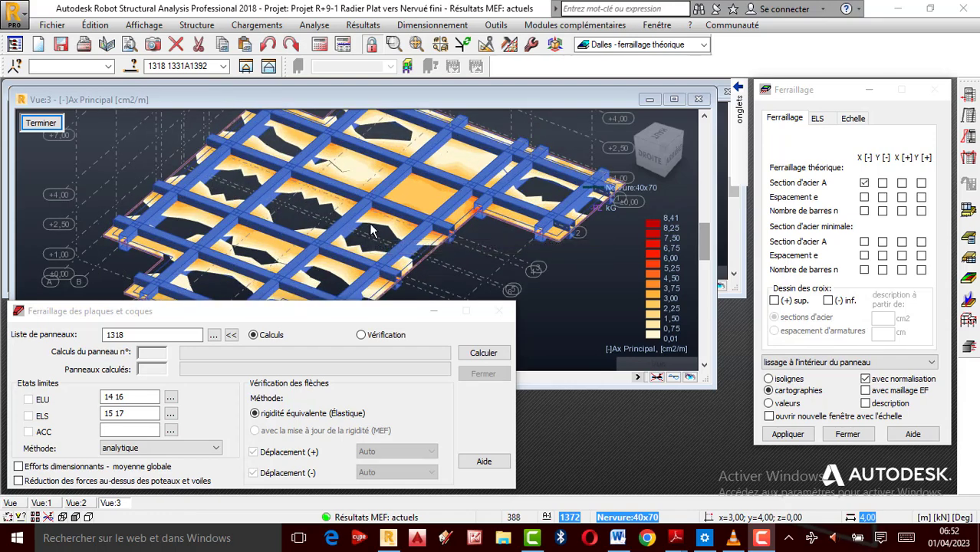
{"action": "scroll", "coordinate": [371, 230], "scroll_direction": "up", "scroll_amount": 2}
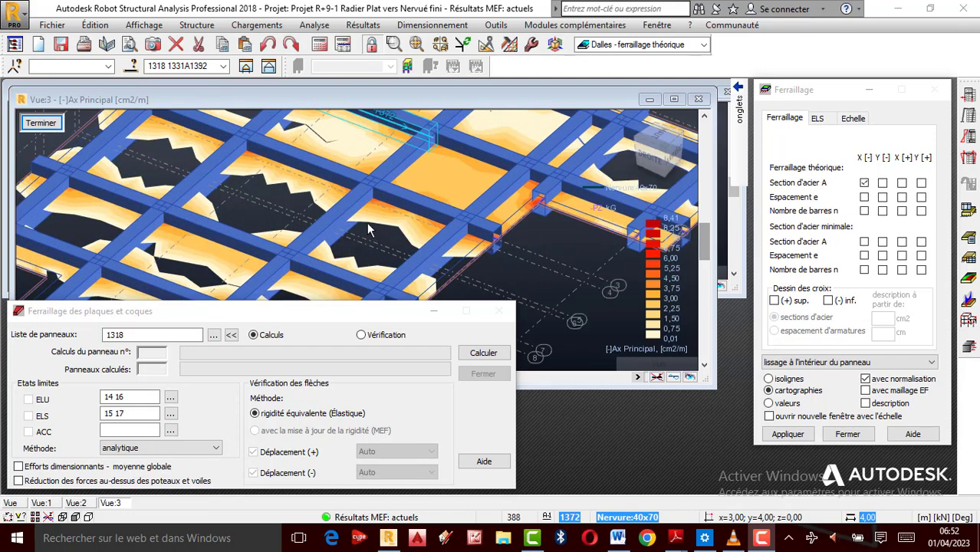
{"action": "scroll", "coordinate": [366, 222], "scroll_direction": "down", "scroll_amount": 2}
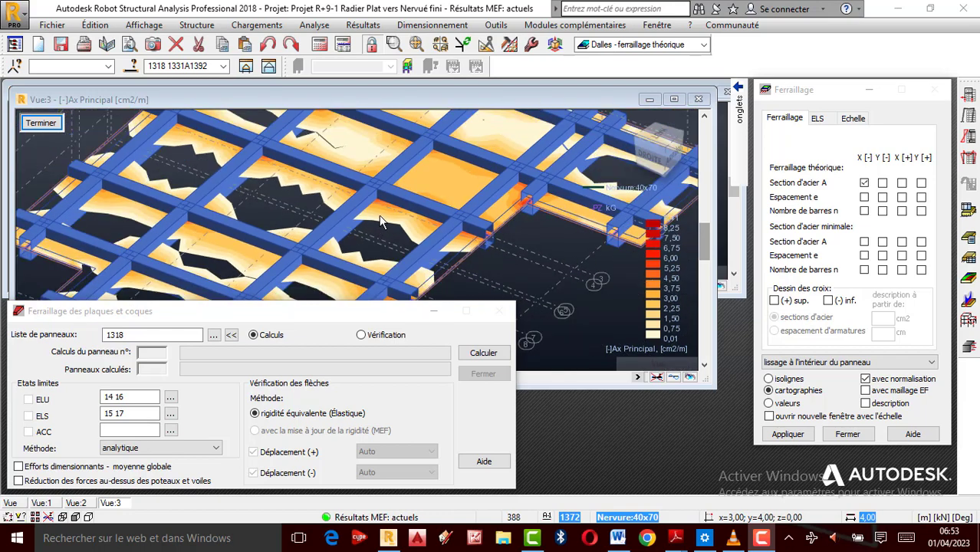
{"action": "scroll", "coordinate": [379, 217], "scroll_direction": "down", "scroll_amount": 2}
{"action": "scroll", "coordinate": [355, 198], "scroll_direction": "up", "scroll_amount": 2}
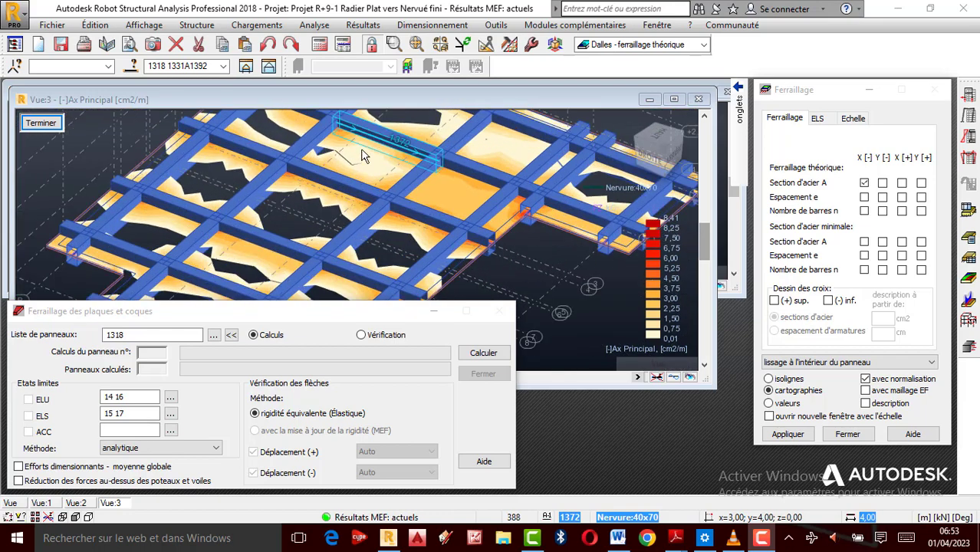
{"action": "scroll", "coordinate": [369, 186], "scroll_direction": "down", "scroll_amount": 2}
{"action": "scroll", "coordinate": [369, 207], "scroll_direction": "up", "scroll_amount": 1}
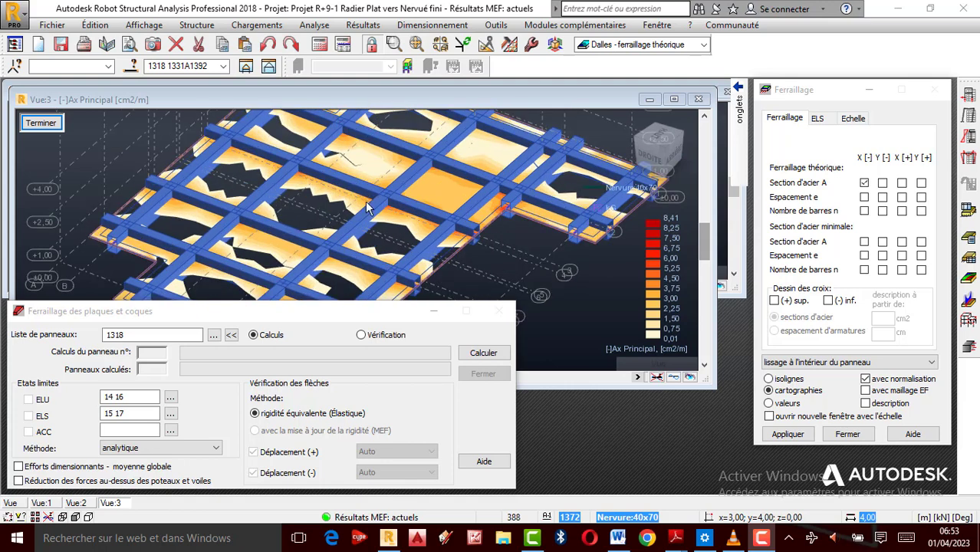
{"action": "scroll", "coordinate": [368, 207], "scroll_direction": "up", "scroll_amount": 3}
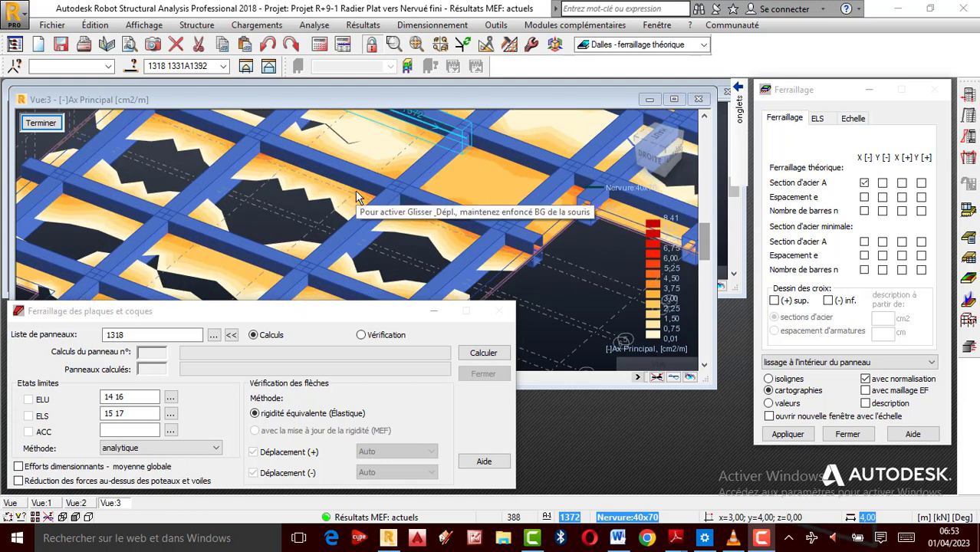
{"action": "scroll", "coordinate": [393, 201], "scroll_direction": "down", "scroll_amount": 2}
{"action": "scroll", "coordinate": [391, 197], "scroll_direction": "up", "scroll_amount": 1}
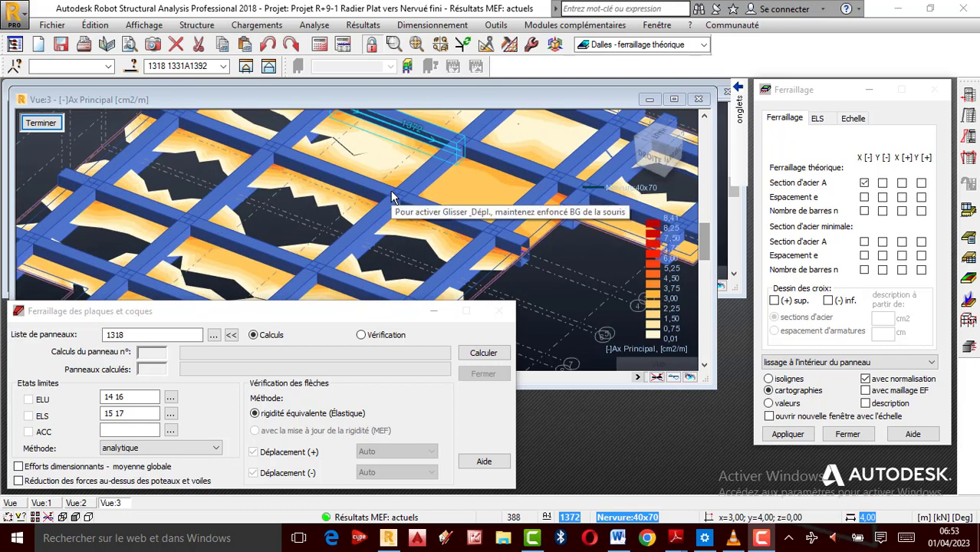
{"action": "scroll", "coordinate": [392, 196], "scroll_direction": "up", "scroll_amount": 2}
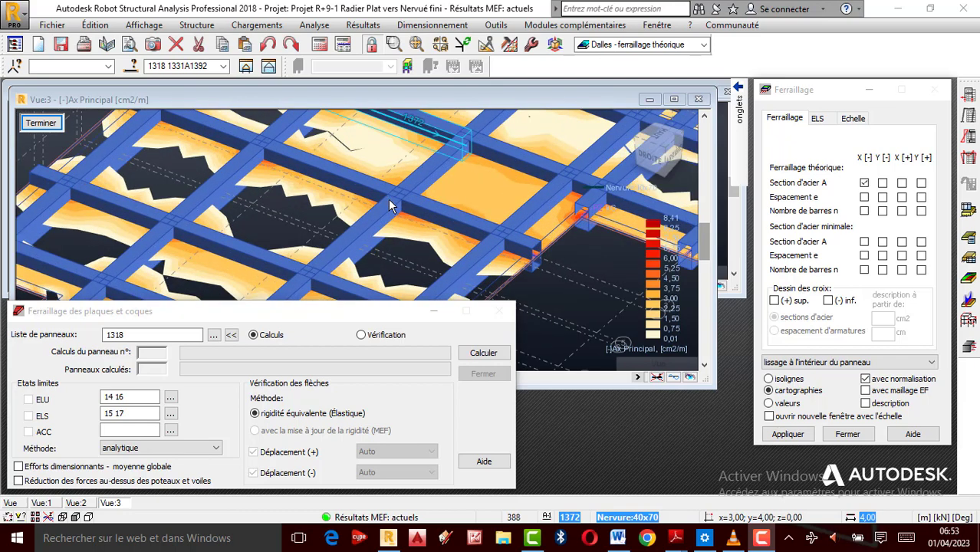
{"action": "scroll", "coordinate": [371, 208], "scroll_direction": "down", "scroll_amount": 2}
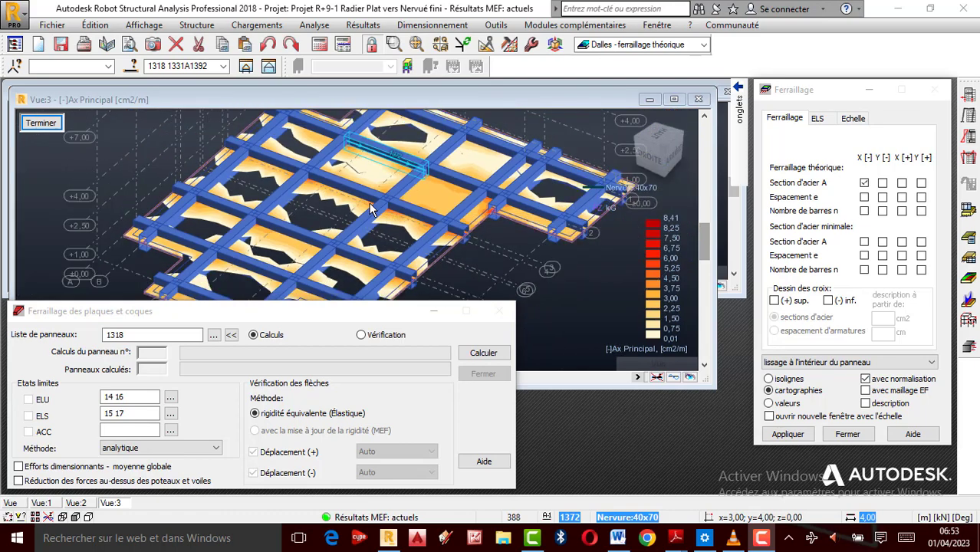
{"action": "scroll", "coordinate": [375, 201], "scroll_direction": "up", "scroll_amount": 3}
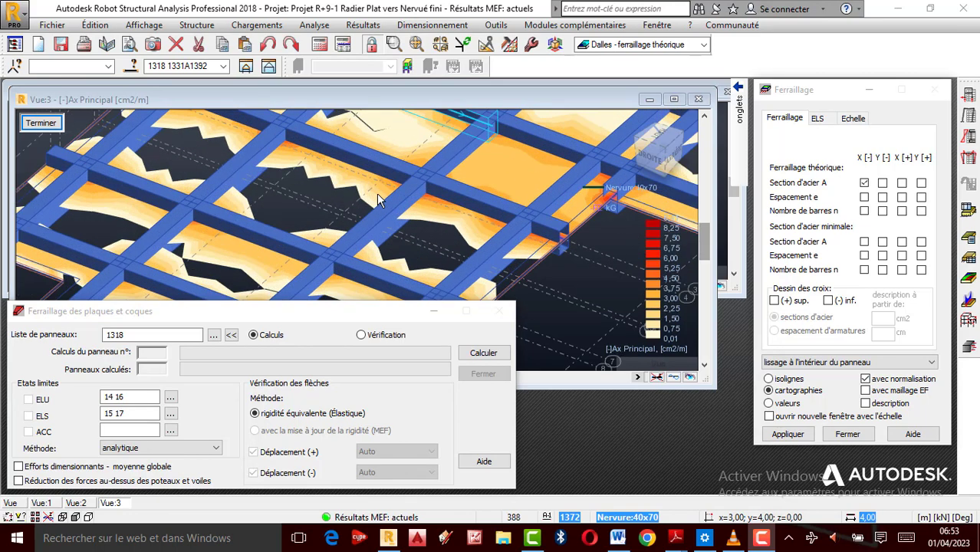
{"action": "scroll", "coordinate": [378, 201], "scroll_direction": "up", "scroll_amount": 2}
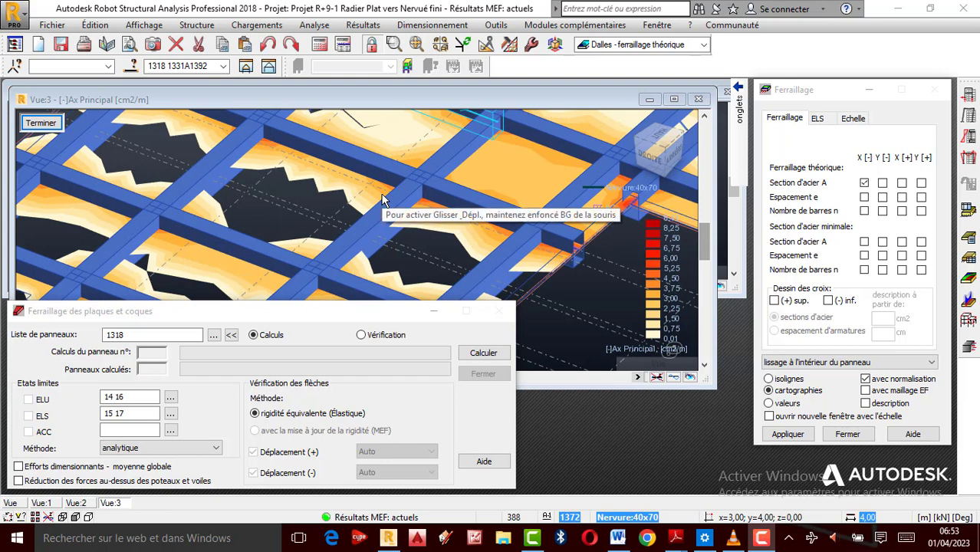
{"action": "scroll", "coordinate": [382, 200], "scroll_direction": "down", "scroll_amount": 3}
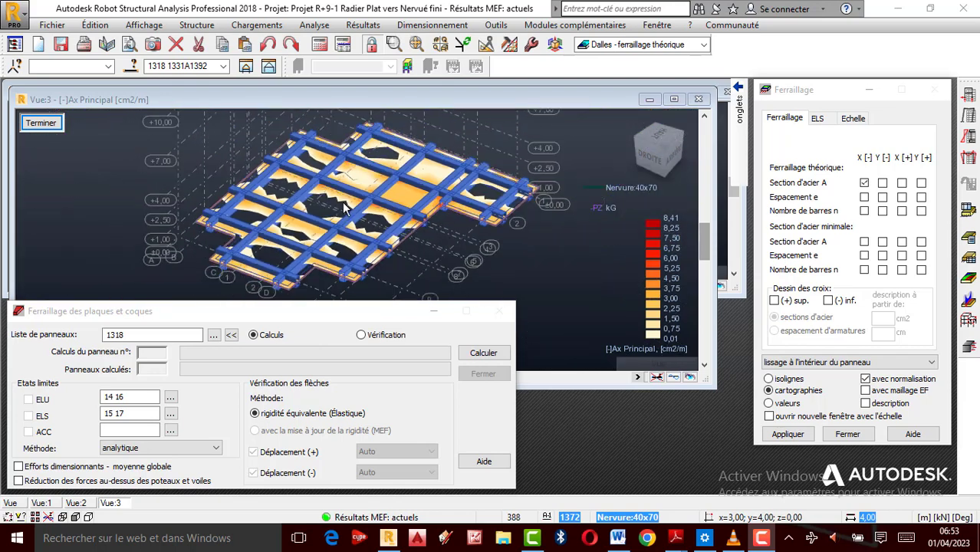
{"action": "scroll", "coordinate": [350, 207], "scroll_direction": "up", "scroll_amount": 3}
{"action": "scroll", "coordinate": [351, 206], "scroll_direction": "up", "scroll_amount": 2}
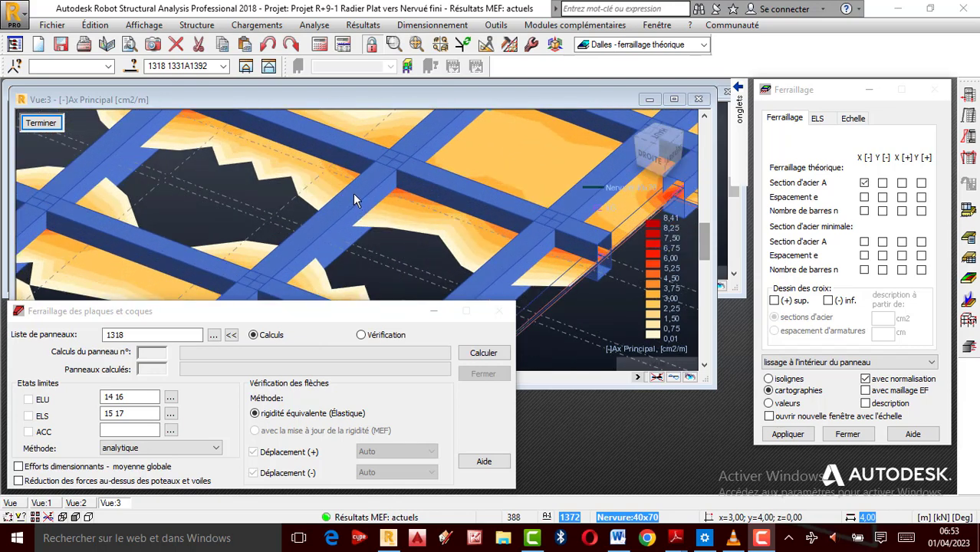
{"action": "scroll", "coordinate": [354, 200], "scroll_direction": "down", "scroll_amount": 1}
{"action": "scroll", "coordinate": [349, 194], "scroll_direction": "down", "scroll_amount": 1}
{"action": "scroll", "coordinate": [342, 184], "scroll_direction": "up", "scroll_amount": 2}
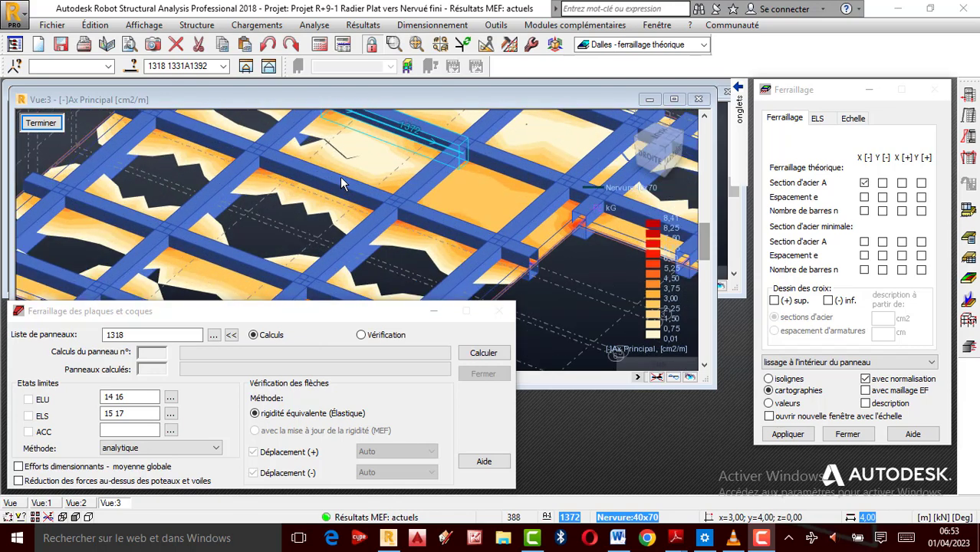
{"action": "scroll", "coordinate": [340, 176], "scroll_direction": "down", "scroll_amount": 1}
{"action": "scroll", "coordinate": [348, 201], "scroll_direction": "up", "scroll_amount": 1}
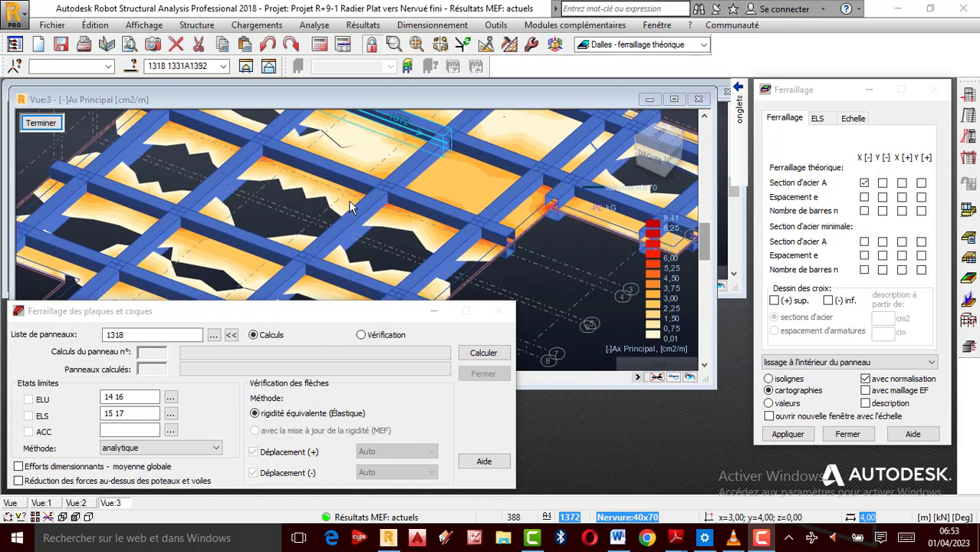
{"action": "scroll", "coordinate": [348, 206], "scroll_direction": "down", "scroll_amount": 1}
{"action": "scroll", "coordinate": [345, 211], "scroll_direction": "up", "scroll_amount": 1}
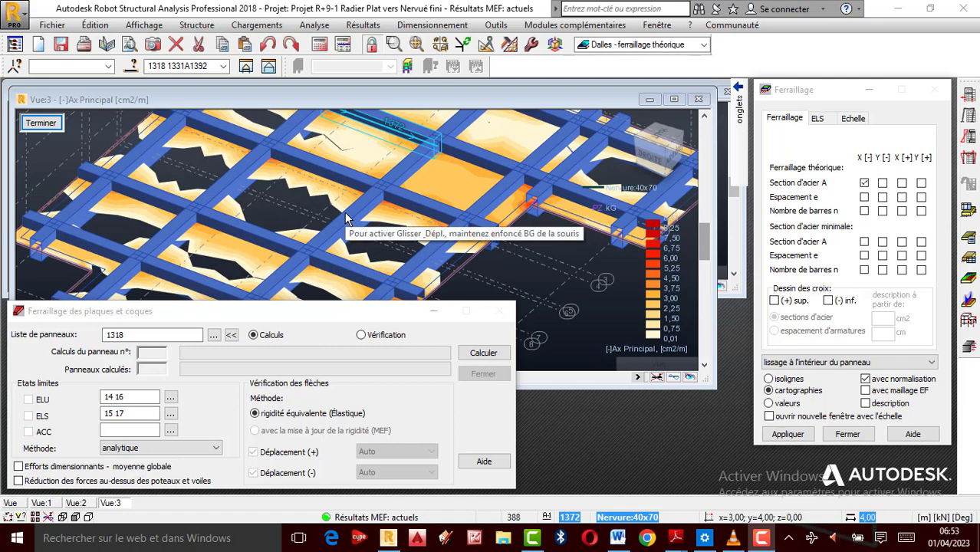
{"action": "scroll", "coordinate": [330, 203], "scroll_direction": "down", "scroll_amount": 1}
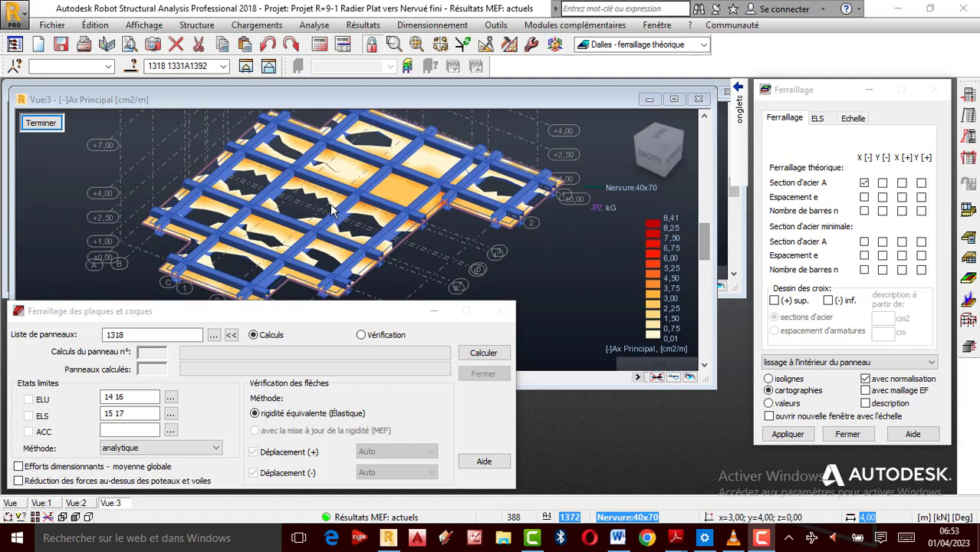
{"action": "scroll", "coordinate": [334, 213], "scroll_direction": "up", "scroll_amount": 1}
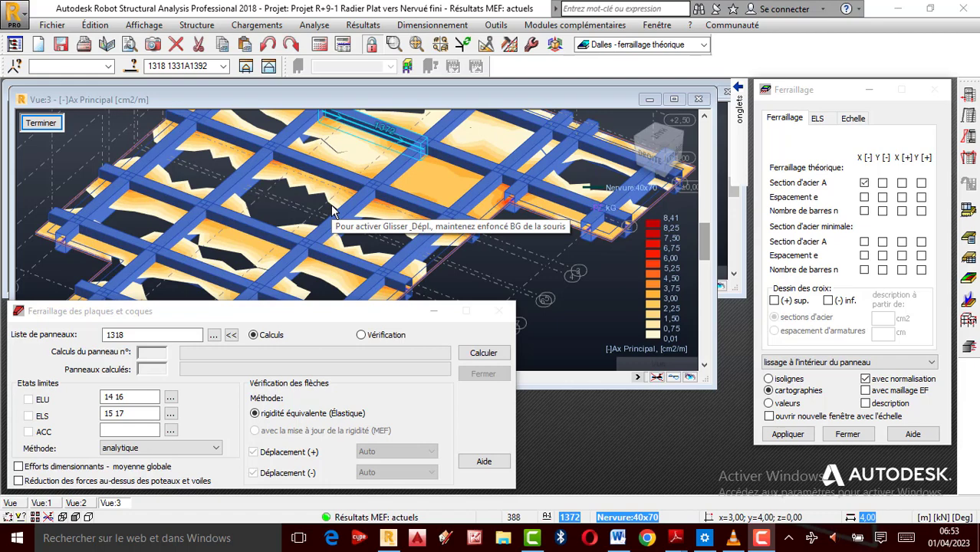
{"action": "scroll", "coordinate": [347, 202], "scroll_direction": "down", "scroll_amount": 1}
{"action": "scroll", "coordinate": [349, 207], "scroll_direction": "up", "scroll_amount": 1}
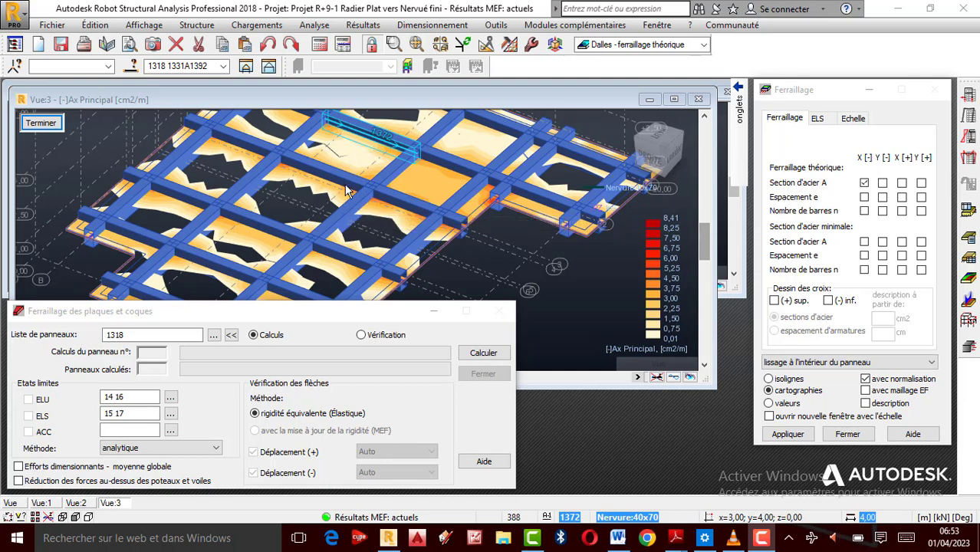
{"action": "scroll", "coordinate": [389, 186], "scroll_direction": "up", "scroll_amount": 2}
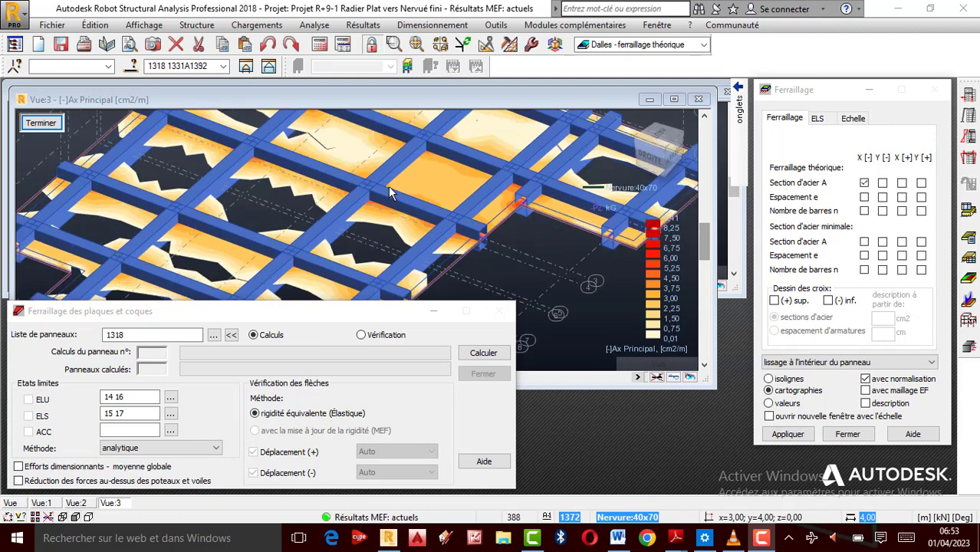
{"action": "scroll", "coordinate": [385, 204], "scroll_direction": "down", "scroll_amount": 3}
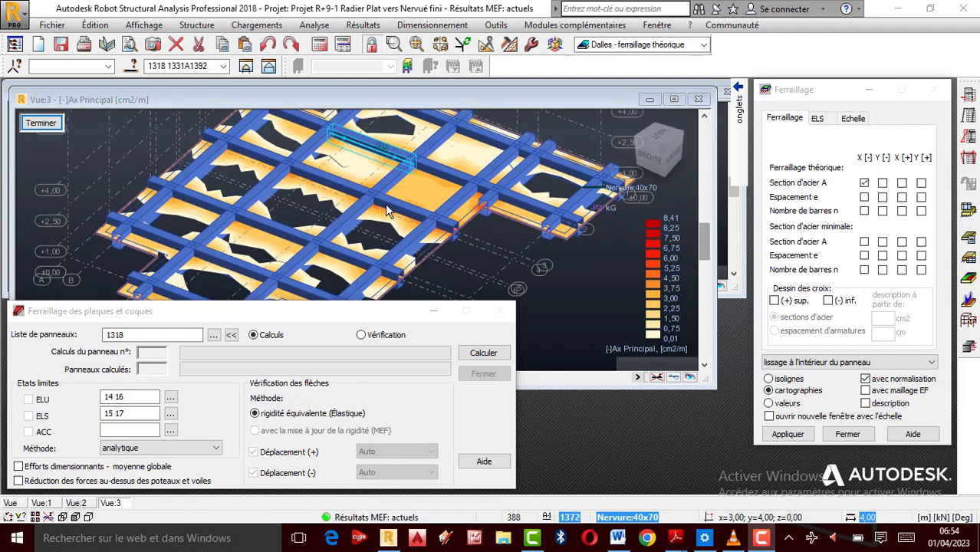
{"action": "scroll", "coordinate": [385, 204], "scroll_direction": "up", "scroll_amount": 3}
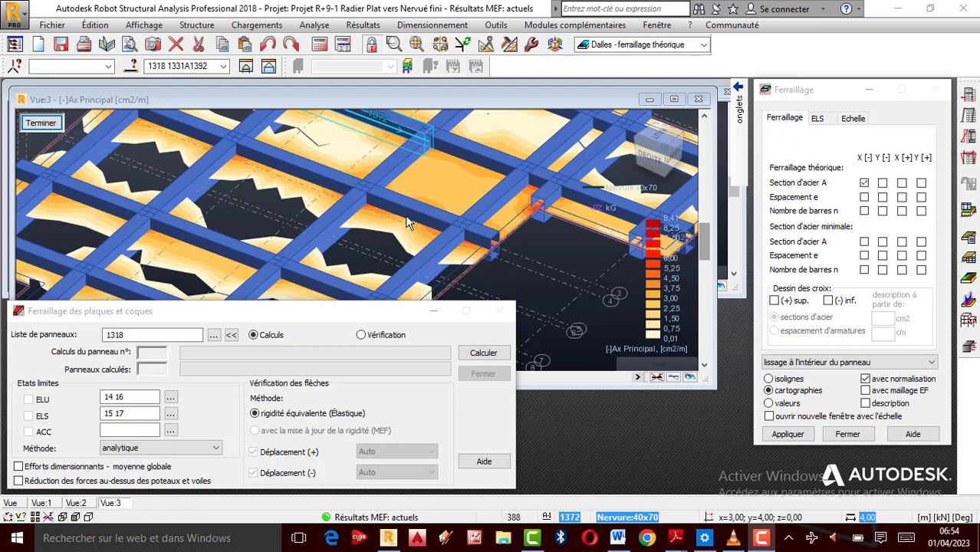
{"action": "scroll", "coordinate": [409, 220], "scroll_direction": "down", "scroll_amount": 3}
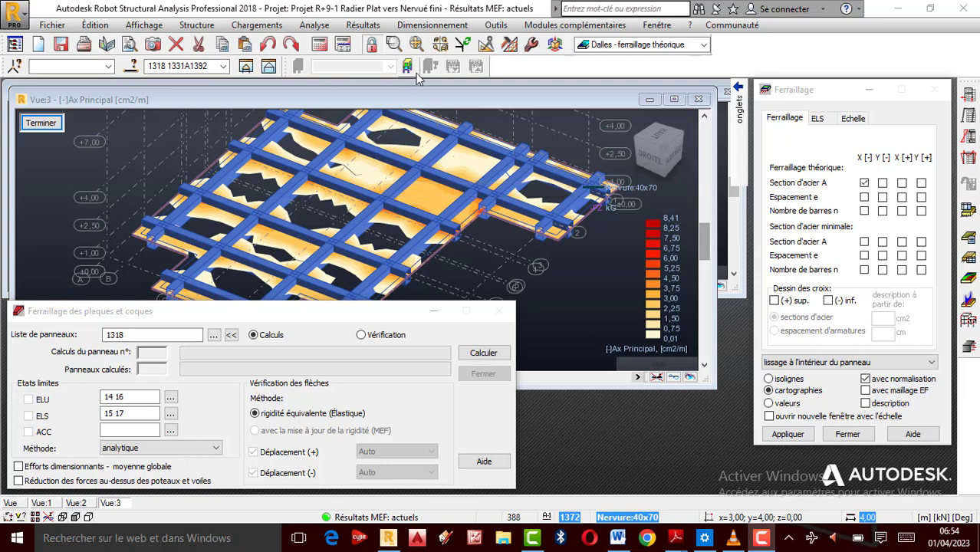
Step: Switch the workspace layout to Géométrie and close the isolated view of the ribbed raft
{"action": "left_click", "coordinate": [703, 45]}
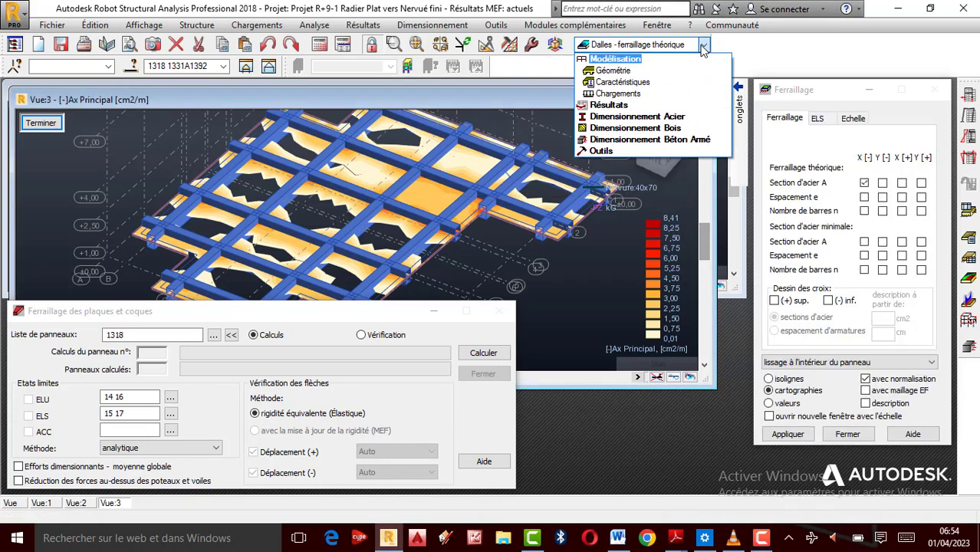
{"action": "left_click", "coordinate": [633, 73]}
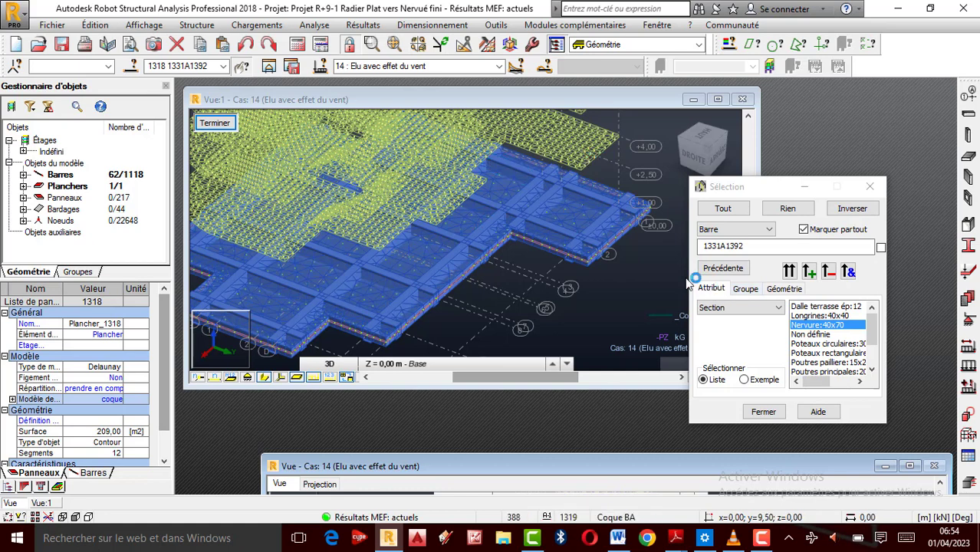
{"action": "scroll", "coordinate": [460, 254], "scroll_direction": "down", "scroll_amount": 2}
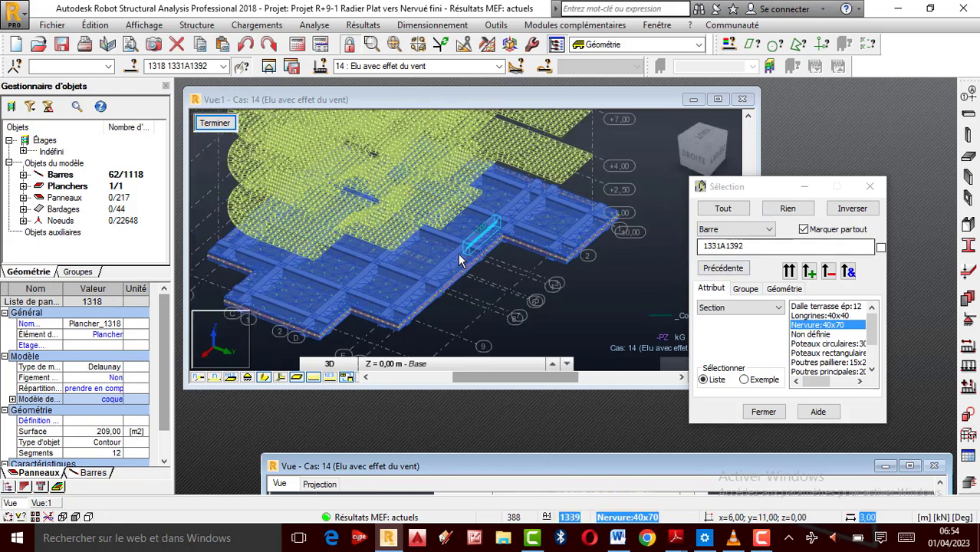
{"action": "left_click", "coordinate": [218, 125]}
{"action": "left_click", "coordinate": [220, 125]}
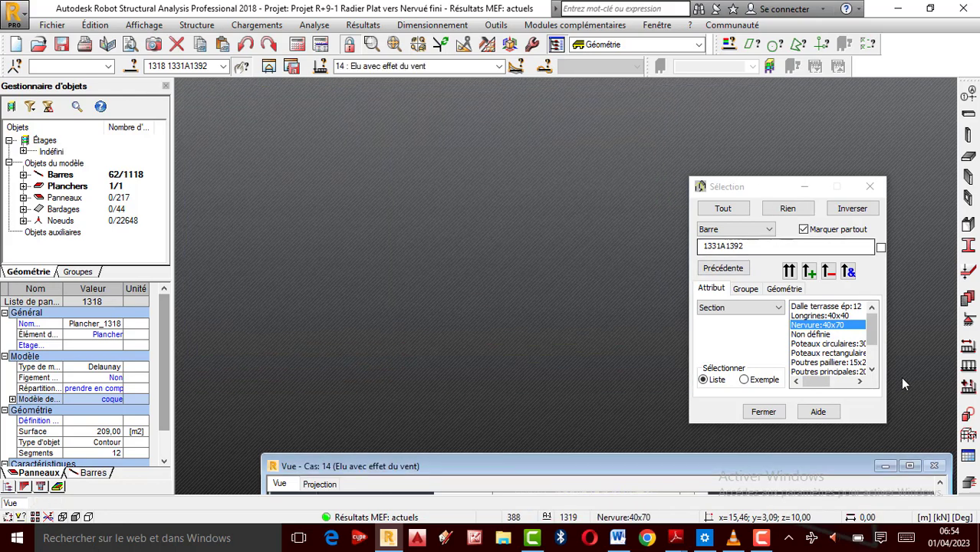
Step: Maximize the main structure view and examine the full building model from the ribbed raft to the roof
{"action": "left_click", "coordinate": [910, 468]}
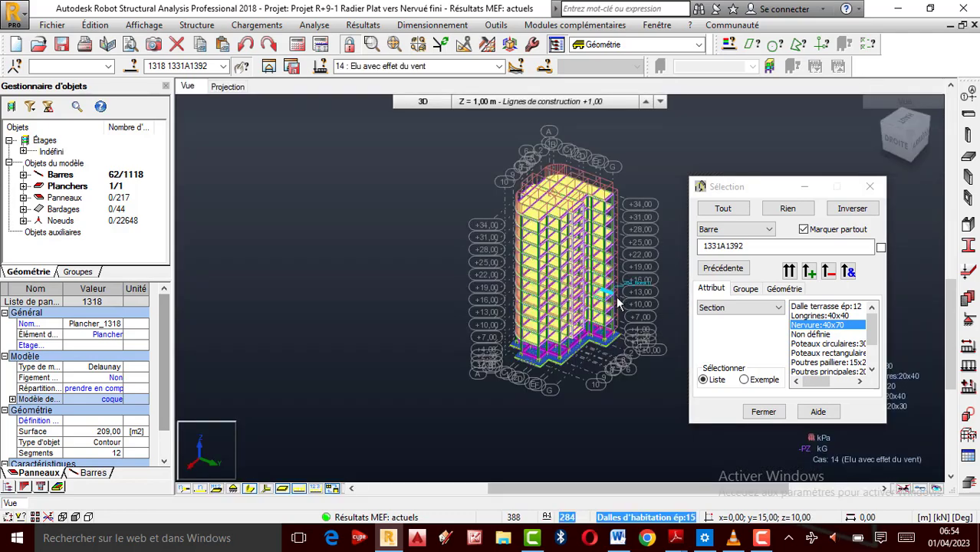
{"action": "scroll", "coordinate": [625, 307], "scroll_direction": "up", "scroll_amount": 2}
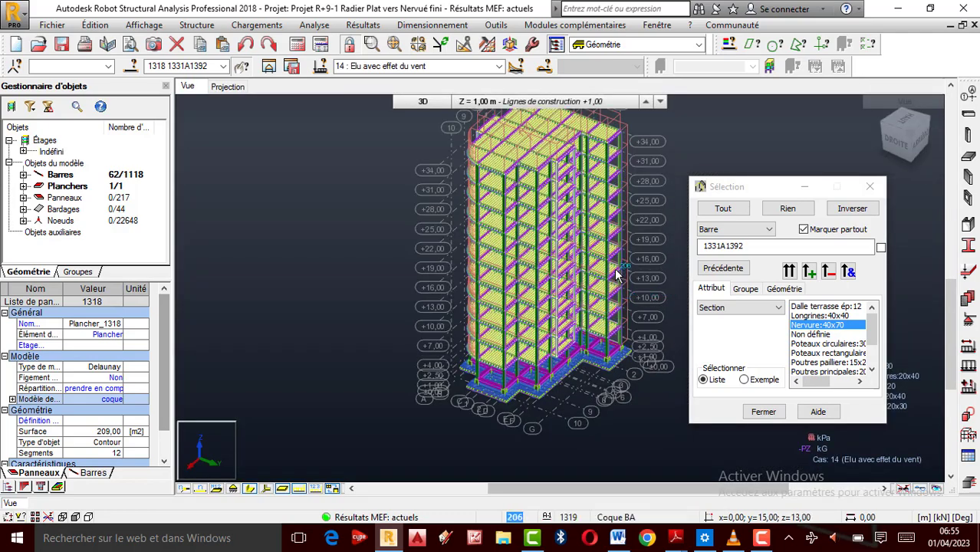
{"action": "scroll", "coordinate": [614, 273], "scroll_direction": "up", "scroll_amount": 2}
{"action": "scroll", "coordinate": [613, 272], "scroll_direction": "down", "scroll_amount": 3}
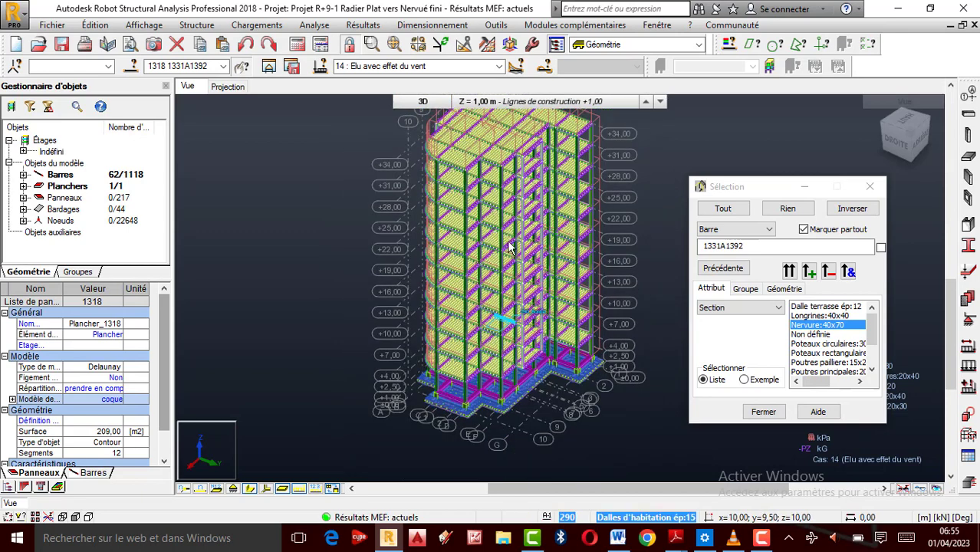
{"action": "scroll", "coordinate": [537, 219], "scroll_direction": "up", "scroll_amount": 1}
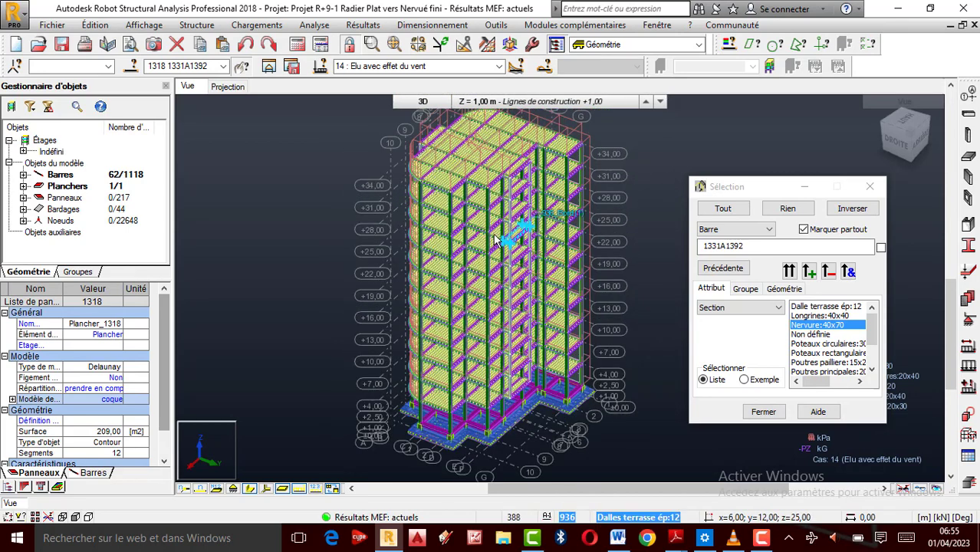
{"action": "scroll", "coordinate": [502, 334], "scroll_direction": "up", "scroll_amount": 1}
{"action": "scroll", "coordinate": [503, 334], "scroll_direction": "down", "scroll_amount": 2}
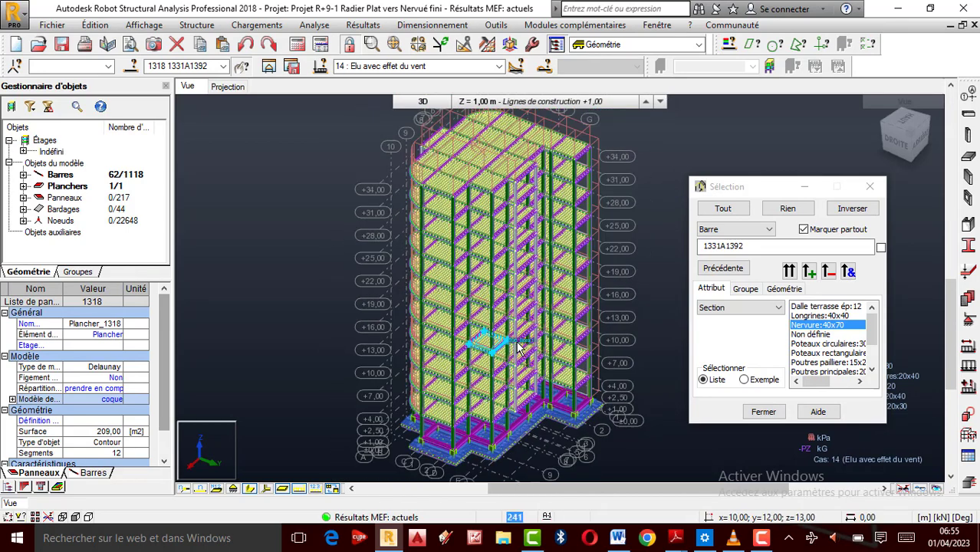
{"action": "scroll", "coordinate": [526, 309], "scroll_direction": "up", "scroll_amount": 1}
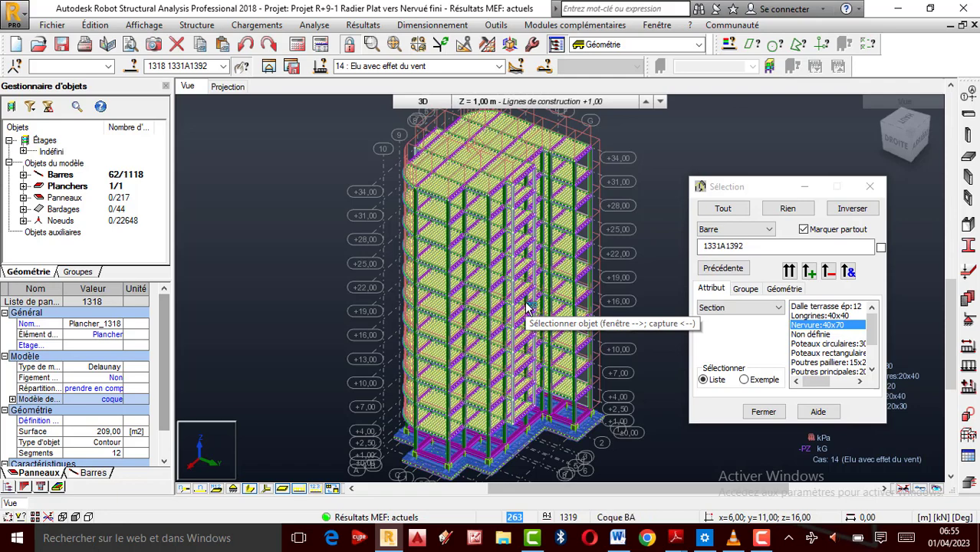
Step: Examine the selected flat raft and 40x70 ribs at the base of the building and close the selection dialog
{"action": "scroll", "coordinate": [542, 197], "scroll_direction": "down", "scroll_amount": 2}
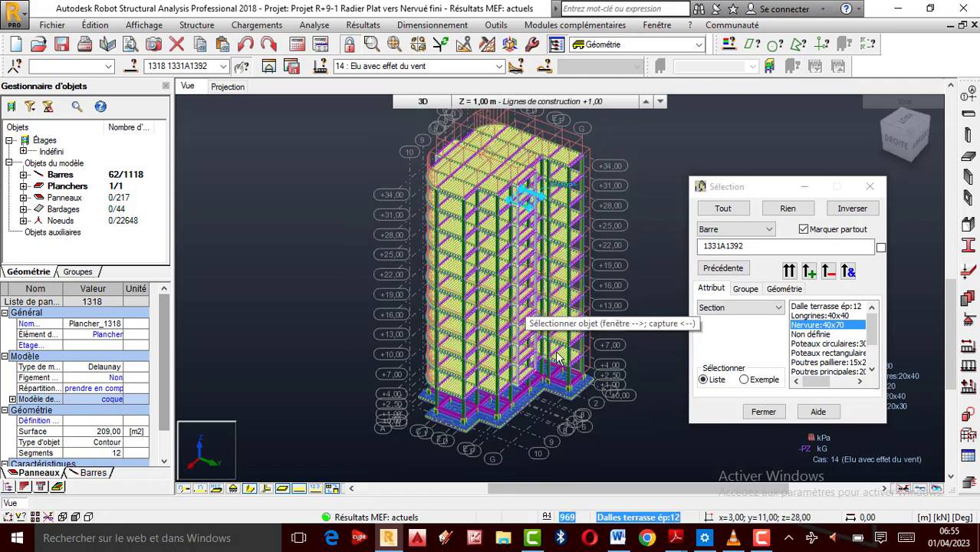
{"action": "scroll", "coordinate": [532, 395], "scroll_direction": "up", "scroll_amount": 1}
{"action": "scroll", "coordinate": [531, 390], "scroll_direction": "up", "scroll_amount": 4}
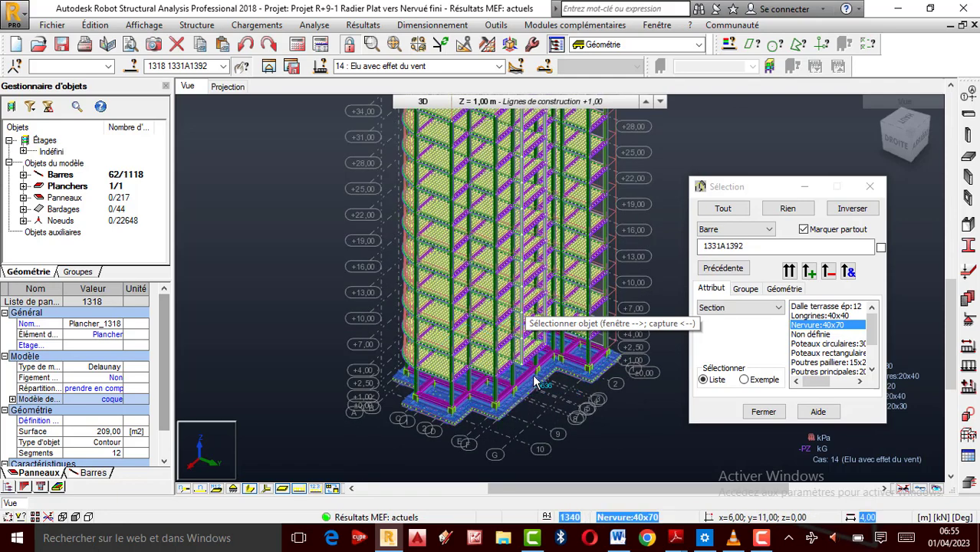
{"action": "scroll", "coordinate": [537, 367], "scroll_direction": "up", "scroll_amount": 3}
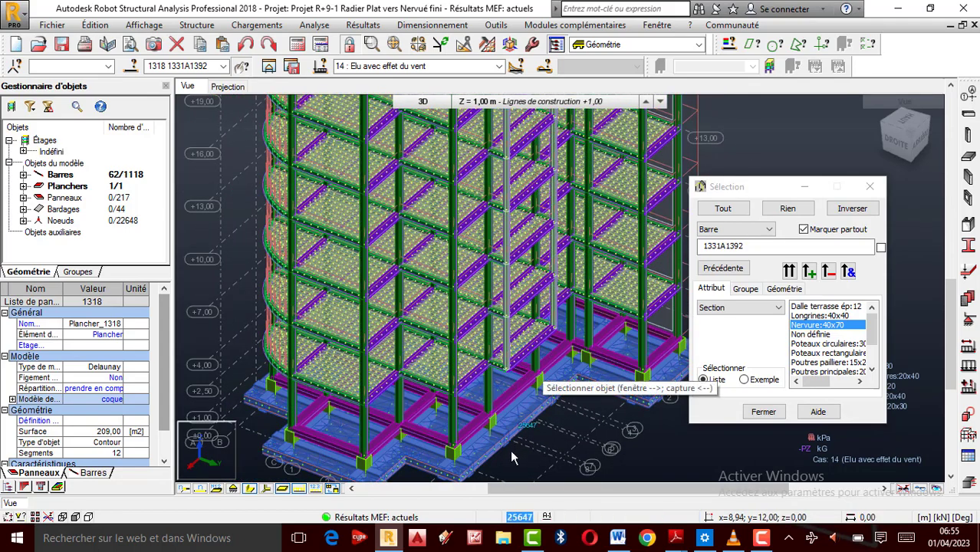
{"action": "scroll", "coordinate": [510, 449], "scroll_direction": "up", "scroll_amount": 2}
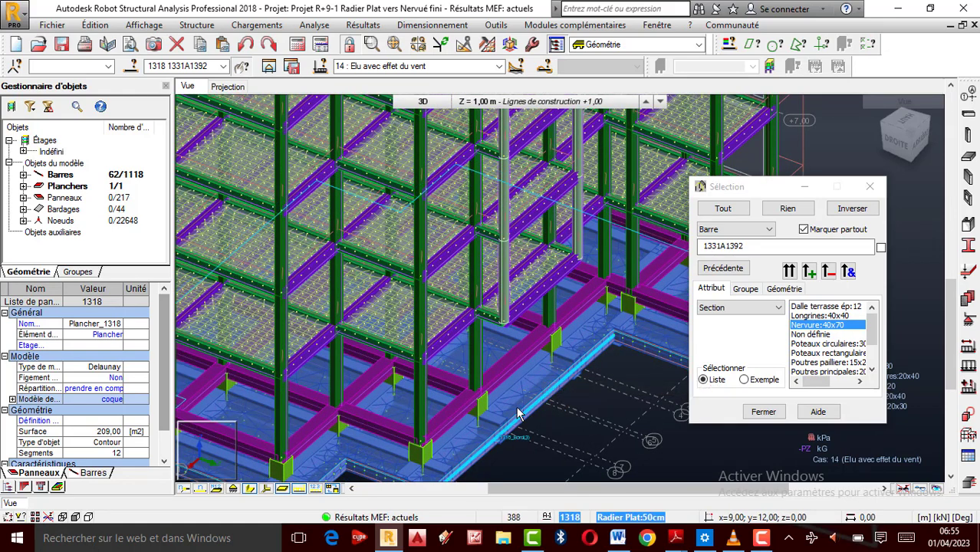
{"action": "scroll", "coordinate": [518, 414], "scroll_direction": "down", "scroll_amount": 5}
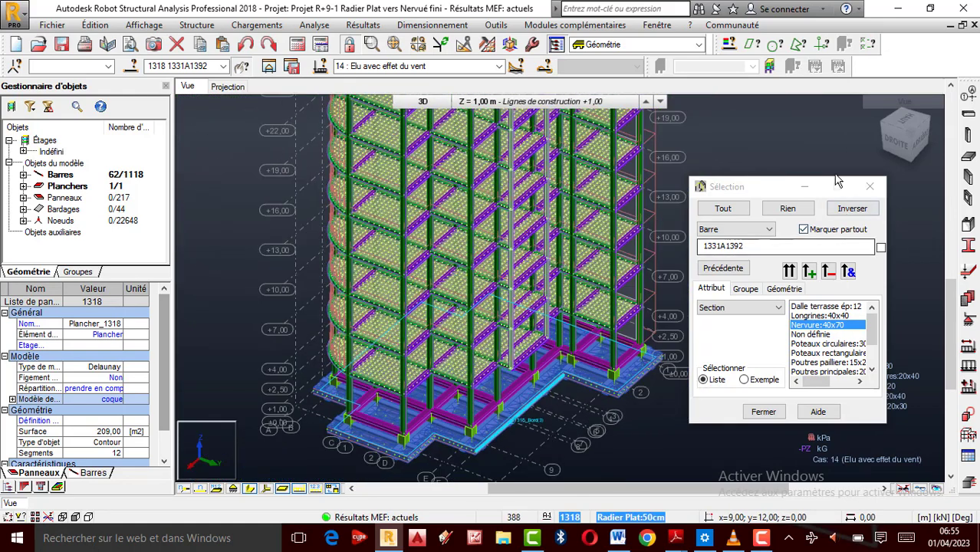
{"action": "left_click", "coordinate": [870, 187]}
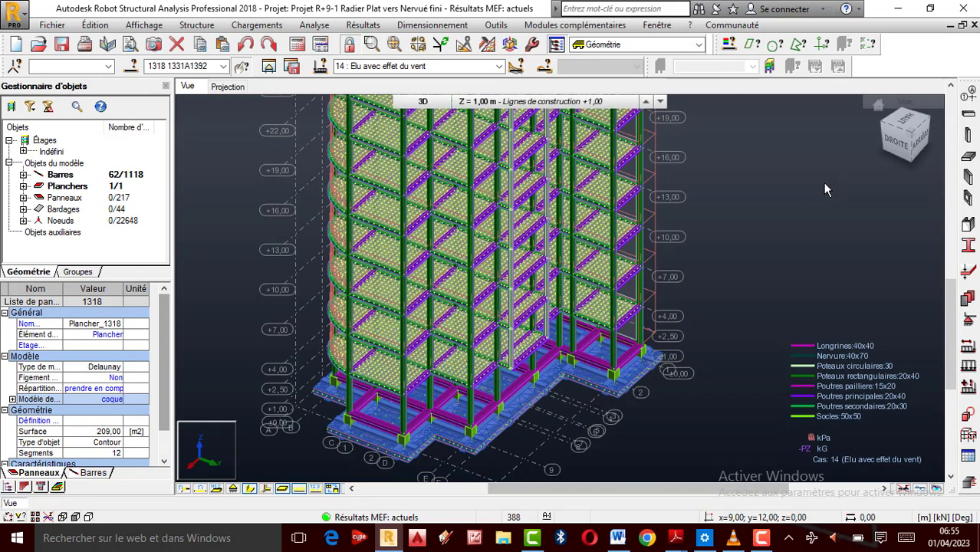
Step: Clear the selection and examine the raft, ribs and longrines beneath the building's lower storeys
{"action": "scroll", "coordinate": [582, 391], "scroll_direction": "down", "scroll_amount": 4}
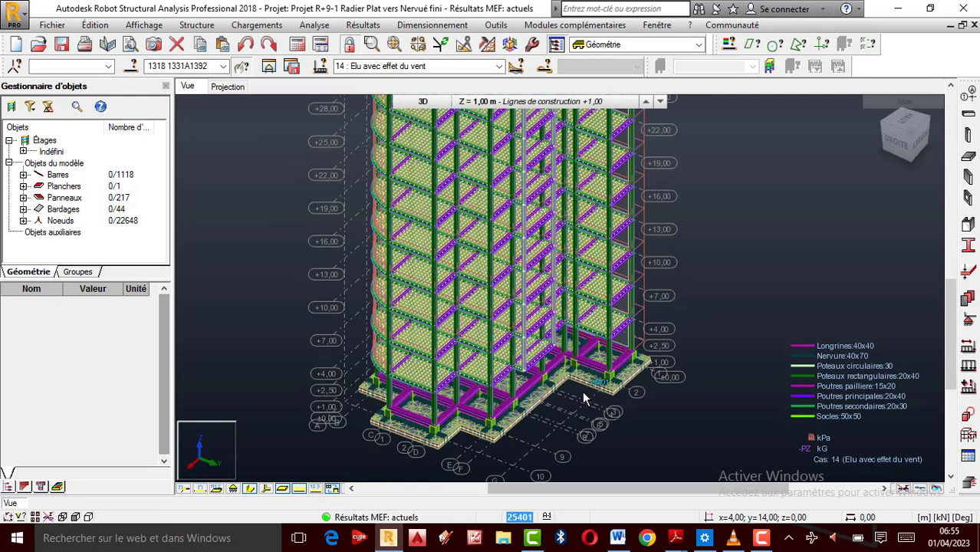
{"action": "scroll", "coordinate": [573, 374], "scroll_direction": "up", "scroll_amount": 2}
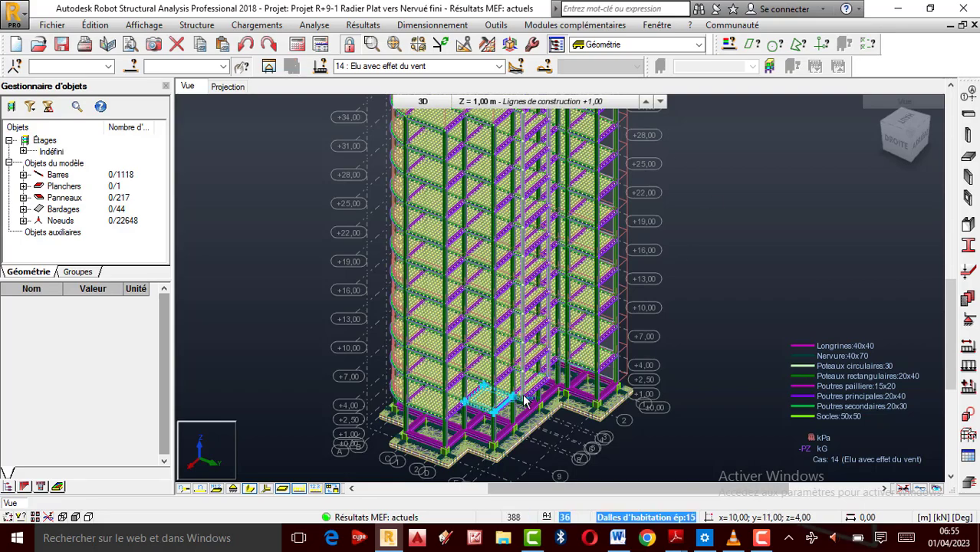
{"action": "scroll", "coordinate": [551, 439], "scroll_direction": "up", "scroll_amount": 3}
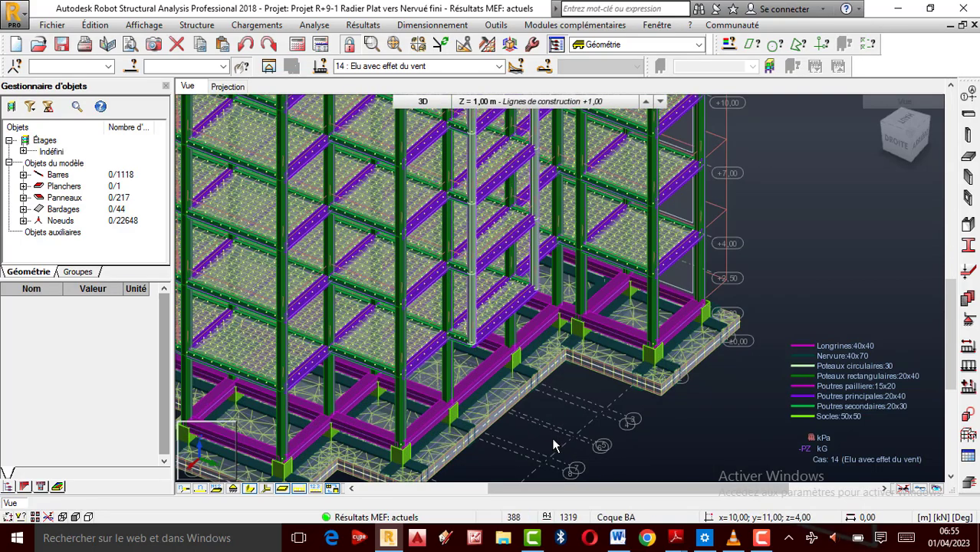
{"action": "scroll", "coordinate": [648, 368], "scroll_direction": "down", "scroll_amount": 3}
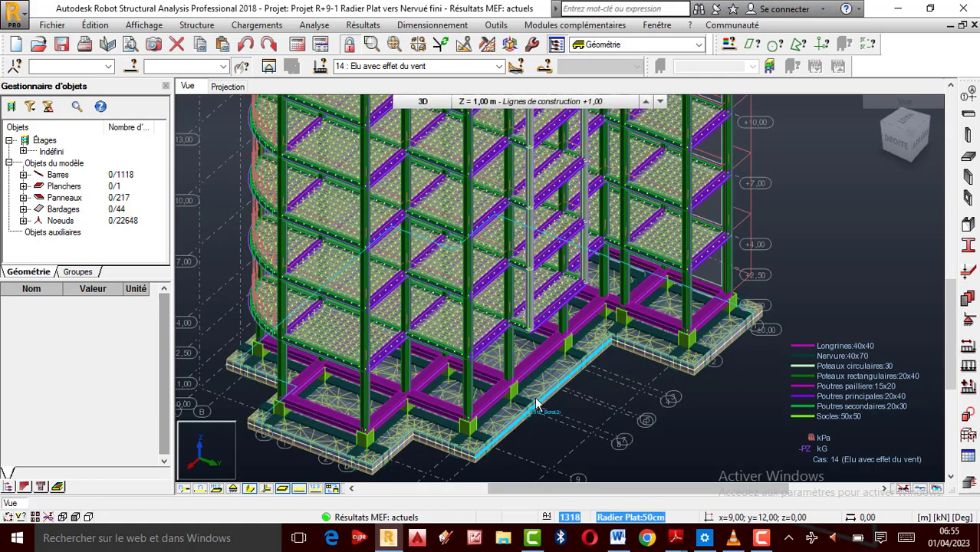
{"action": "scroll", "coordinate": [554, 371], "scroll_direction": "down", "scroll_amount": 1}
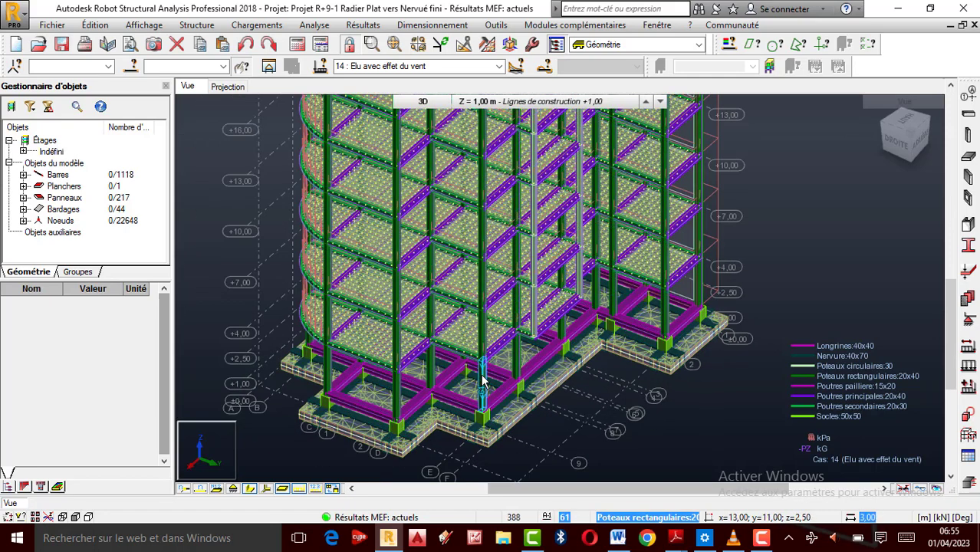
{"action": "scroll", "coordinate": [567, 330], "scroll_direction": "down", "scroll_amount": 1}
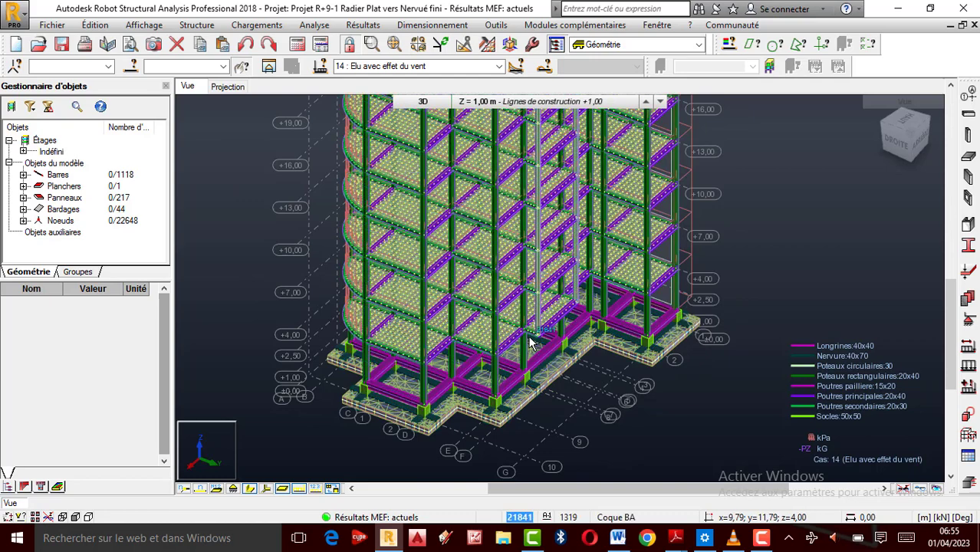
Step: Select the raft slab through a special selection of panels with the thickness Radier Plat:50cm
{"action": "left_click", "coordinate": [95, 26]}
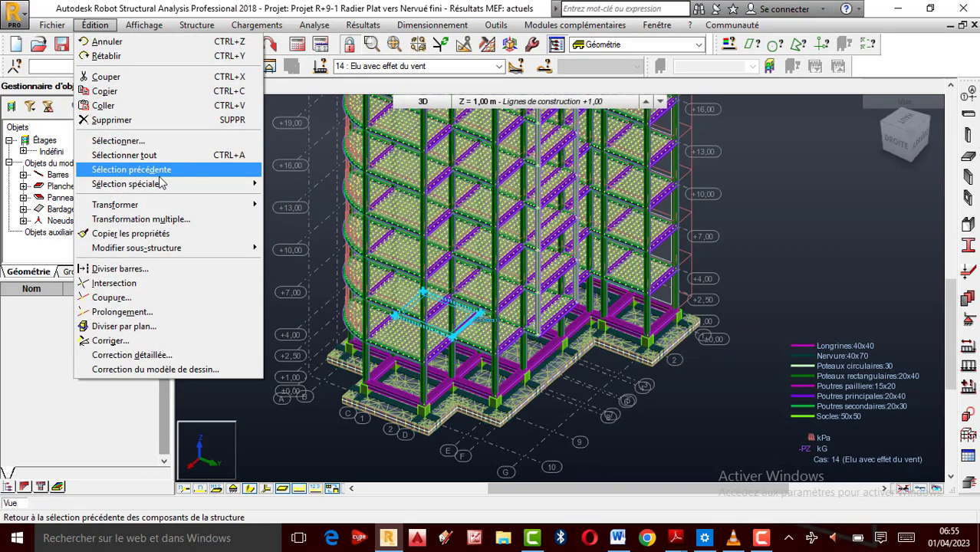
{"action": "mouse_move", "coordinate": [160, 184]}
{"action": "left_click", "coordinate": [299, 234]}
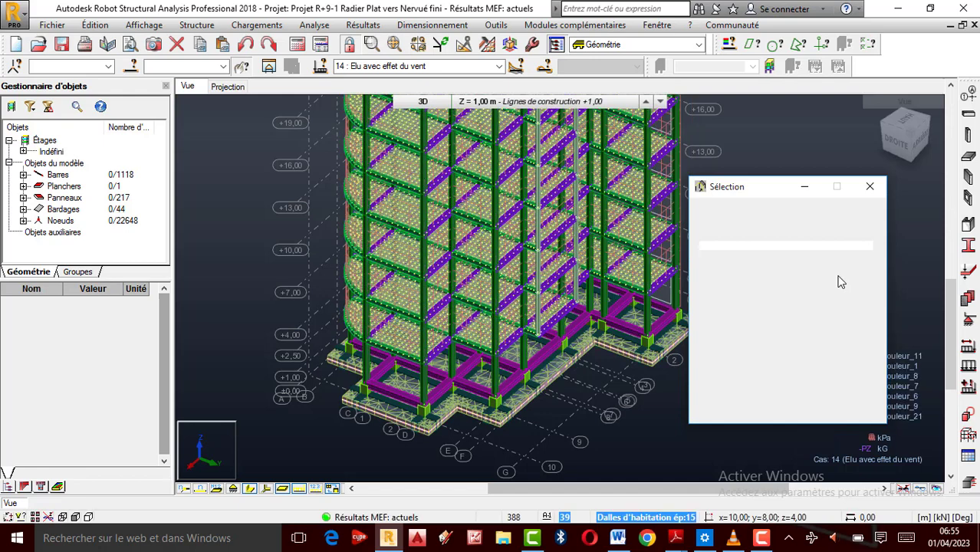
{"action": "left_click", "coordinate": [728, 230]}
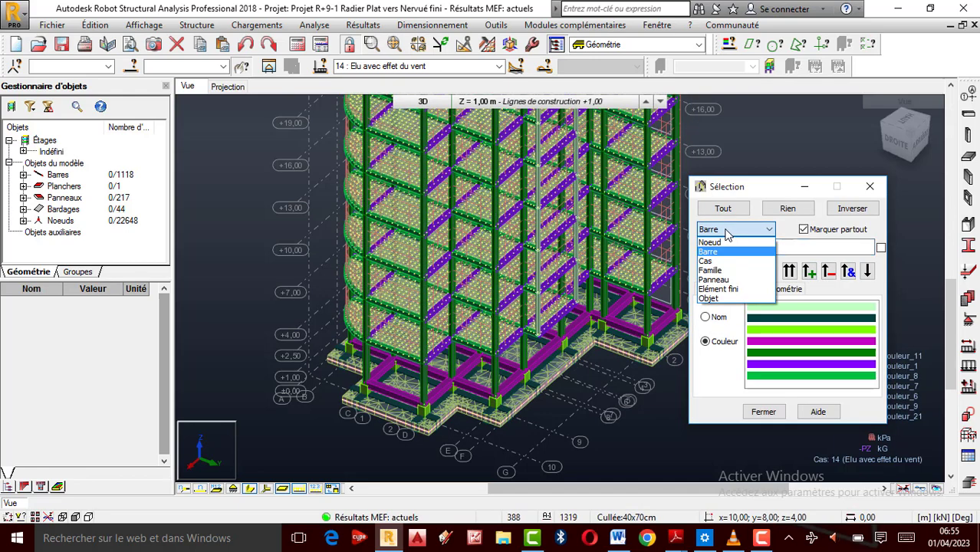
{"action": "left_click", "coordinate": [732, 279]}
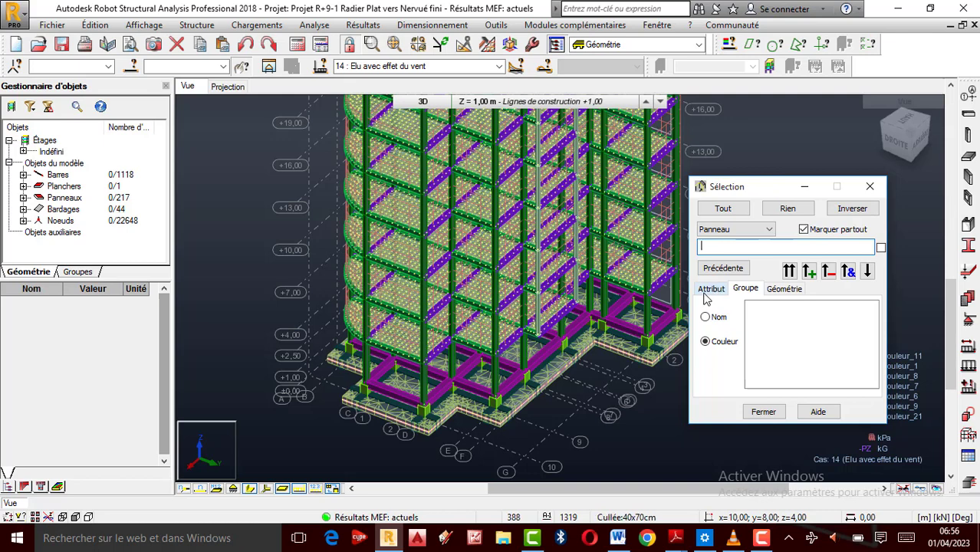
{"action": "left_click", "coordinate": [712, 289]}
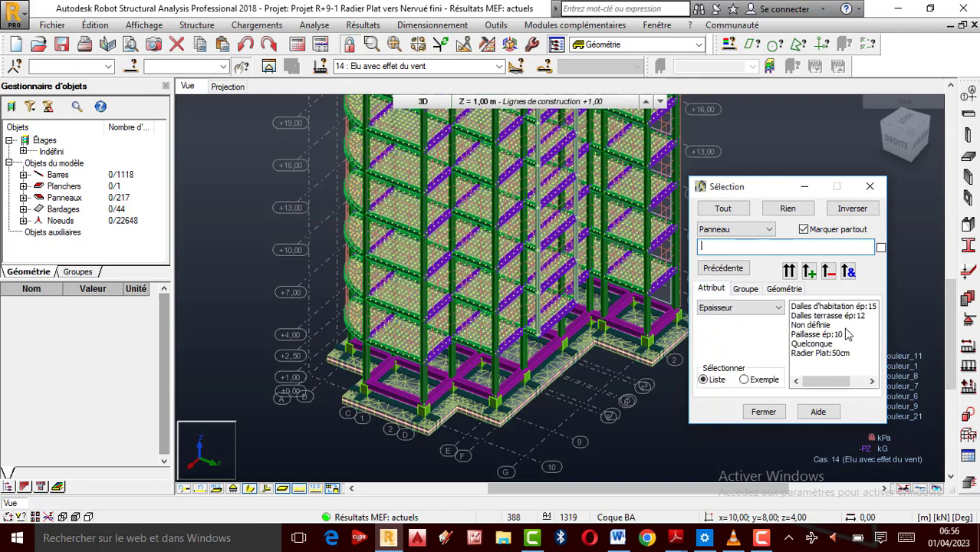
{"action": "left_click", "coordinate": [815, 355]}
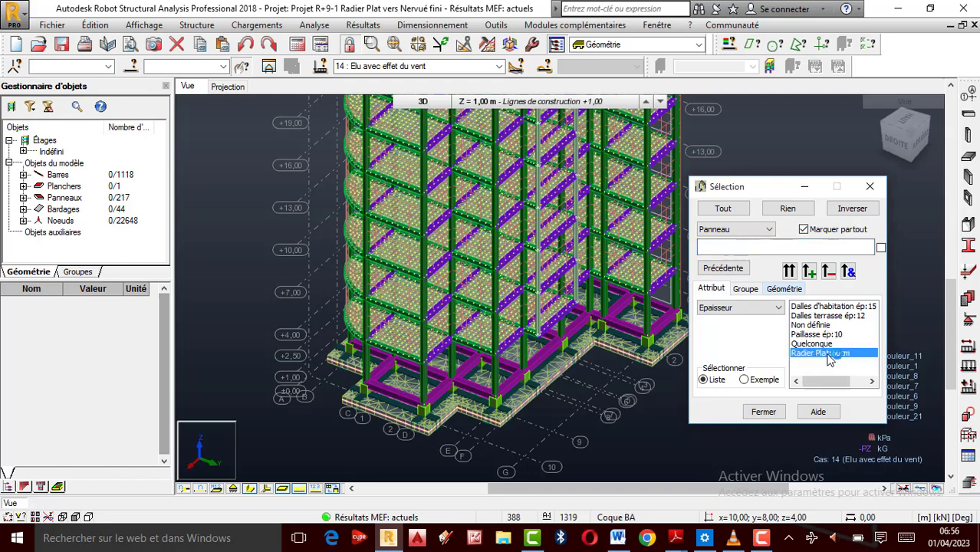
{"action": "left_click", "coordinate": [809, 273]}
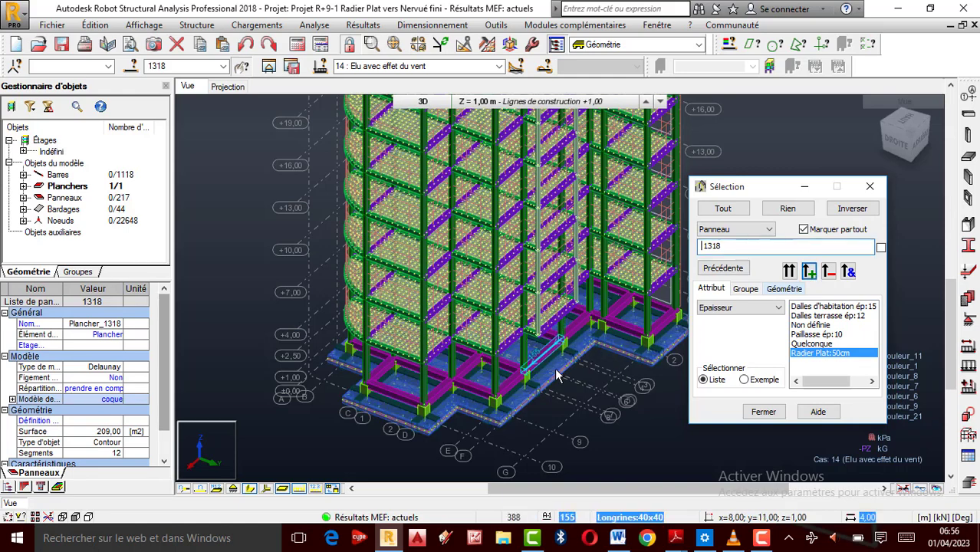
Step: Add the foundation rib bars with section Nervure:40x70 to the raft selection
{"action": "scroll", "coordinate": [553, 354], "scroll_direction": "up", "scroll_amount": 2}
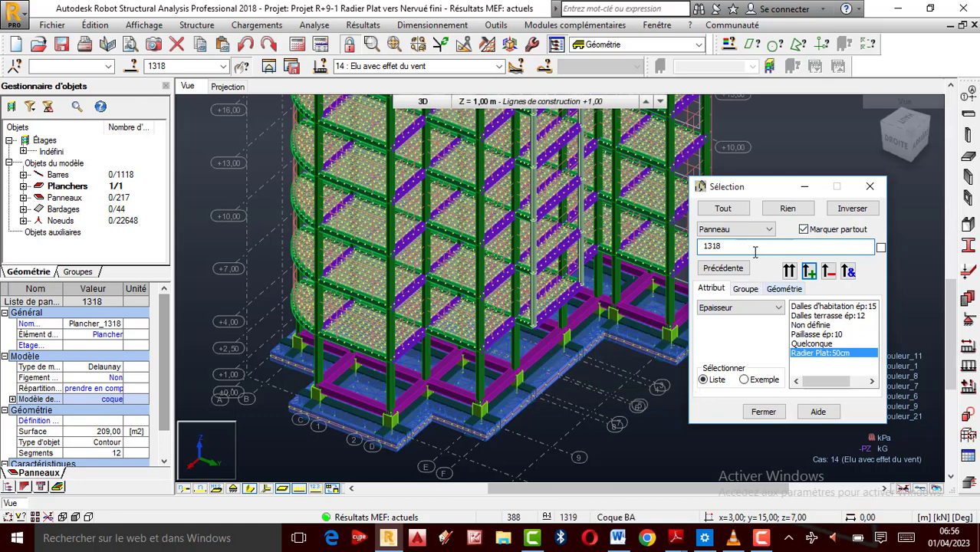
{"action": "left_click", "coordinate": [718, 230]}
{"action": "left_click", "coordinate": [718, 252]}
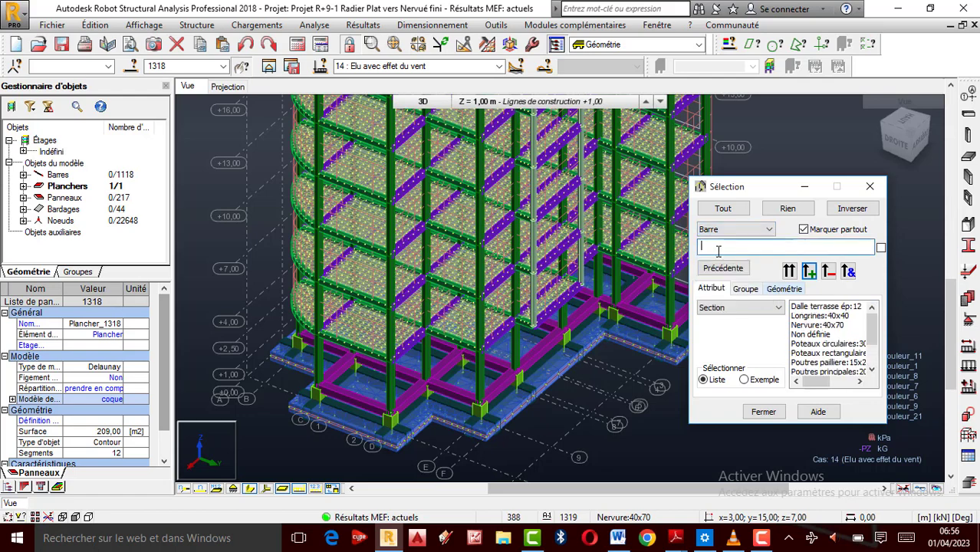
{"action": "left_click", "coordinate": [822, 325]}
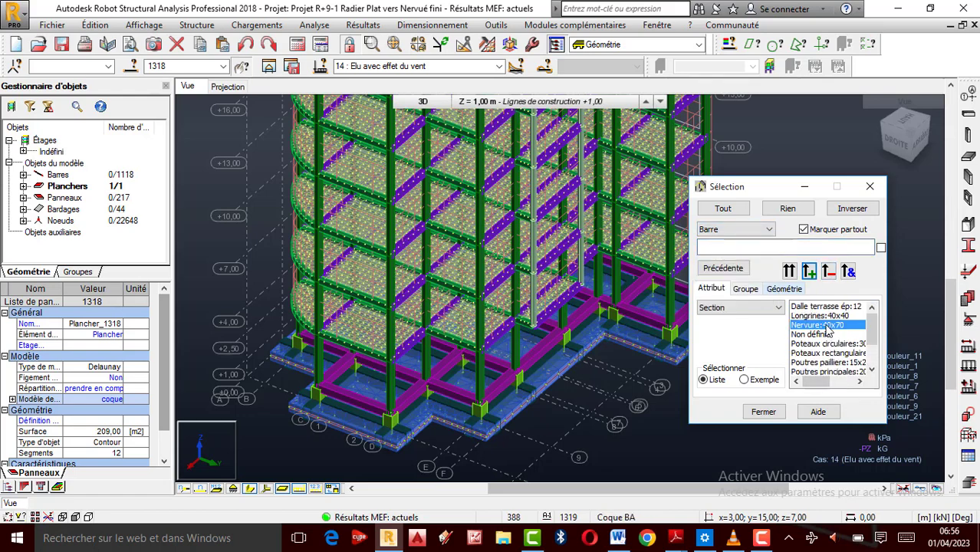
{"action": "left_click", "coordinate": [809, 273]}
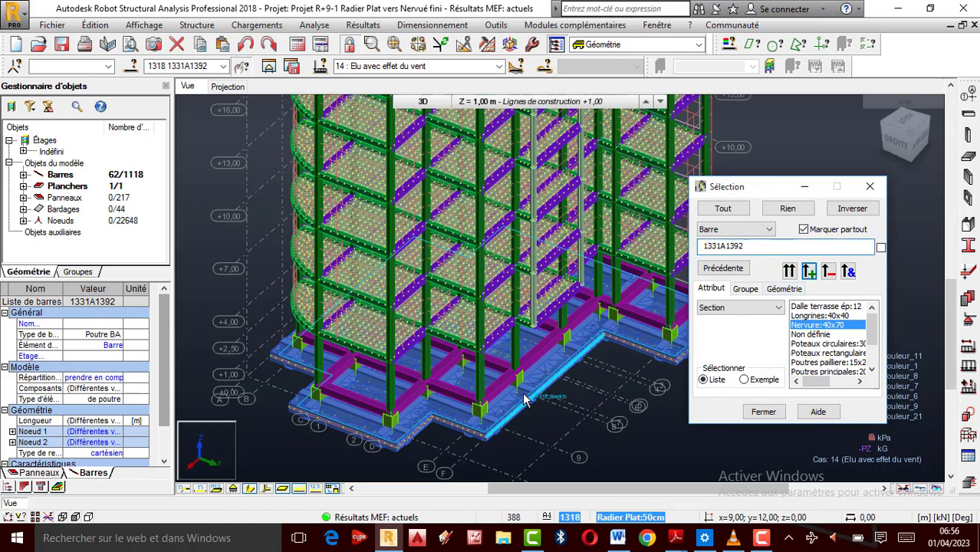
{"action": "scroll", "coordinate": [548, 394], "scroll_direction": "up", "scroll_amount": 2}
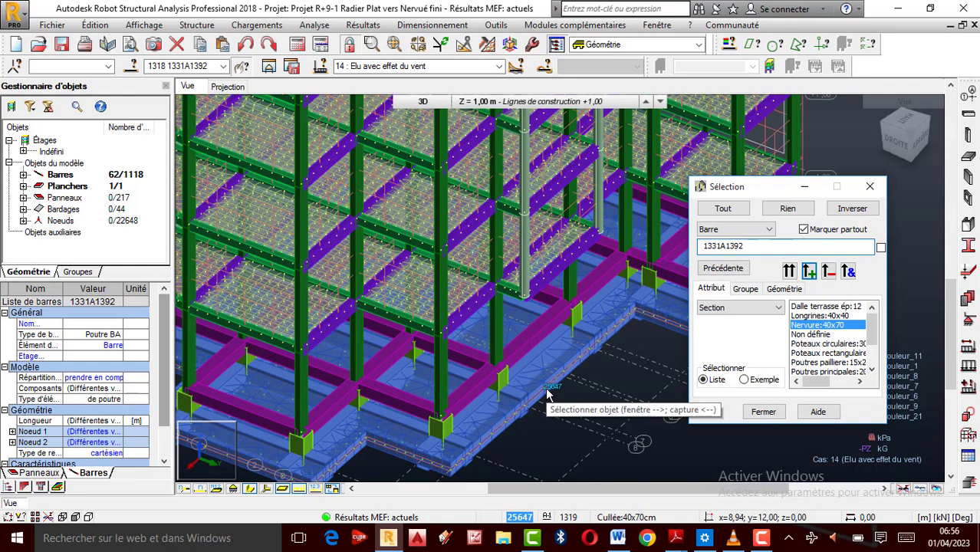
Step: Isolate the selected raft and ribs in a separate view and move the selection dialog clear of the model
{"action": "left_click", "coordinate": [270, 68]}
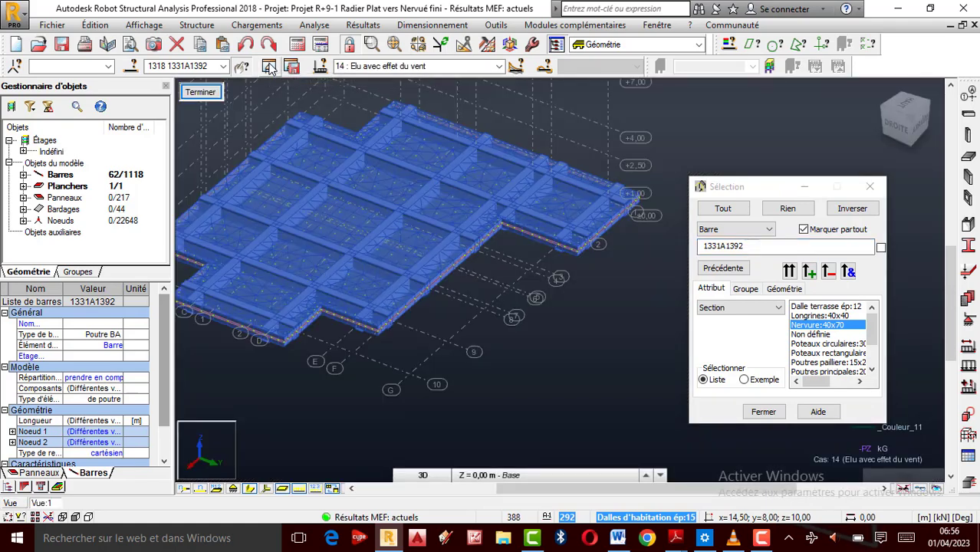
{"action": "scroll", "coordinate": [498, 264], "scroll_direction": "down", "scroll_amount": 3}
{"action": "scroll", "coordinate": [383, 235], "scroll_direction": "up", "scroll_amount": 3}
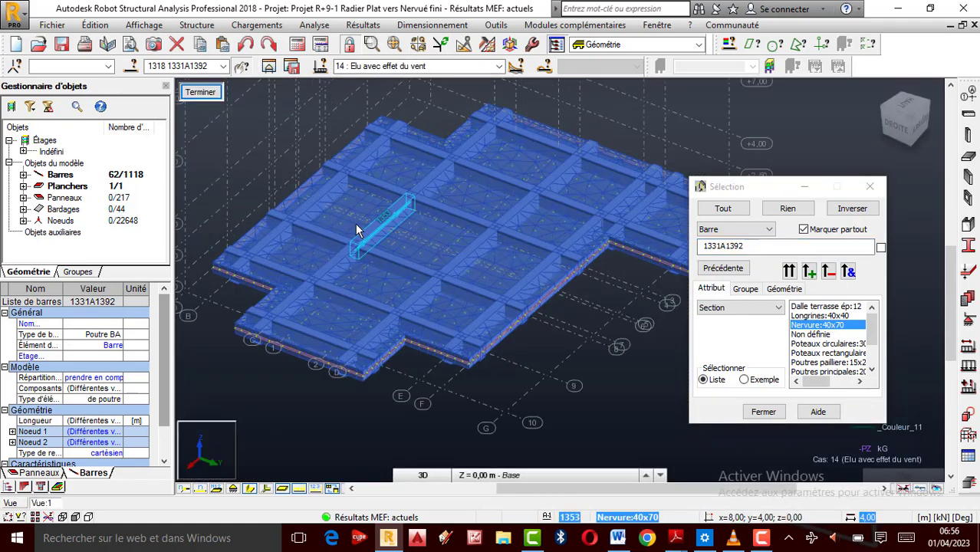
{"action": "left_click_drag", "start_coordinate": [765, 194], "coordinate": [818, 191]}
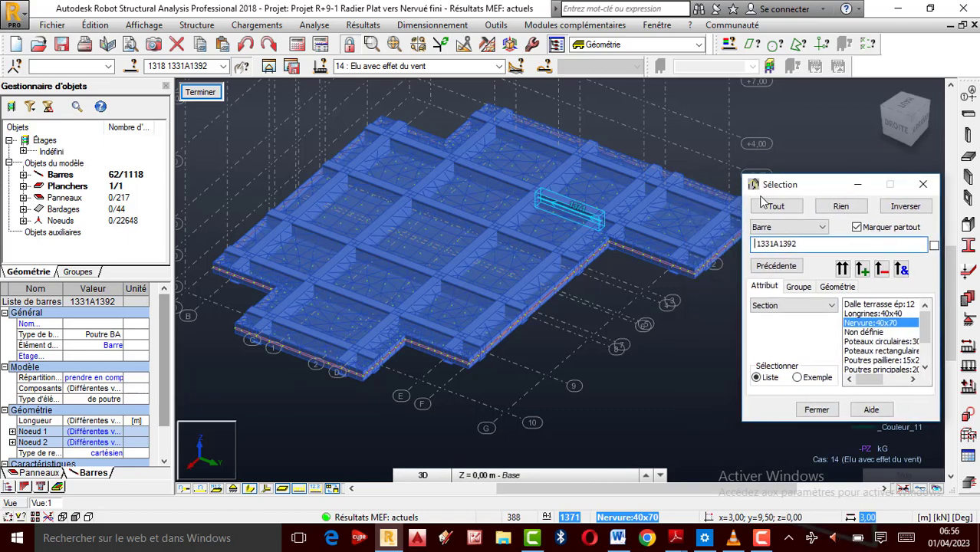
{"action": "scroll", "coordinate": [500, 272], "scroll_direction": "up", "scroll_amount": 3}
{"action": "scroll", "coordinate": [500, 271], "scroll_direction": "down", "scroll_amount": 3}
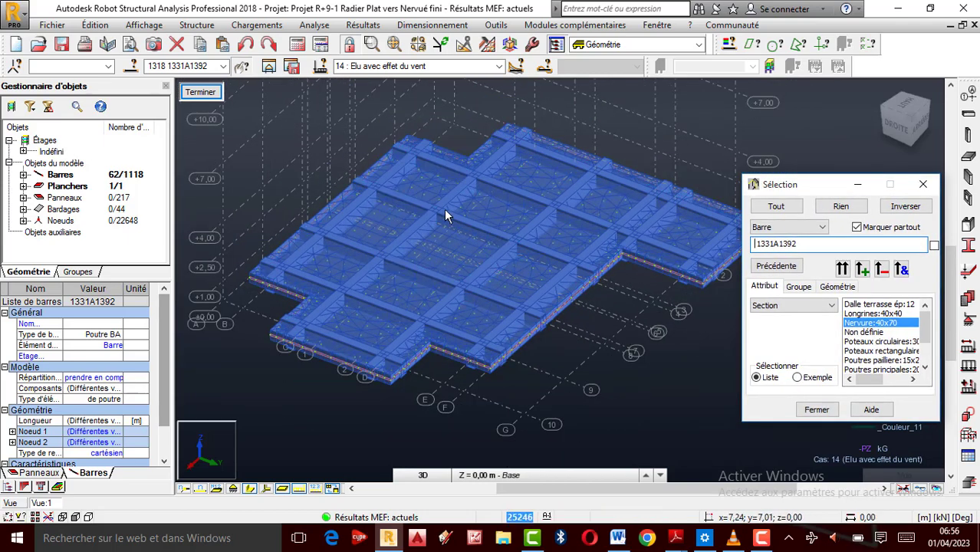
Step: Open the theoretical slab reinforcement parameters of the Coque BA type and set its shell calculation type to flexion simple
{"action": "left_click", "coordinate": [150, 66]}
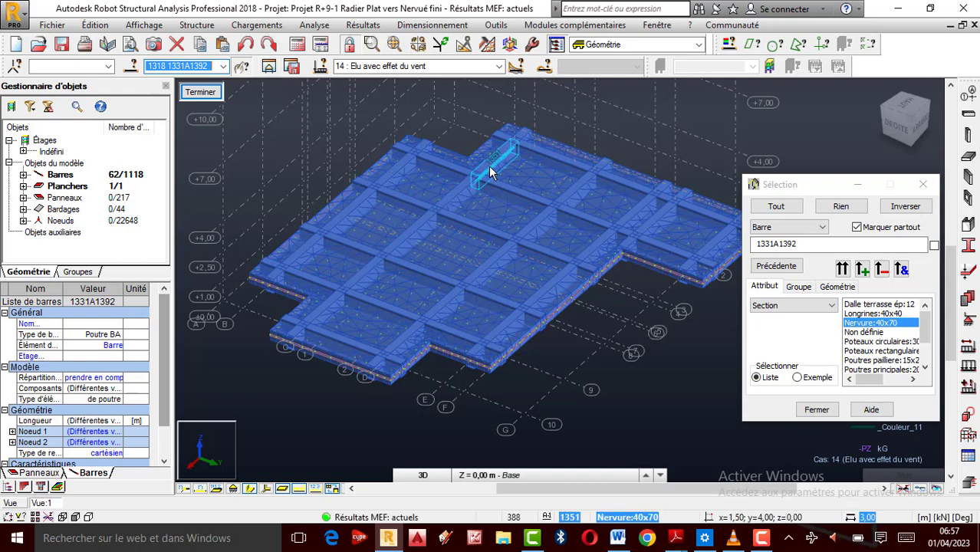
{"action": "left_click", "coordinate": [427, 25]}
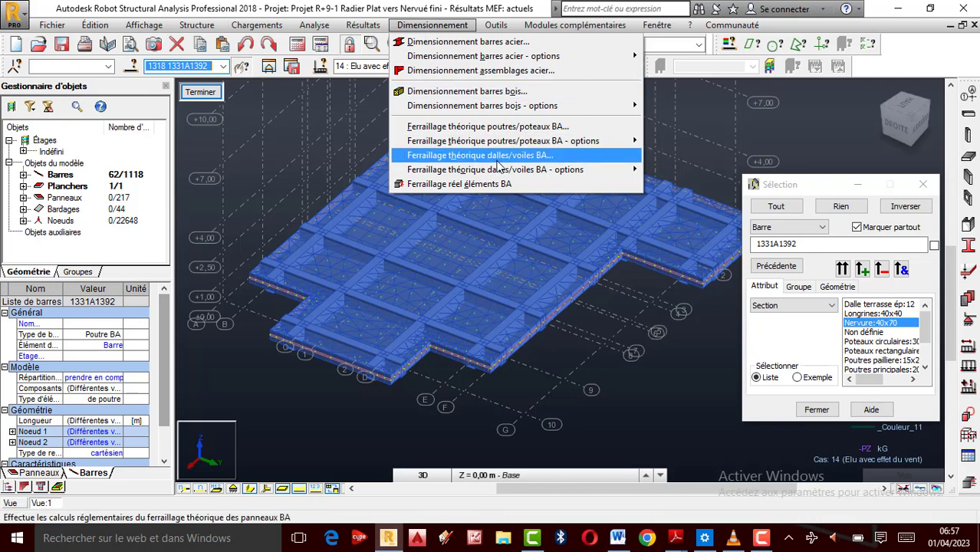
{"action": "mouse_move", "coordinate": [500, 172]}
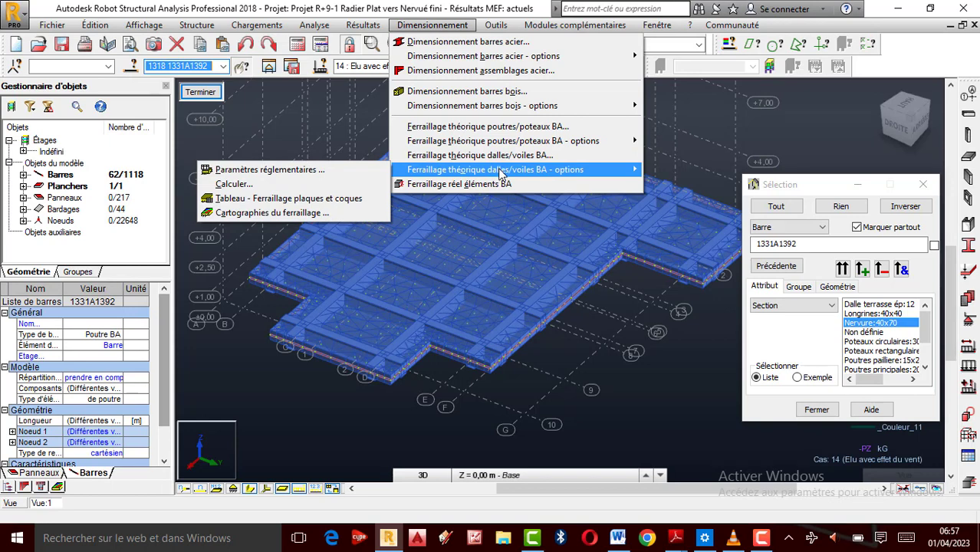
{"action": "left_click", "coordinate": [312, 175]}
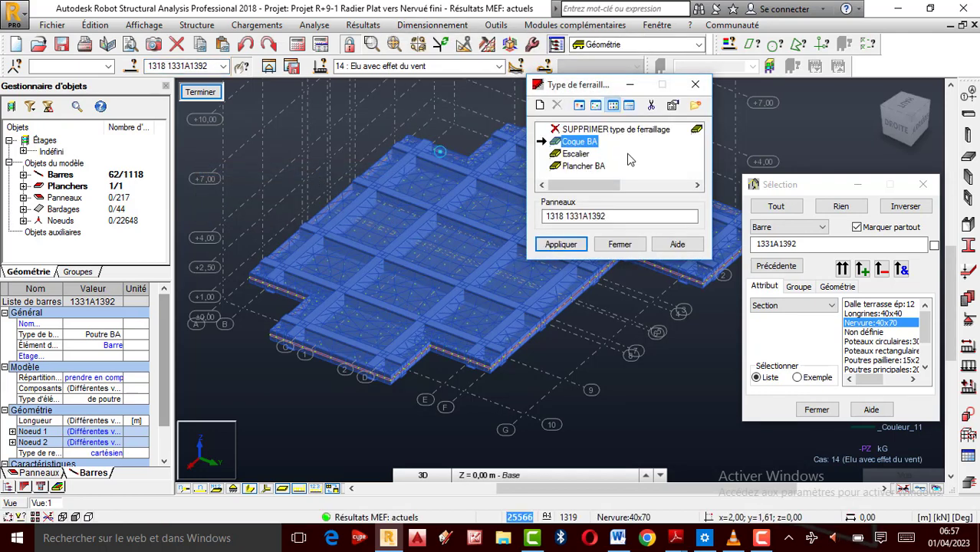
{"action": "left_click", "coordinate": [585, 144]}
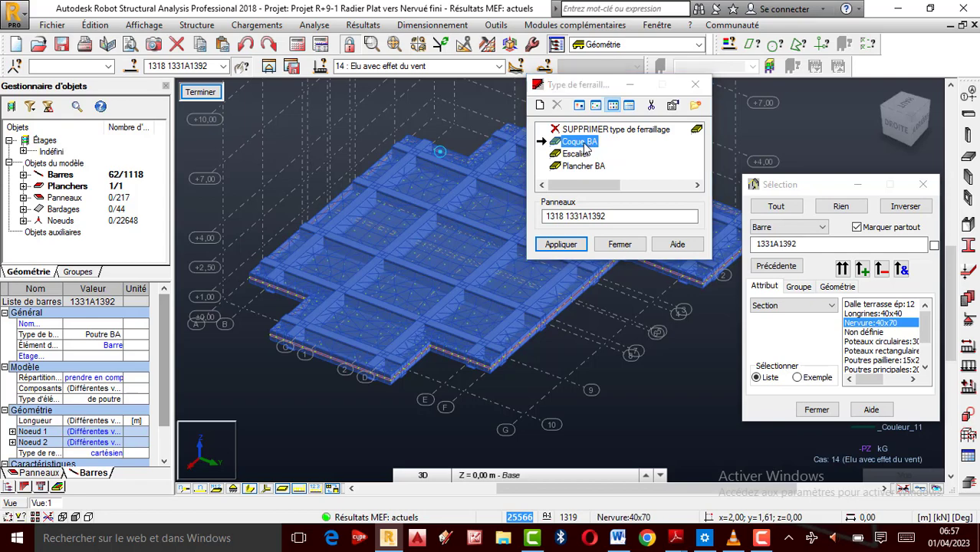
{"action": "double_click", "coordinate": [583, 143]}
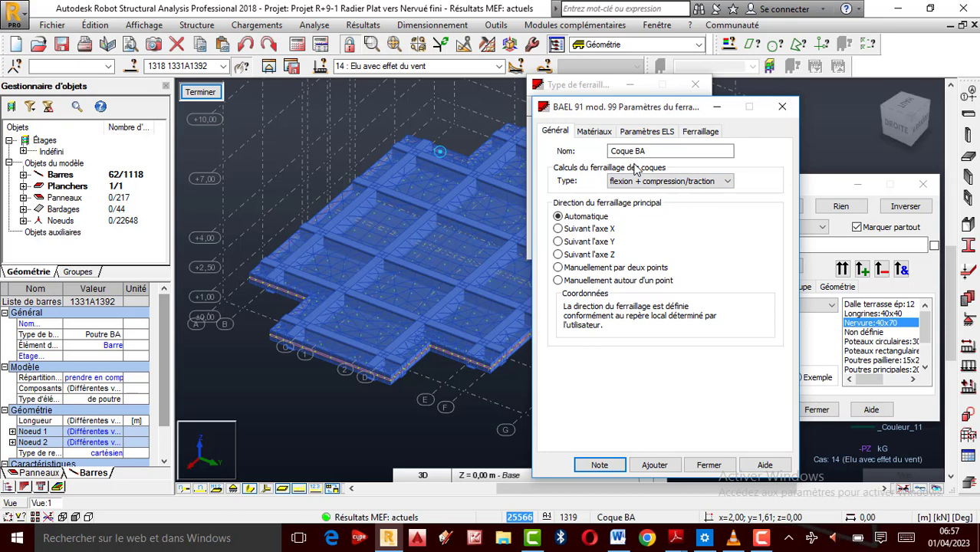
{"action": "left_click", "coordinate": [727, 183]}
{"action": "left_click", "coordinate": [631, 202]}
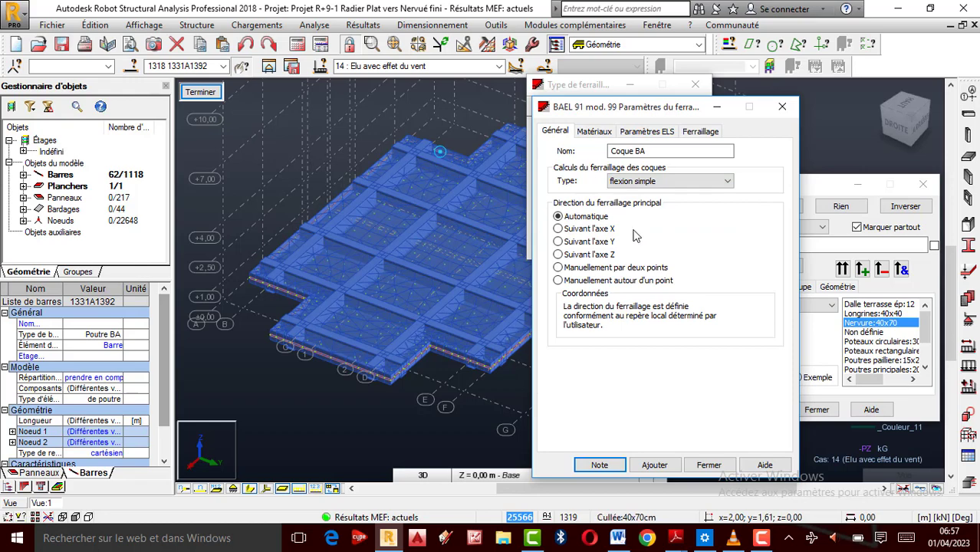
{"action": "scroll", "coordinate": [305, 261], "scroll_direction": "down", "scroll_amount": 3}
{"action": "scroll", "coordinate": [355, 223], "scroll_direction": "up", "scroll_amount": 2}
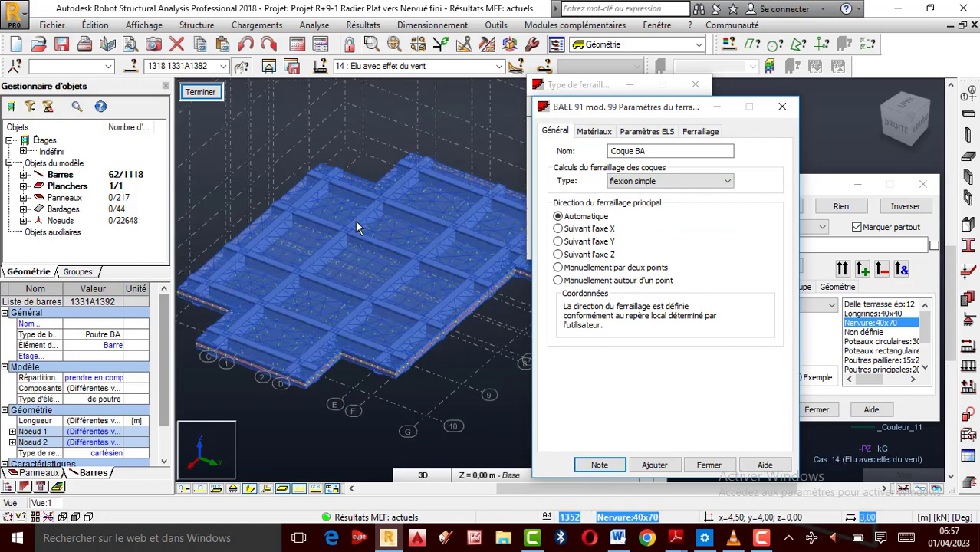
{"action": "scroll", "coordinate": [353, 230], "scroll_direction": "up", "scroll_amount": 2}
{"action": "scroll", "coordinate": [354, 234], "scroll_direction": "up", "scroll_amount": 3}
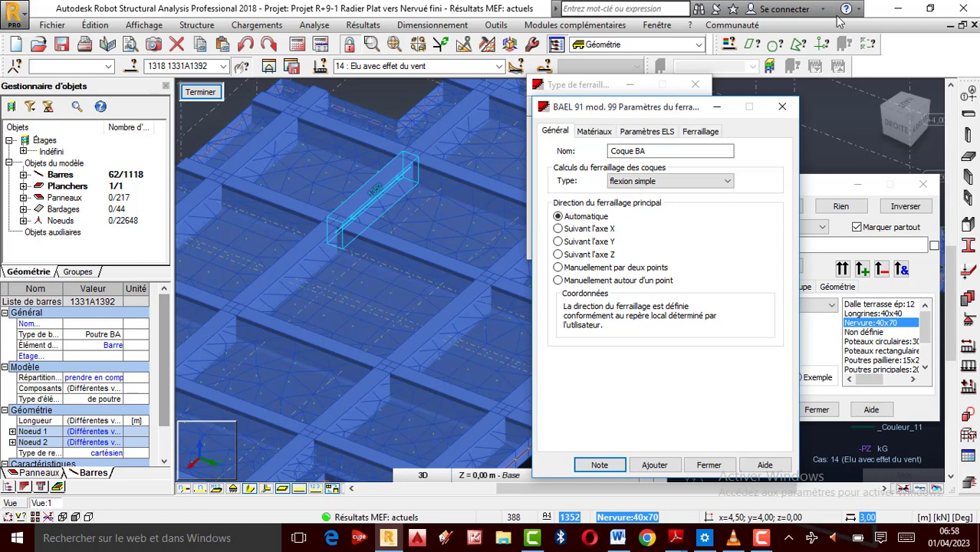
Step: Detach the Coque BA concrete from the structure model's material, set it to BETON25, and choose the steel class
{"action": "left_click", "coordinate": [597, 132]}
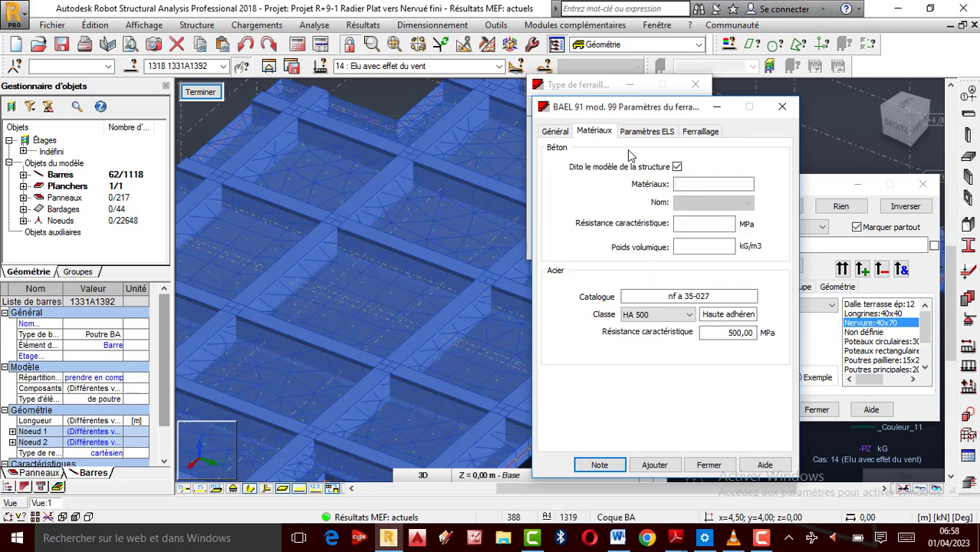
{"action": "left_click", "coordinate": [677, 166]}
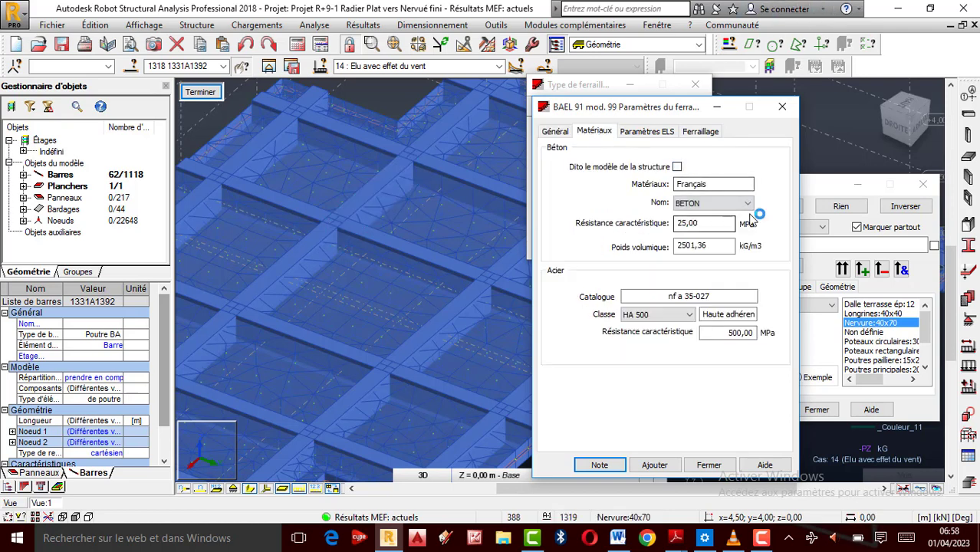
{"action": "left_click", "coordinate": [748, 203]}
{"action": "left_click", "coordinate": [715, 235]}
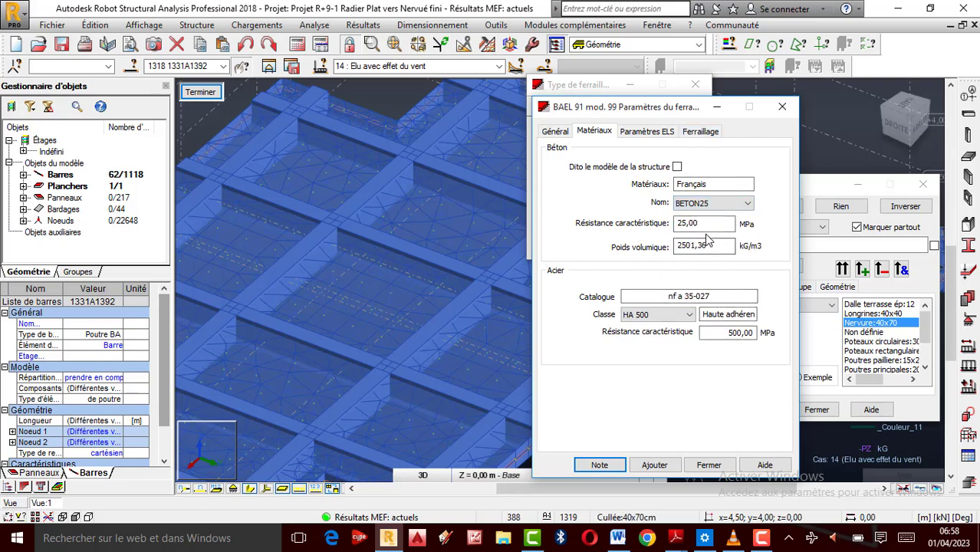
{"action": "left_click", "coordinate": [665, 314]}
{"action": "left_click", "coordinate": [675, 326]}
Step: Check the Coque BA serviceability and bar reinforcement parameters, and try to add the type to the reinforcement type list
{"action": "left_click", "coordinate": [644, 134]}
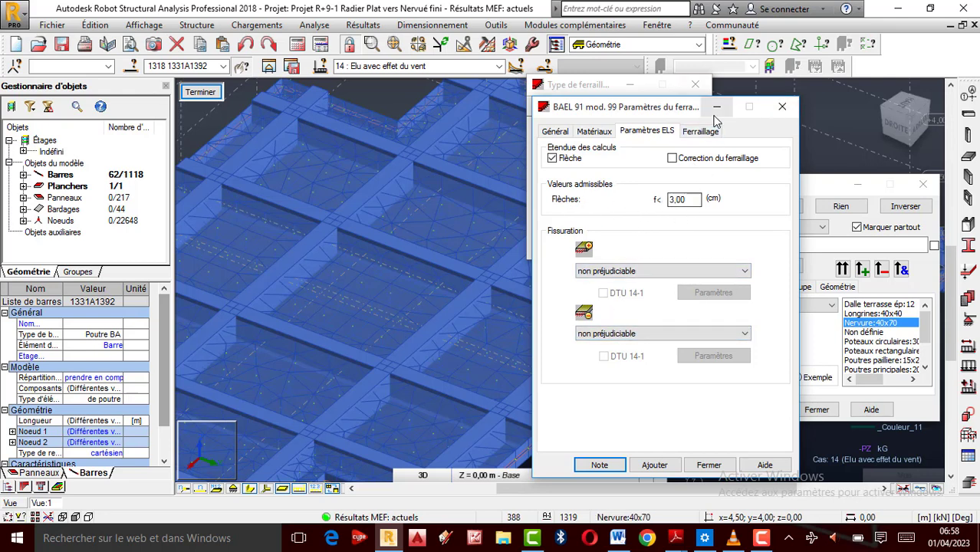
{"action": "left_click", "coordinate": [709, 134]}
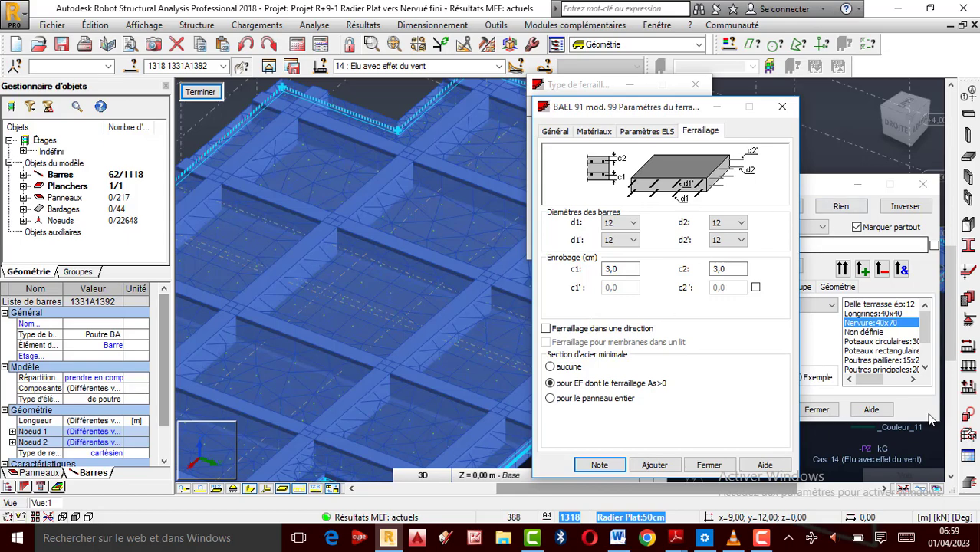
{"action": "left_click", "coordinate": [656, 465]}
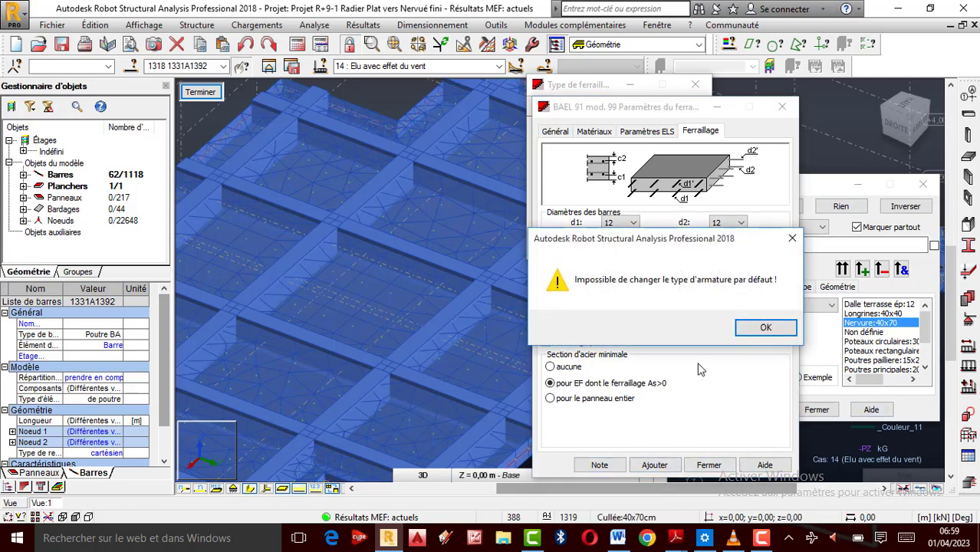
{"action": "left_click", "coordinate": [763, 328]}
{"action": "left_click", "coordinate": [781, 107]}
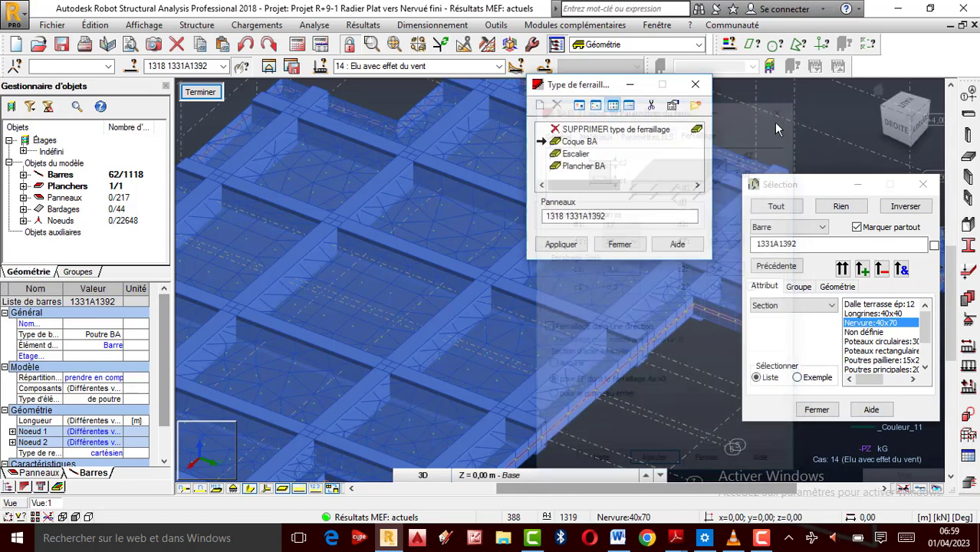
Step: Assign the Coque BA reinforcement type to the selected raft and ribs 1318 1331A1392
{"action": "left_click", "coordinate": [574, 142]}
{"action": "left_click", "coordinate": [560, 244]}
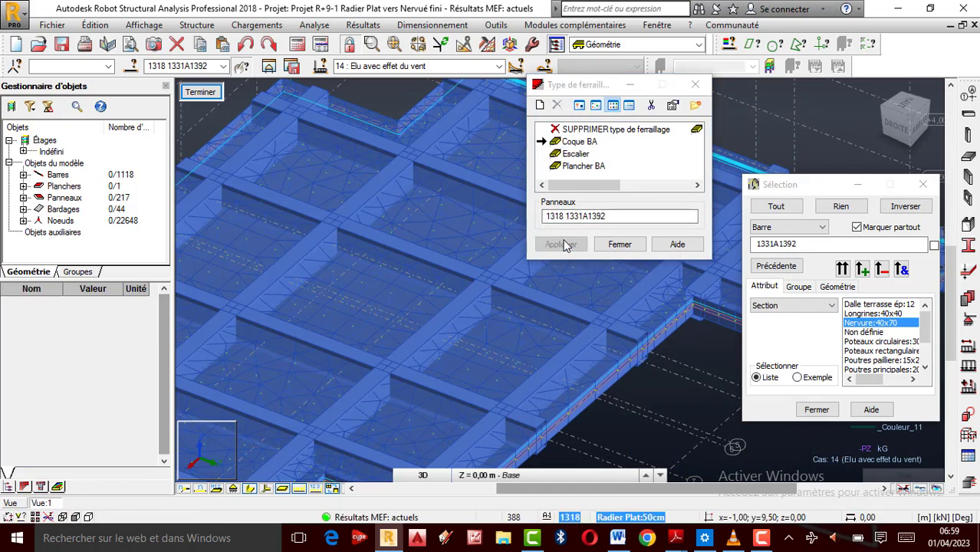
{"action": "left_click", "coordinate": [621, 244]}
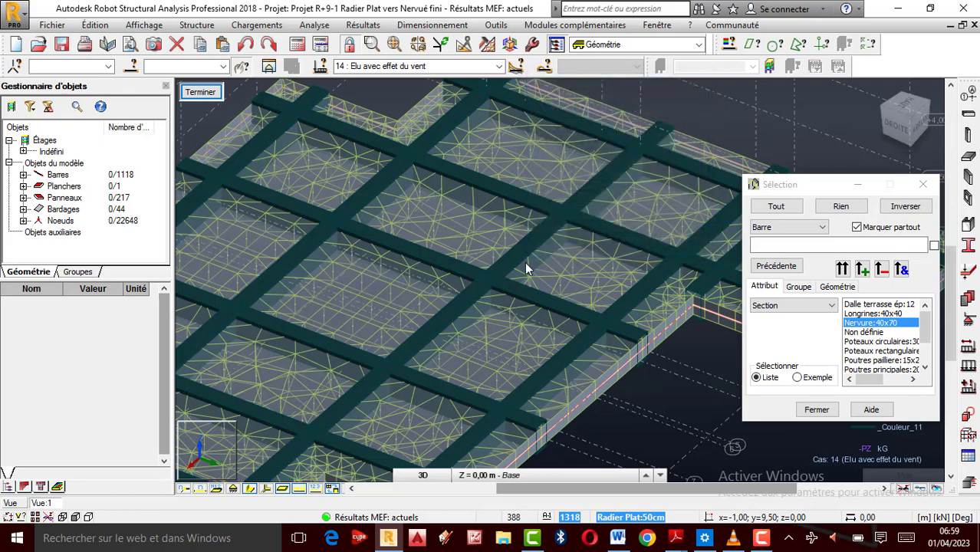
Step: Reselect the isolated raft and ribs and open the theoretical reinforcement calculation for concrete slabs and walls
{"action": "scroll", "coordinate": [510, 255], "scroll_direction": "down", "scroll_amount": 2}
{"action": "scroll", "coordinate": [519, 255], "scroll_direction": "down", "scroll_amount": 2}
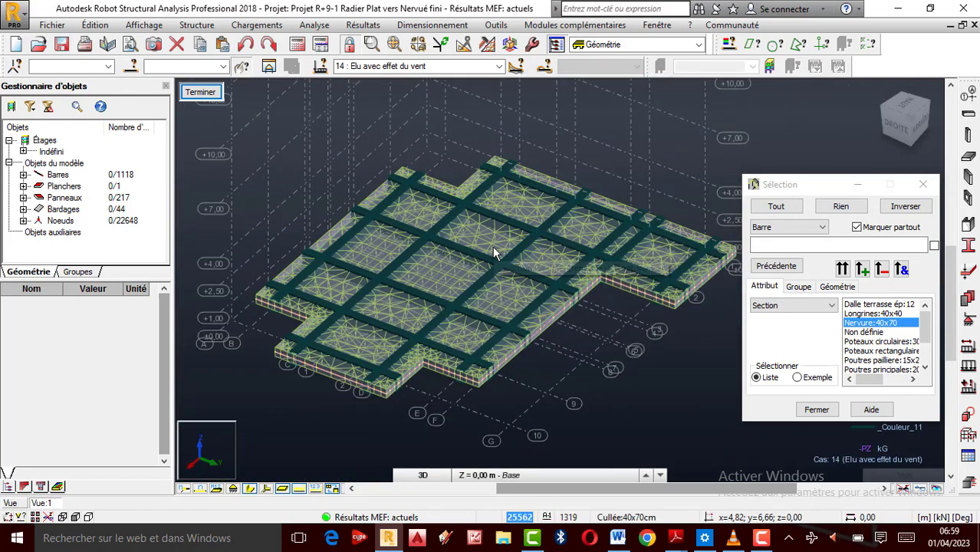
{"action": "left_click", "coordinate": [492, 245]}
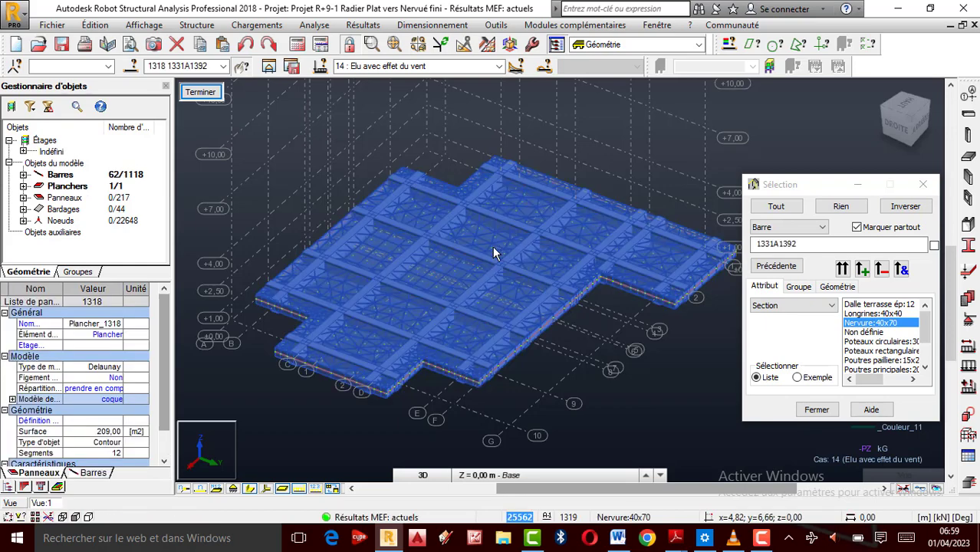
{"action": "scroll", "coordinate": [485, 284], "scroll_direction": "up", "scroll_amount": 1}
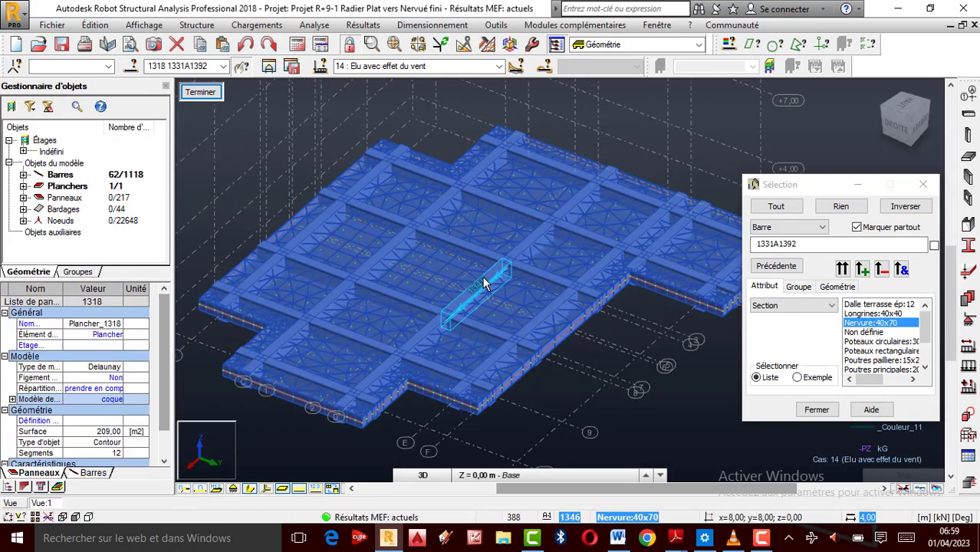
{"action": "left_click", "coordinate": [424, 27]}
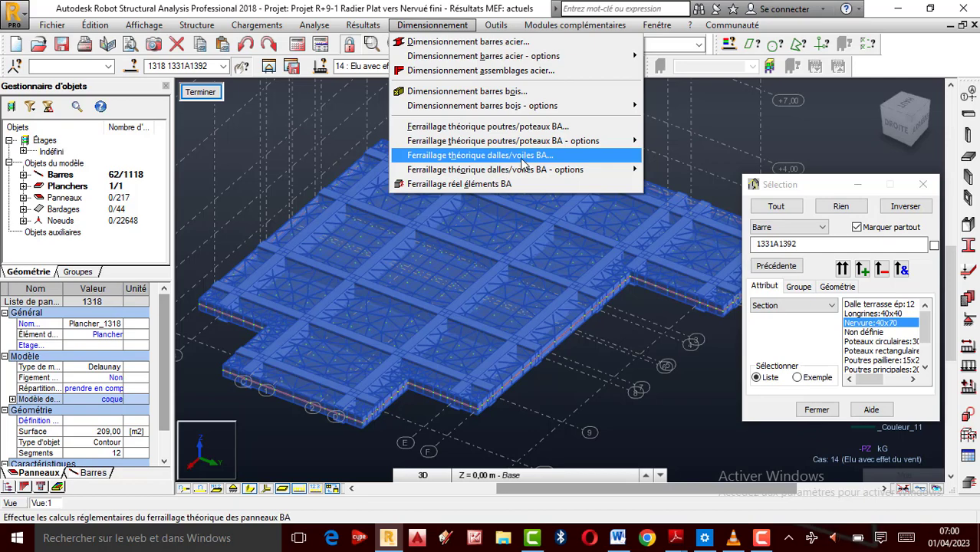
{"action": "left_click", "coordinate": [522, 161]}
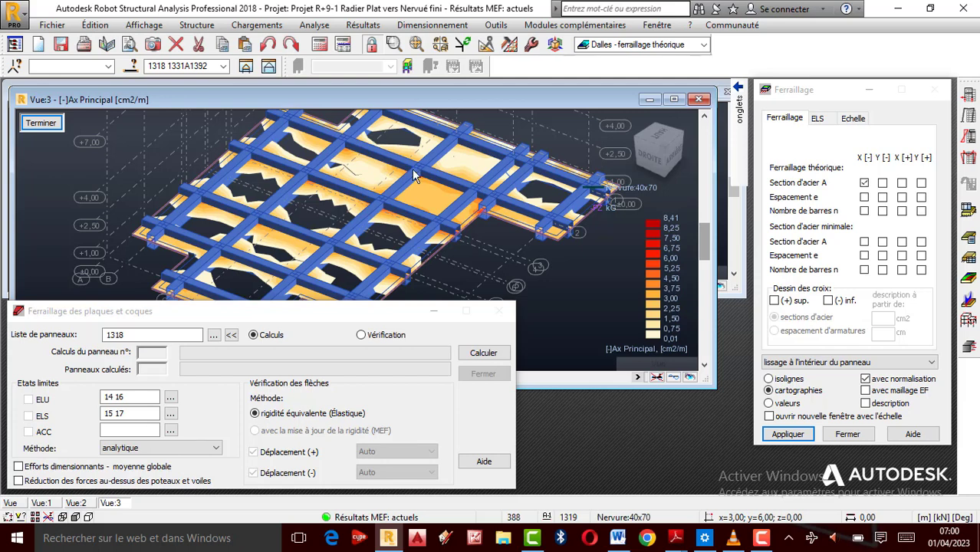
Step: Turn off the theoretical steel section A map in the X [-] direction on the raft view
{"action": "left_click", "coordinate": [865, 182]}
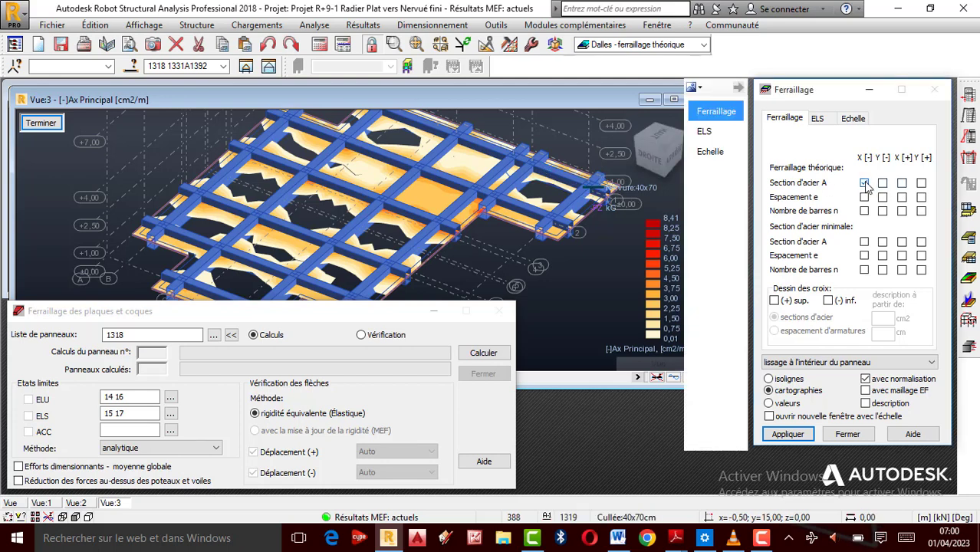
{"action": "left_click", "coordinate": [787, 434]}
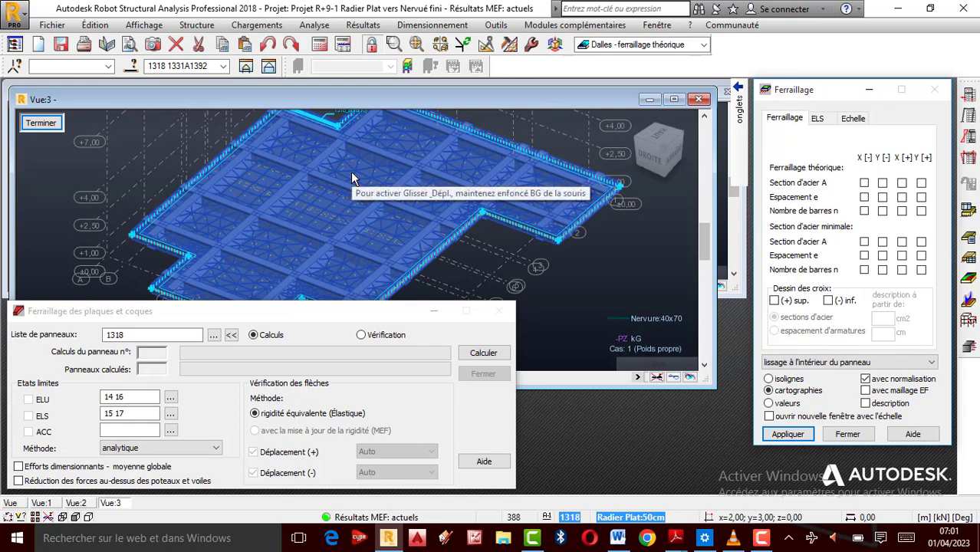
{"action": "scroll", "coordinate": [376, 216], "scroll_direction": "up", "scroll_amount": 1}
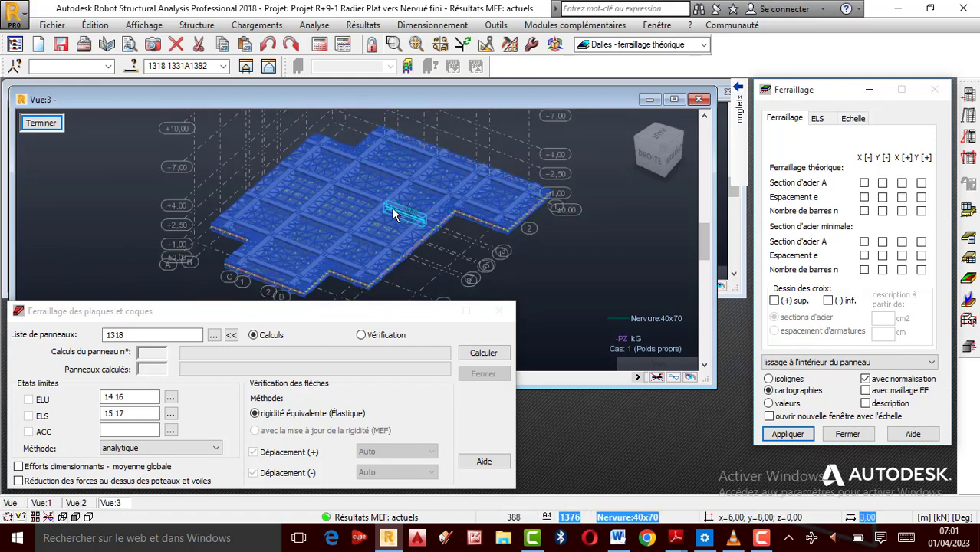
{"action": "scroll", "coordinate": [370, 224], "scroll_direction": "down", "scroll_amount": 2}
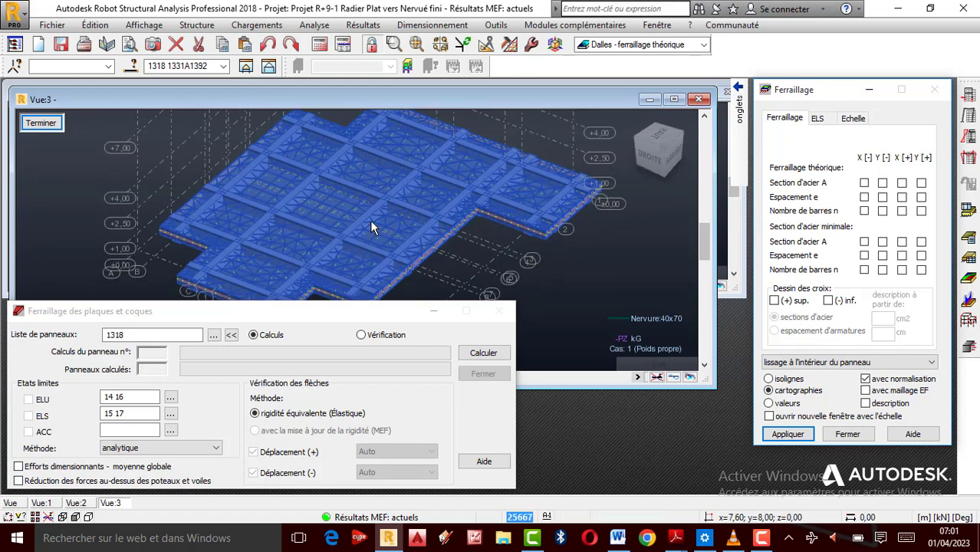
Step: Enter 1318 1331A1392 as the list of panels in the plate and shell reinforcement calculation
{"action": "double_click", "coordinate": [150, 337]}
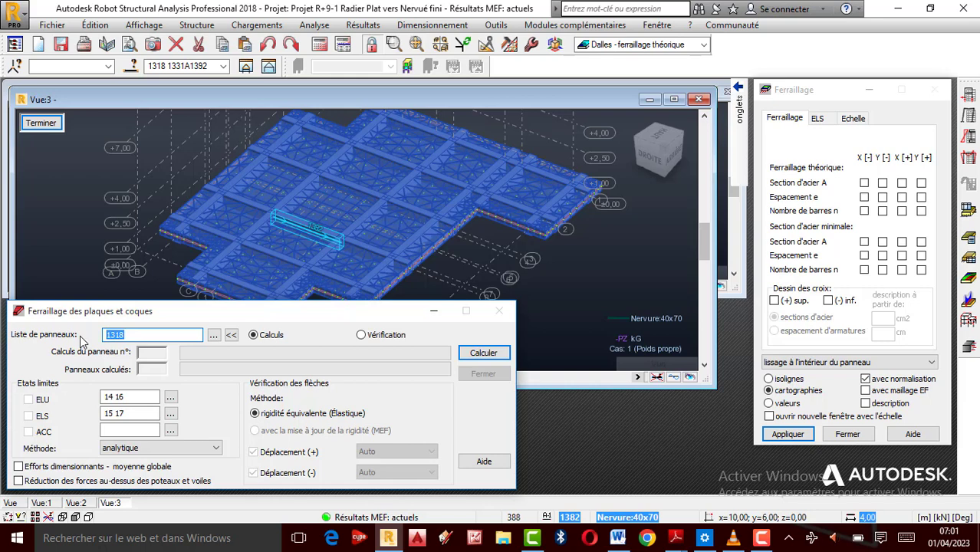
{"action": "type", "text": "1318 1331A1392"}
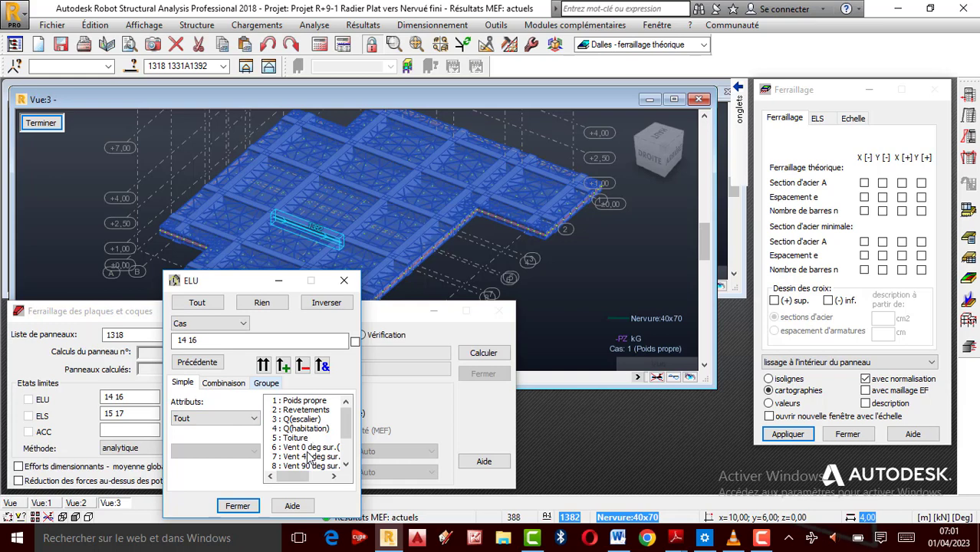
Step: Examine the load cases assigned to and available for the ELU, ELS and ACC limit states
{"action": "scroll", "coordinate": [308, 459], "scroll_direction": "down", "scroll_amount": 2}
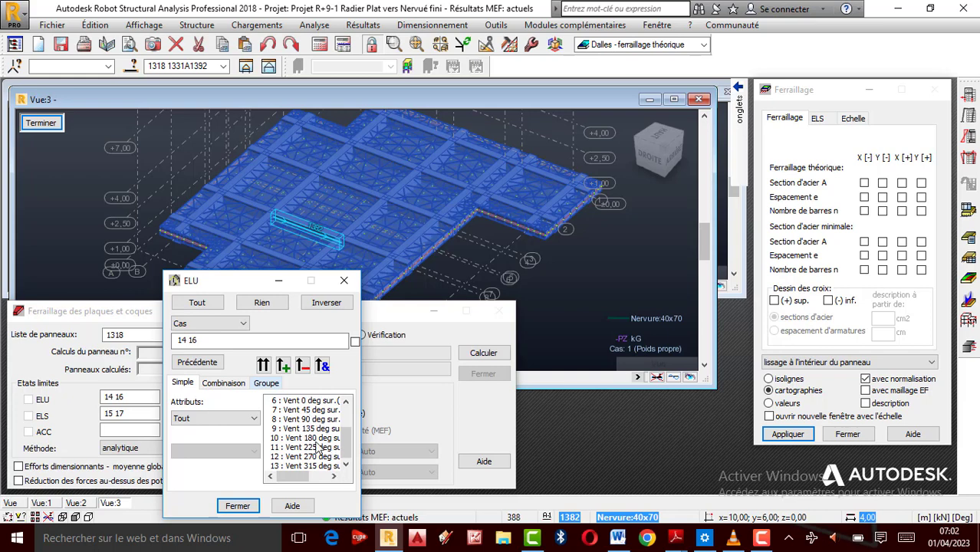
{"action": "scroll", "coordinate": [318, 451], "scroll_direction": "up", "scroll_amount": 2}
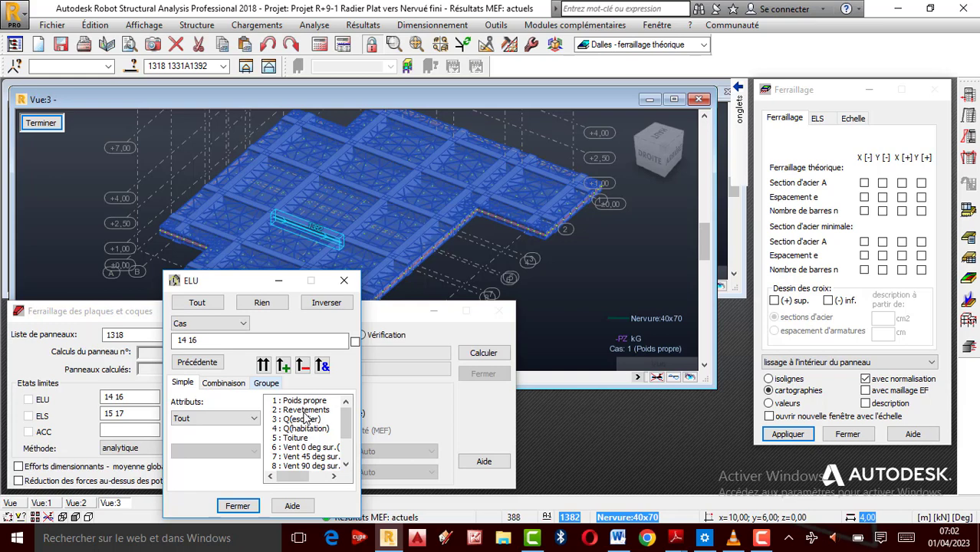
{"action": "scroll", "coordinate": [306, 461], "scroll_direction": "down", "scroll_amount": 2}
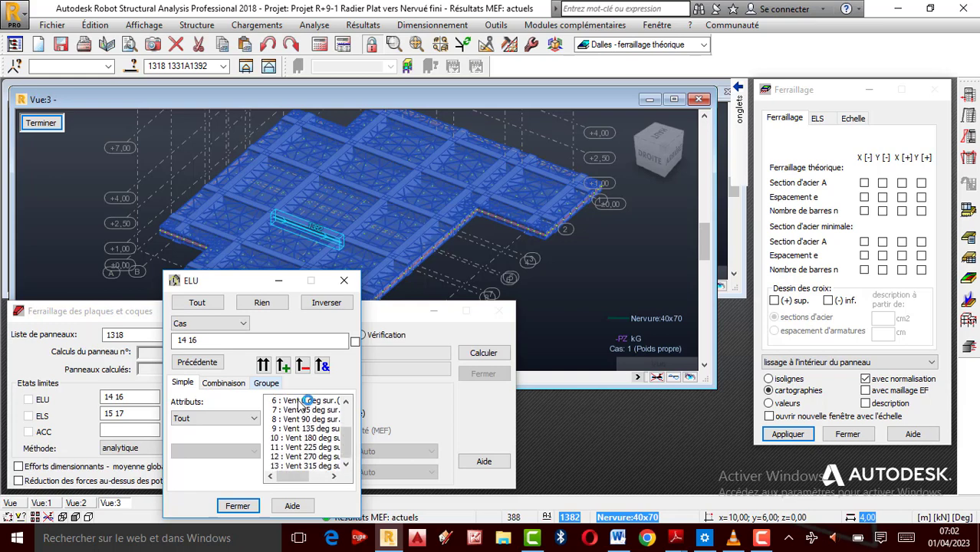
{"action": "left_click", "coordinate": [295, 401]}
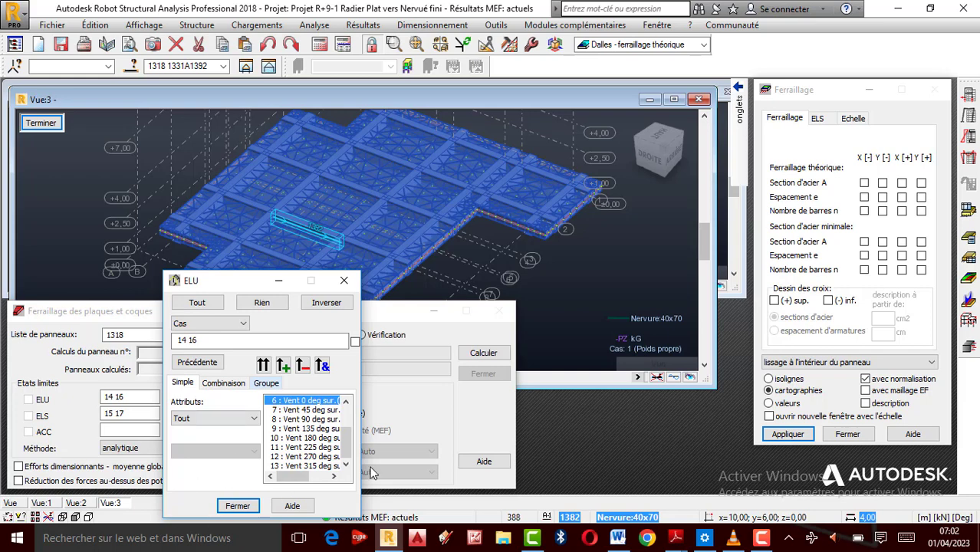
{"action": "left_click", "coordinate": [344, 282]}
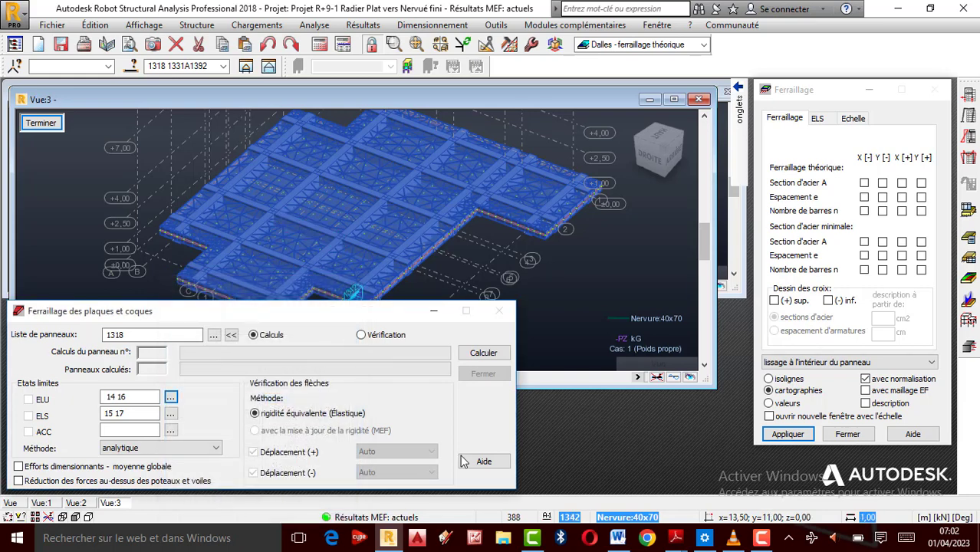
{"action": "left_click", "coordinate": [171, 413]}
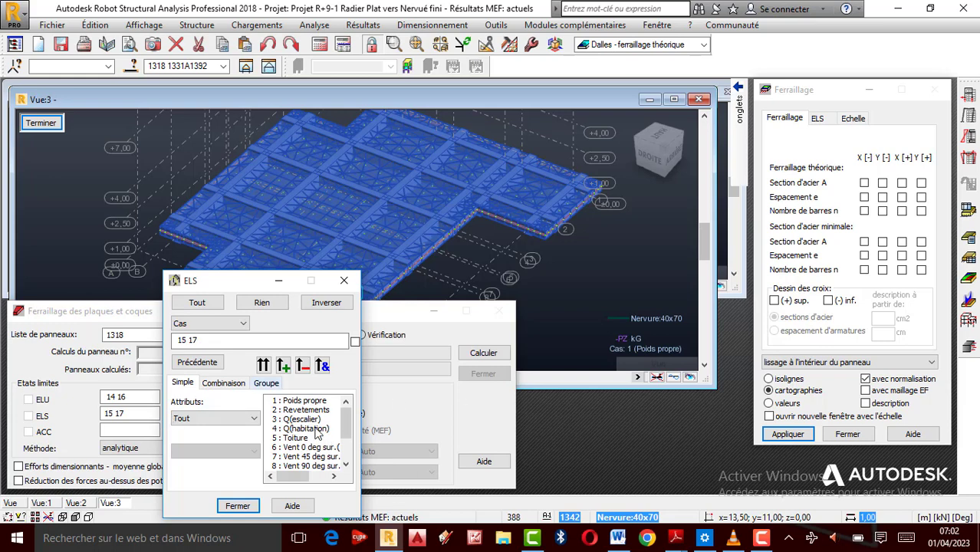
{"action": "left_click", "coordinate": [345, 281]}
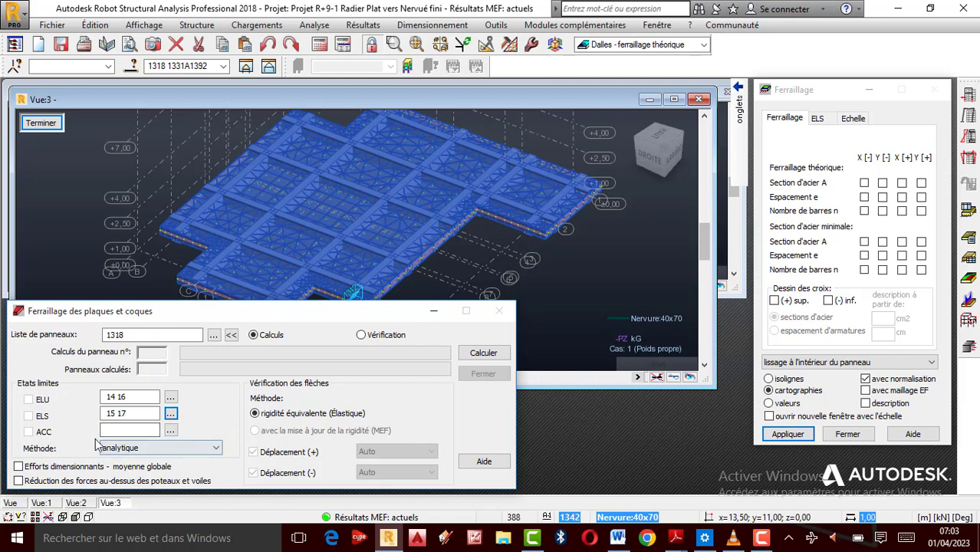
{"action": "left_click", "coordinate": [170, 431]}
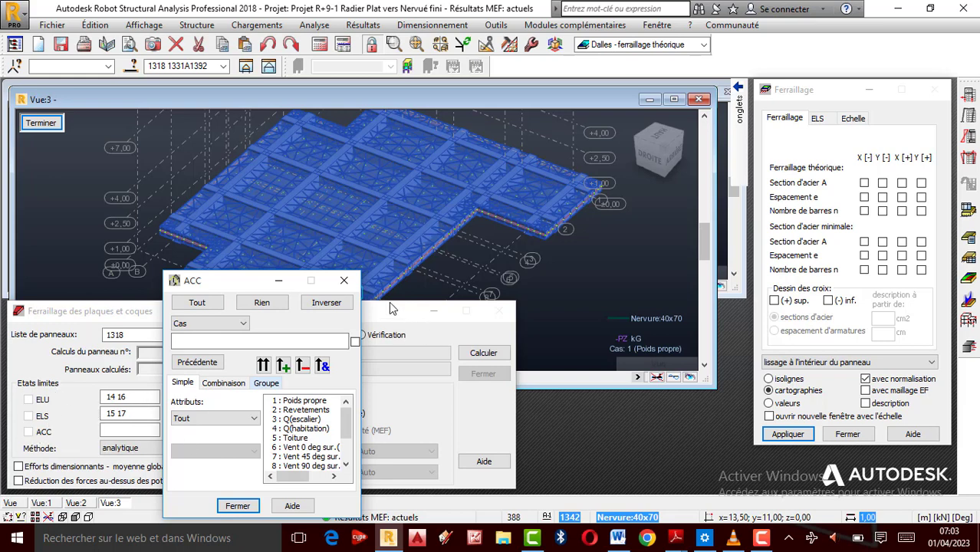
{"action": "left_click", "coordinate": [344, 283]}
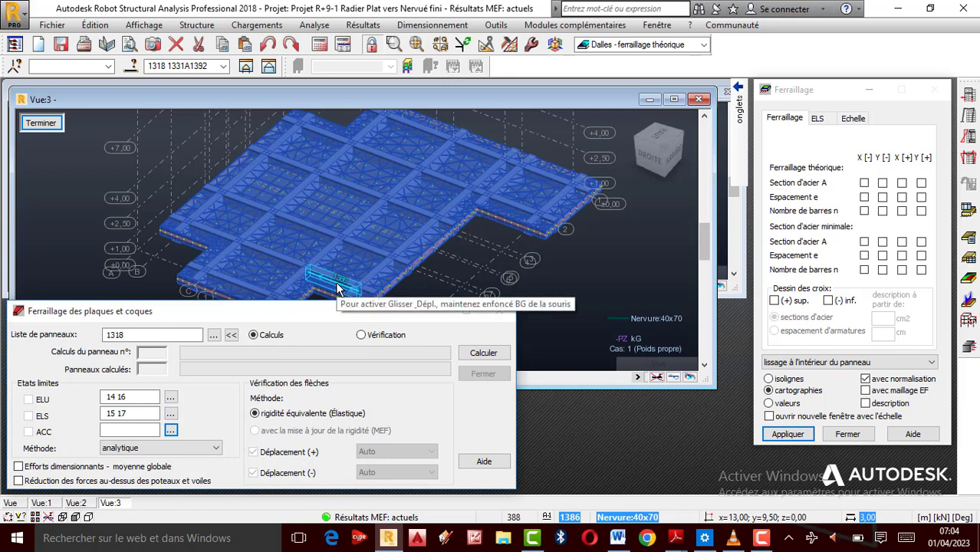
Step: Run the plate and shell reinforcement calculation with 1318 1331A1392 as the panel list
{"action": "left_click", "coordinate": [68, 340]}
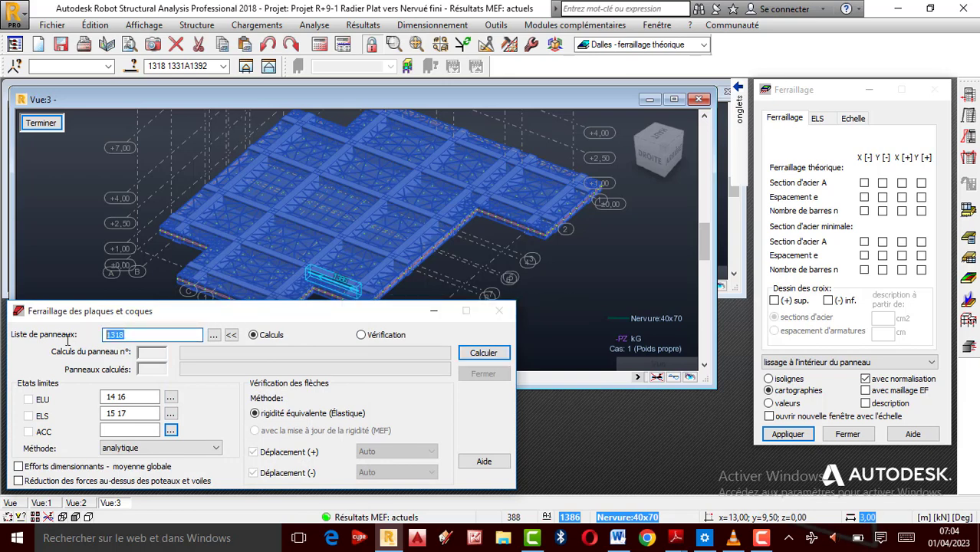
{"action": "type", "text": "1318 1331A1392"}
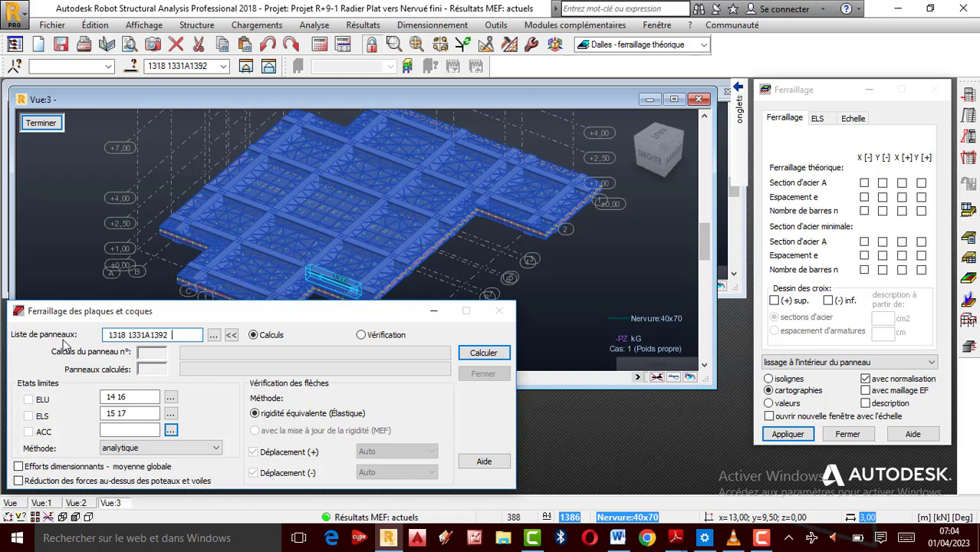
{"action": "left_click", "coordinate": [483, 356]}
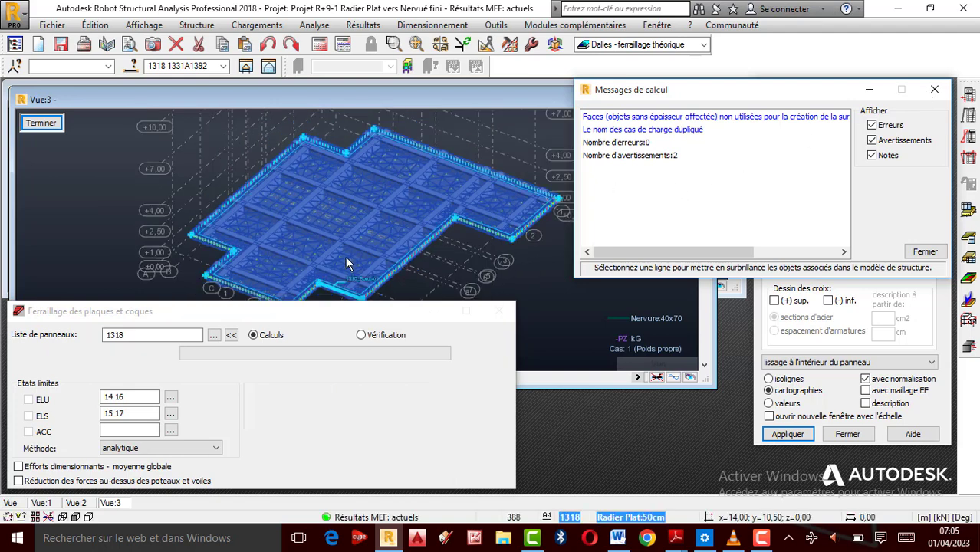
{"action": "scroll", "coordinate": [427, 260], "scroll_direction": "up", "scroll_amount": 4}
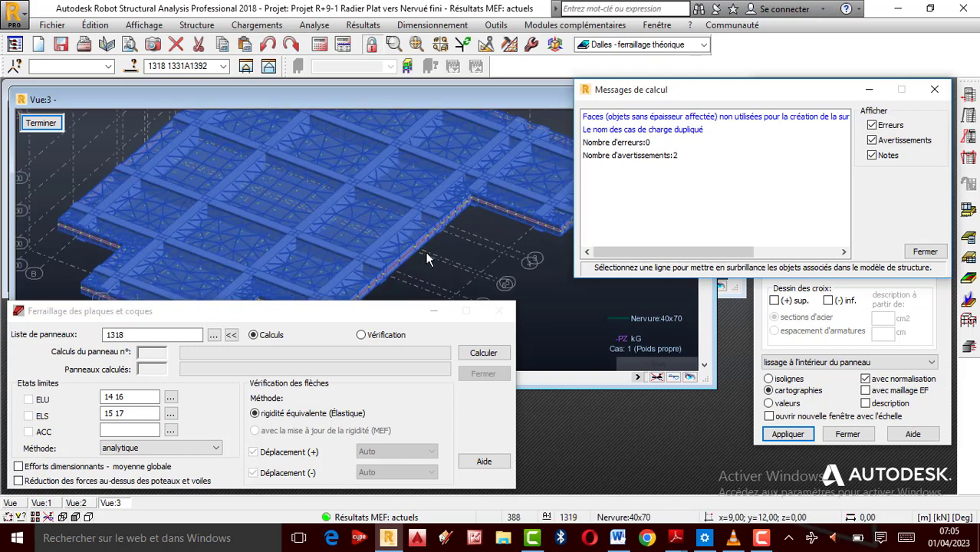
Step: Close the calculation messages and clear the selection of panels in the raft view
{"action": "scroll", "coordinate": [427, 259], "scroll_direction": "down", "scroll_amount": 3}
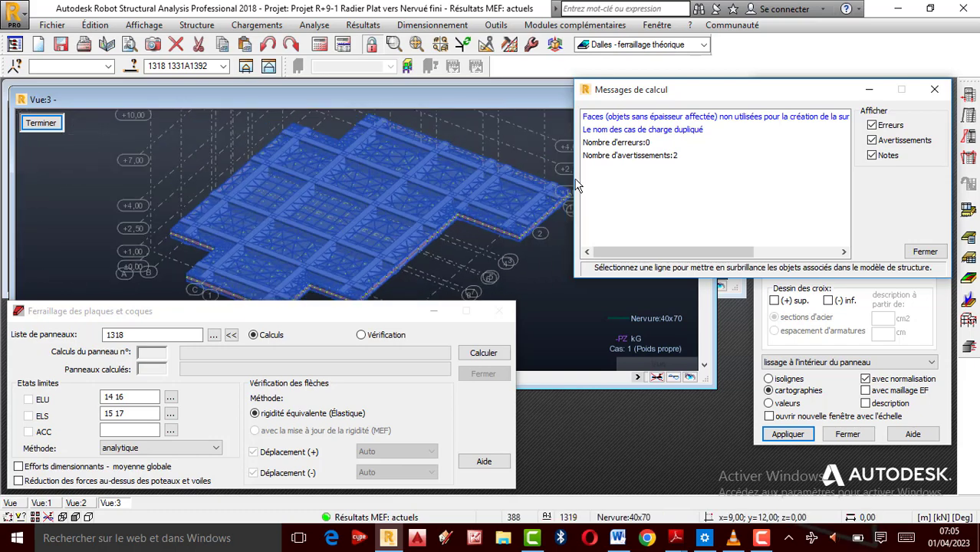
{"action": "left_click", "coordinate": [935, 89]}
{"action": "scroll", "coordinate": [401, 219], "scroll_direction": "up", "scroll_amount": 2}
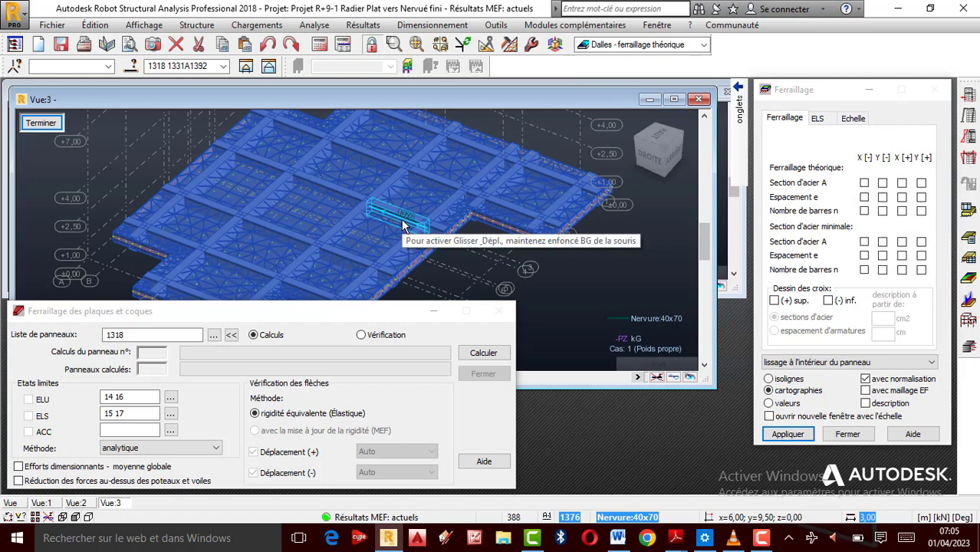
{"action": "left_click", "coordinate": [540, 278]}
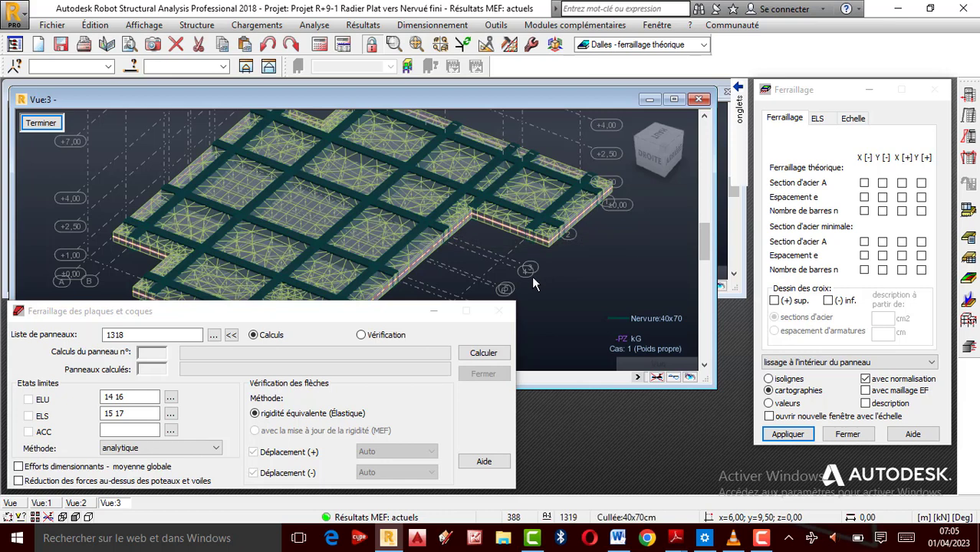
{"action": "scroll", "coordinate": [482, 237], "scroll_direction": "down", "scroll_amount": 1}
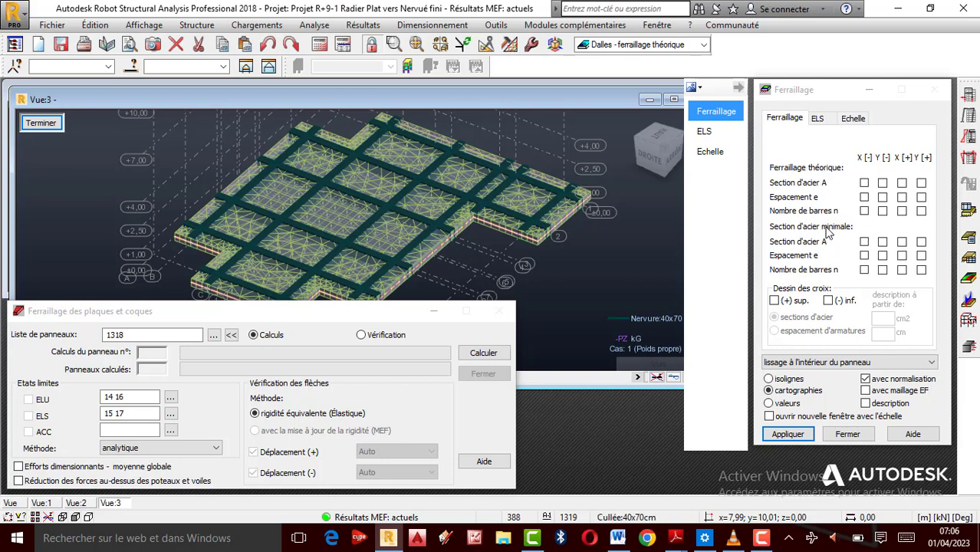
Step: Display the theoretical steel section A map in the X [-] direction on the raft
{"action": "left_click", "coordinate": [864, 242]}
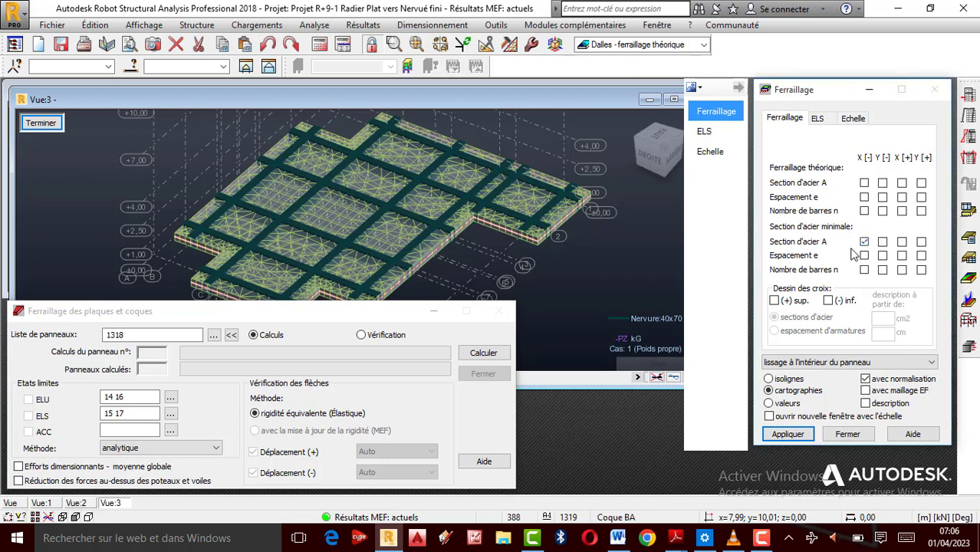
{"action": "left_click", "coordinate": [864, 241]}
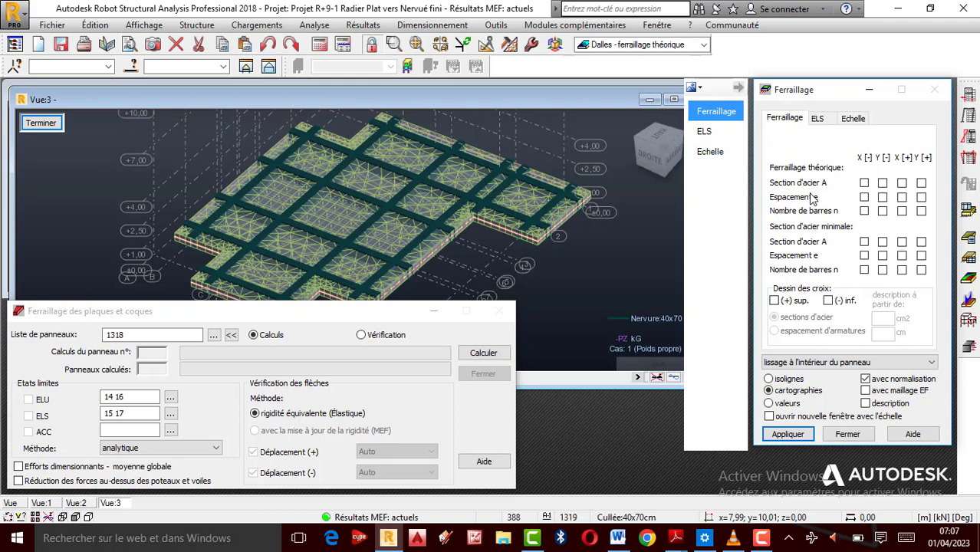
{"action": "left_click", "coordinate": [865, 182]}
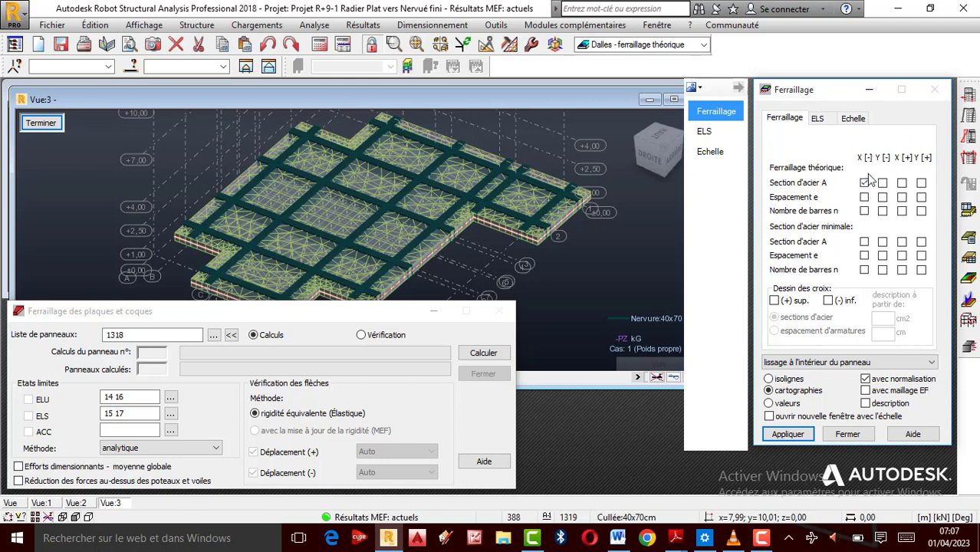
{"action": "left_click", "coordinate": [789, 434]}
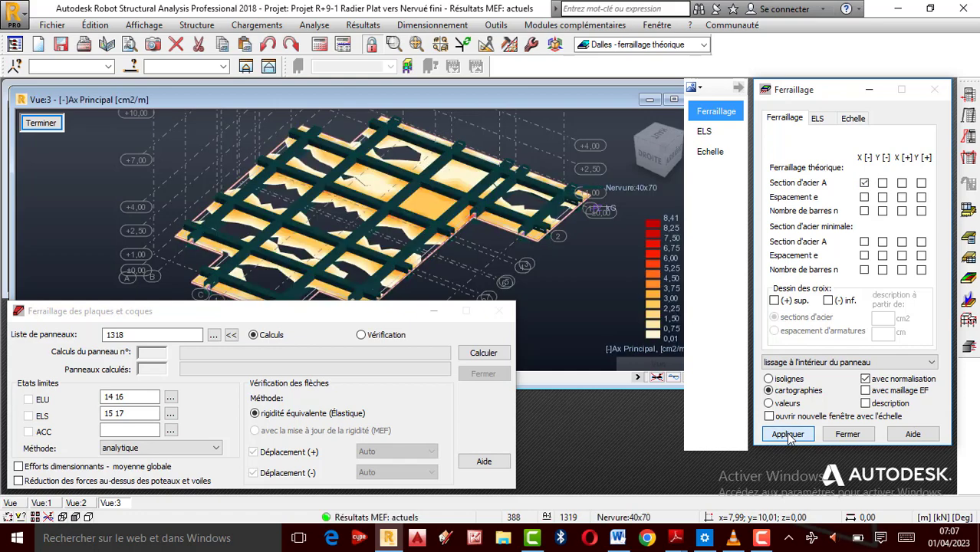
{"action": "scroll", "coordinate": [396, 222], "scroll_direction": "up", "scroll_amount": 5}
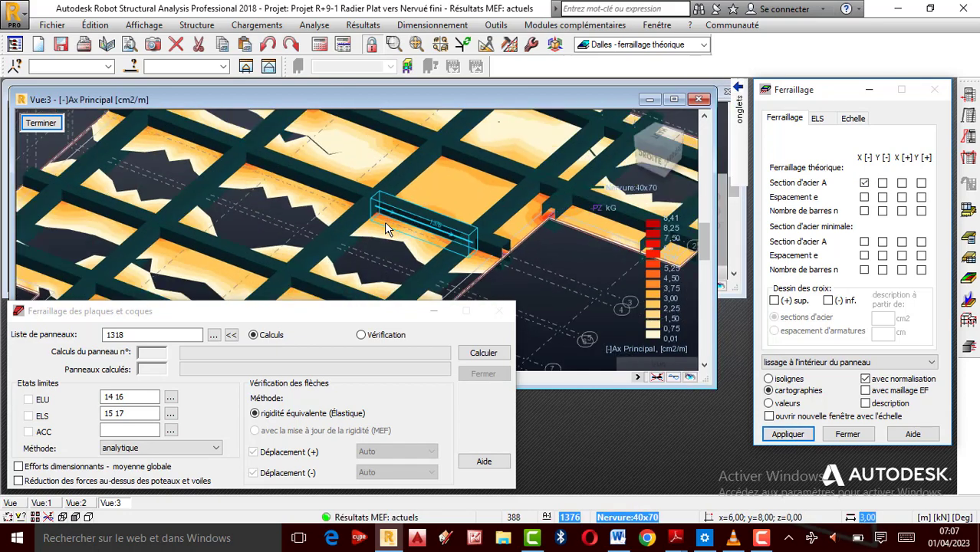
{"action": "scroll", "coordinate": [384, 224], "scroll_direction": "down", "scroll_amount": 5}
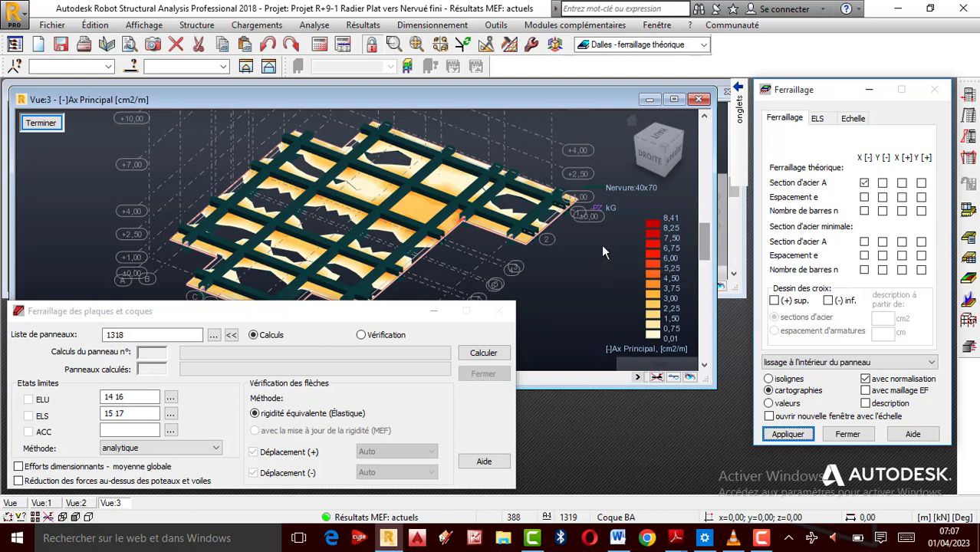
Step: Switch to Microsoft Word and note X-8,41 on the line below the title
{"action": "key", "text": "alt+Tab"}
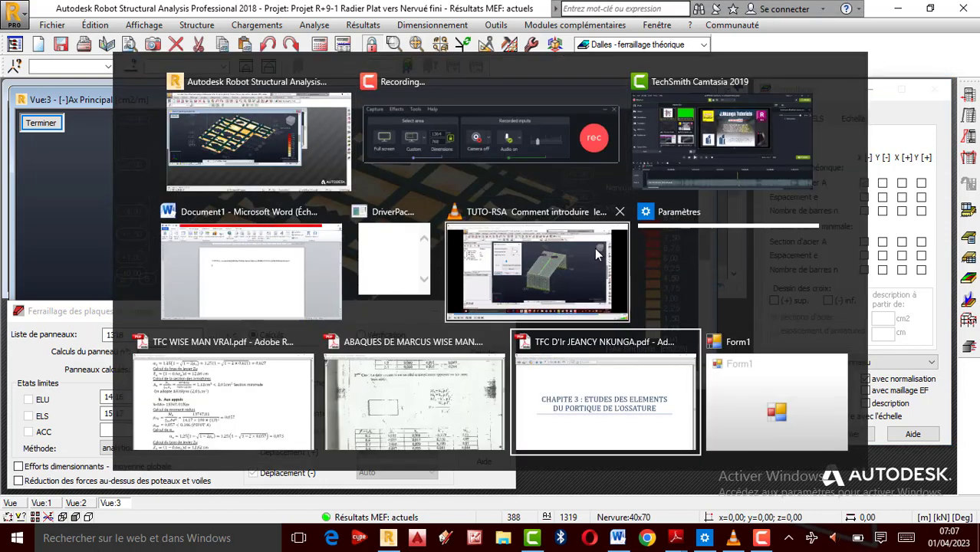
{"action": "left_click", "coordinate": [291, 271]}
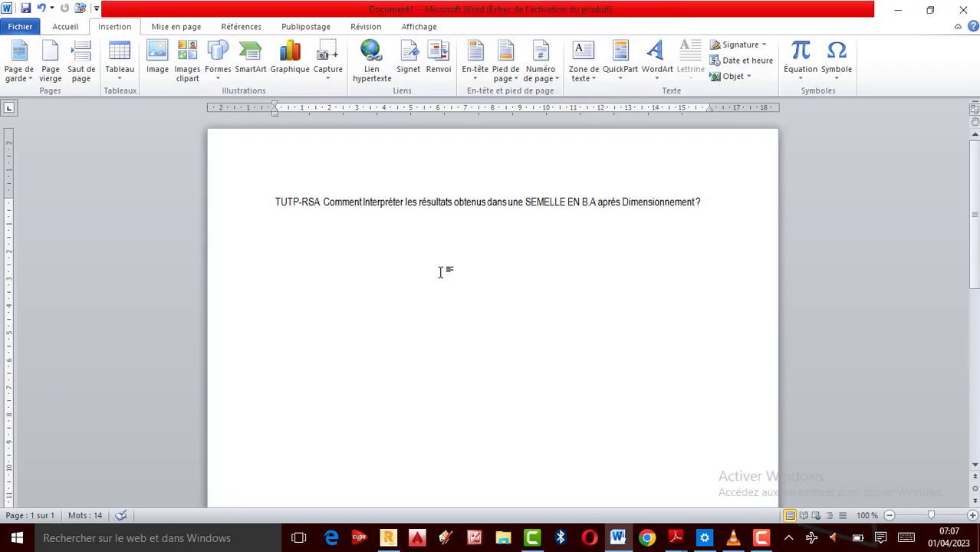
{"action": "type", "text": "X-"}
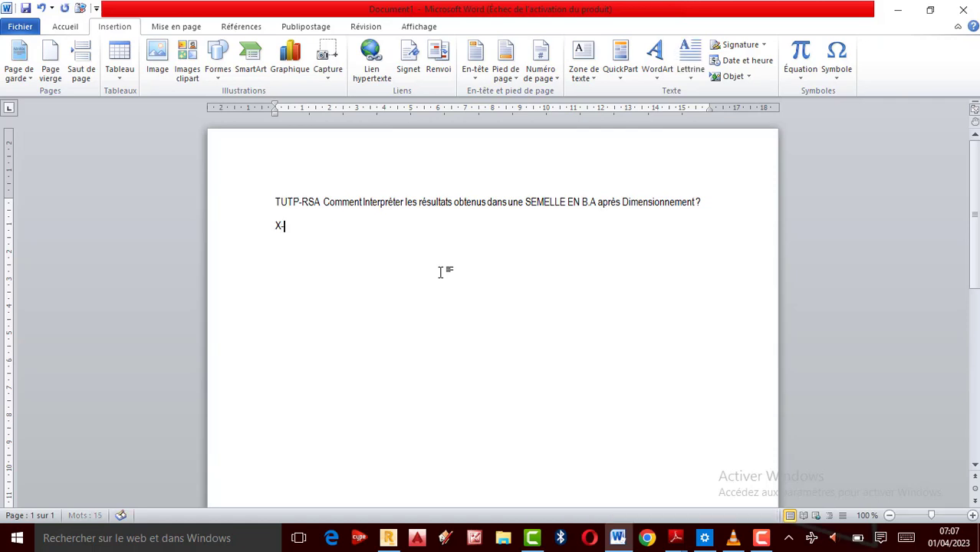
{"action": "type", "text": "8"}
{"action": "type", "text": " ?"}
{"action": "key", "text": "BackSpace"}
{"action": "type", "text": ","}
{"action": "key", "text": "BackSpace"}
{"action": "key", "text": "BackSpace"}
{"action": "type", "text": ",41"}
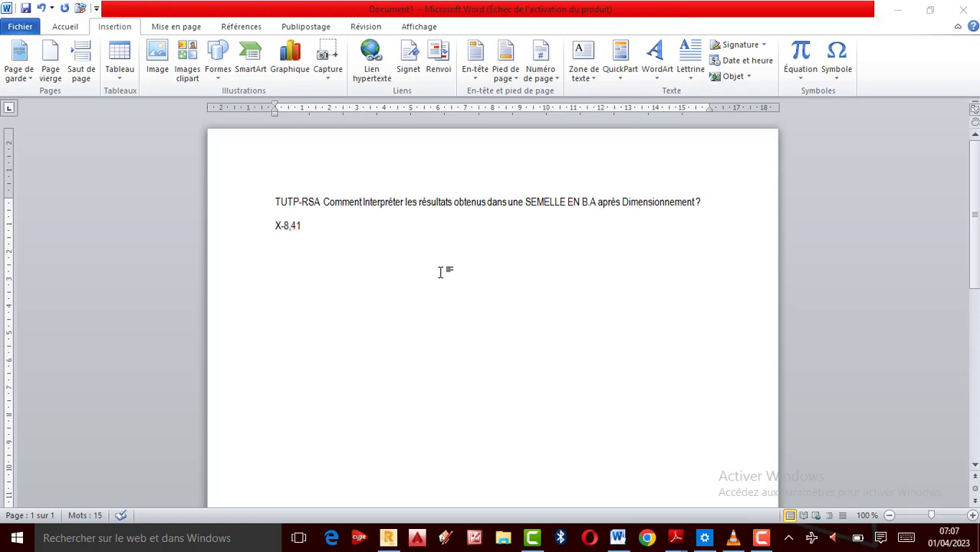
Step: Switch back to Robot Structural Analysis to return to the raft's reinforcement map
{"action": "key", "text": "super"}
{"action": "key", "text": "alt+Tab"}
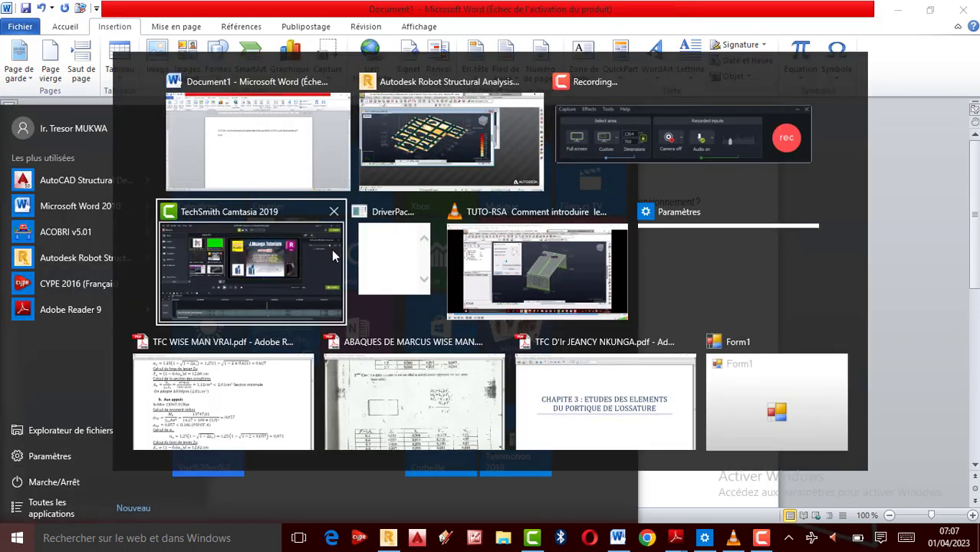
{"action": "left_click", "coordinate": [415, 163]}
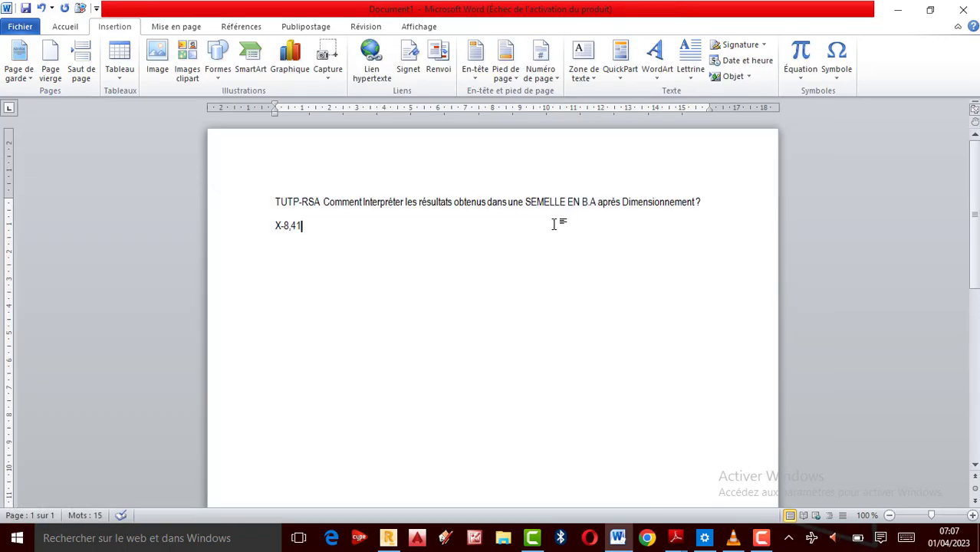
{"action": "key", "text": "alt+Tab"}
{"action": "left_click", "coordinate": [503, 163]}
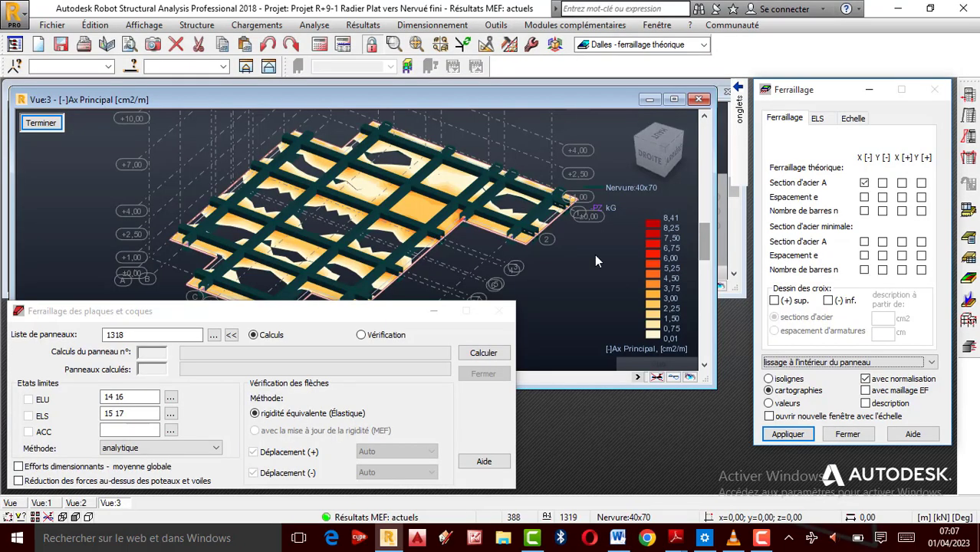
Step: Replace the X [-] map with the theoretical steel section A map in the Y [-] direction
{"action": "left_click", "coordinate": [864, 183]}
{"action": "left_click", "coordinate": [883, 183]}
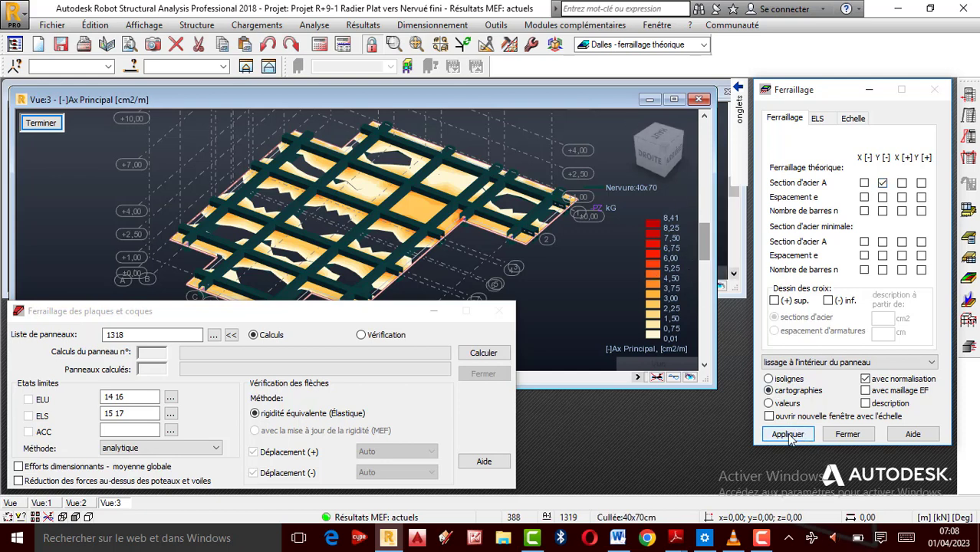
{"action": "left_click", "coordinate": [788, 434]}
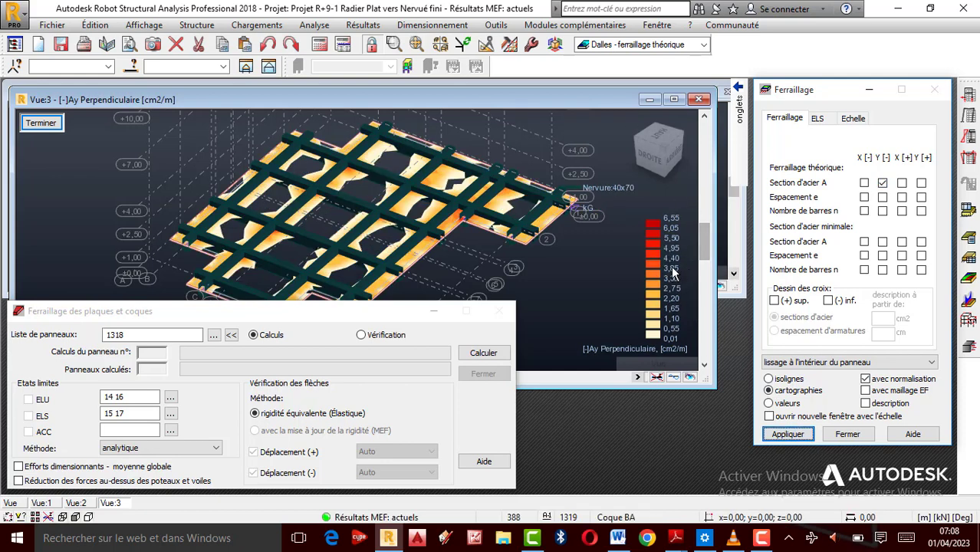
{"action": "scroll", "coordinate": [379, 217], "scroll_direction": "up", "scroll_amount": 5}
{"action": "scroll", "coordinate": [380, 217], "scroll_direction": "down", "scroll_amount": 2}
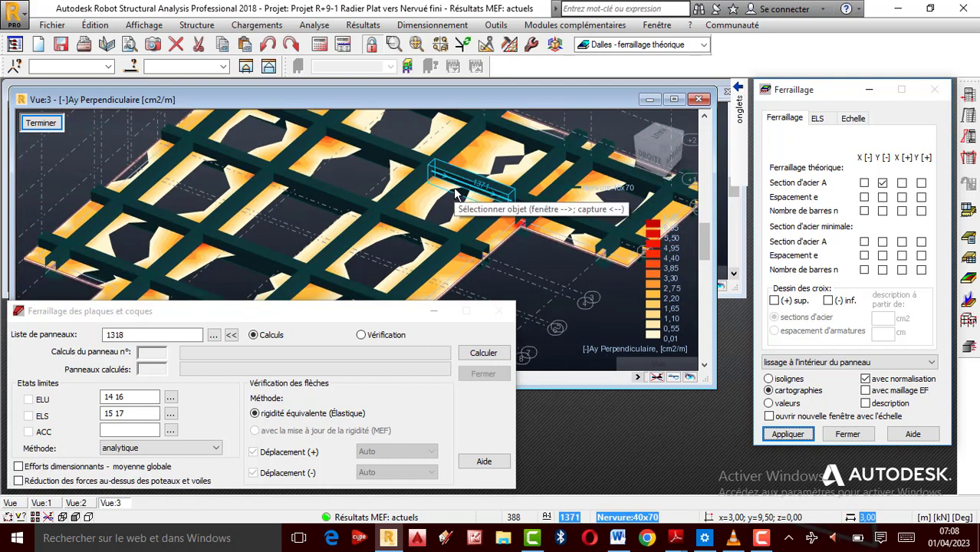
{"action": "scroll", "coordinate": [532, 192], "scroll_direction": "down", "scroll_amount": 1}
{"action": "scroll", "coordinate": [534, 196], "scroll_direction": "down", "scroll_amount": 1}
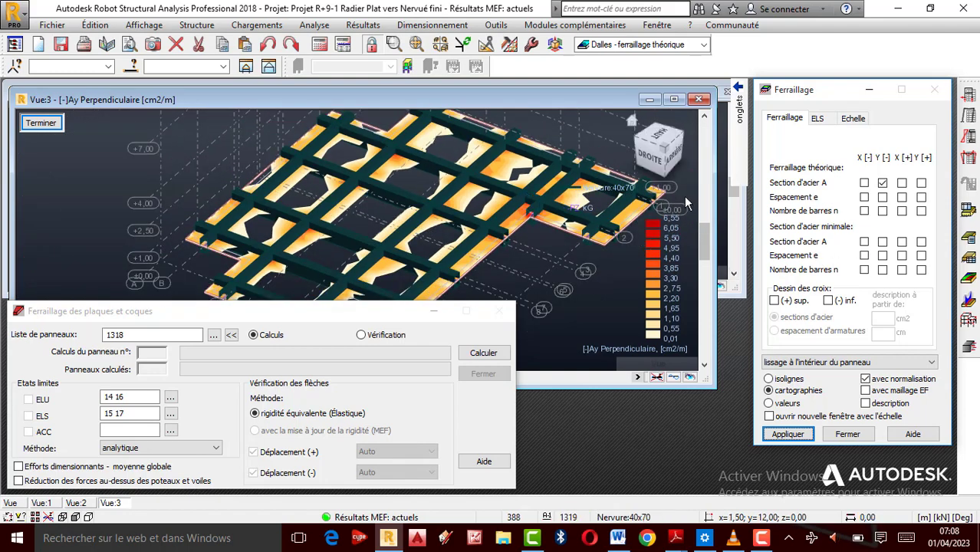
{"action": "scroll", "coordinate": [684, 197], "scroll_direction": "up", "scroll_amount": 2}
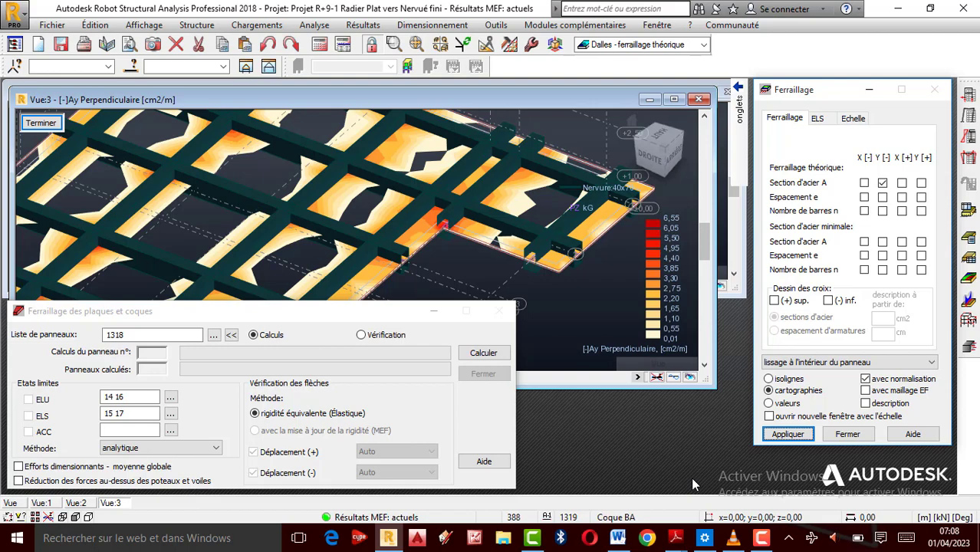
{"action": "key", "text": "alt+Tab"}
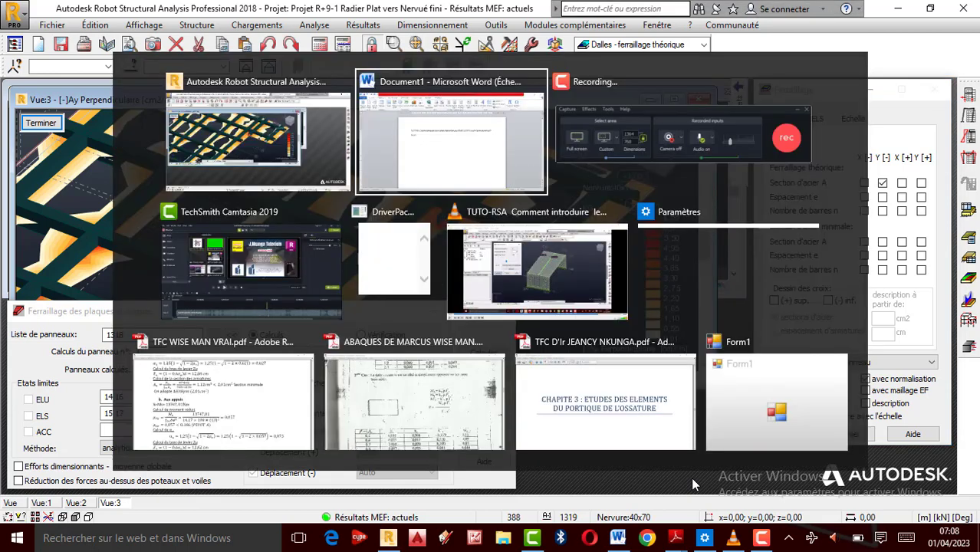
{"action": "left_click", "coordinate": [449, 140]}
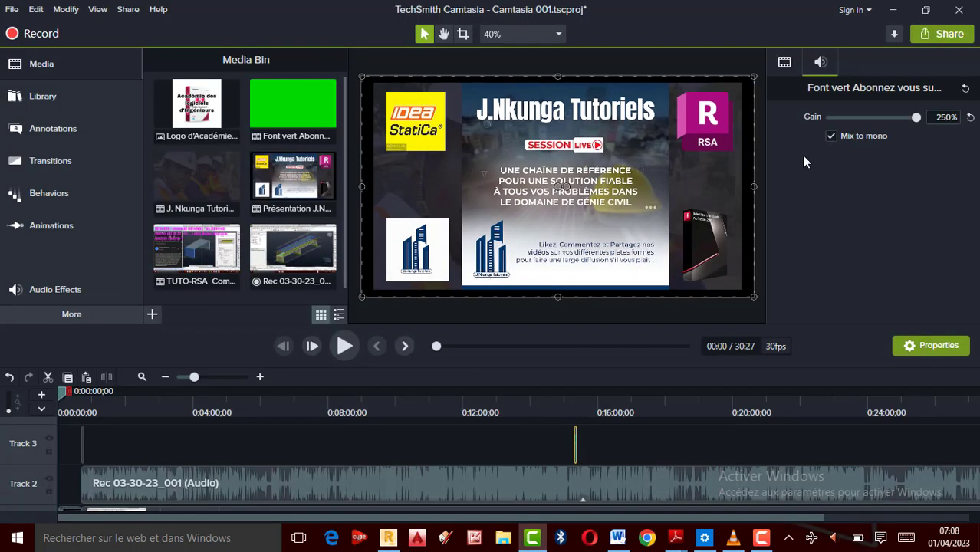
{"action": "key", "text": "alt+Tab"}
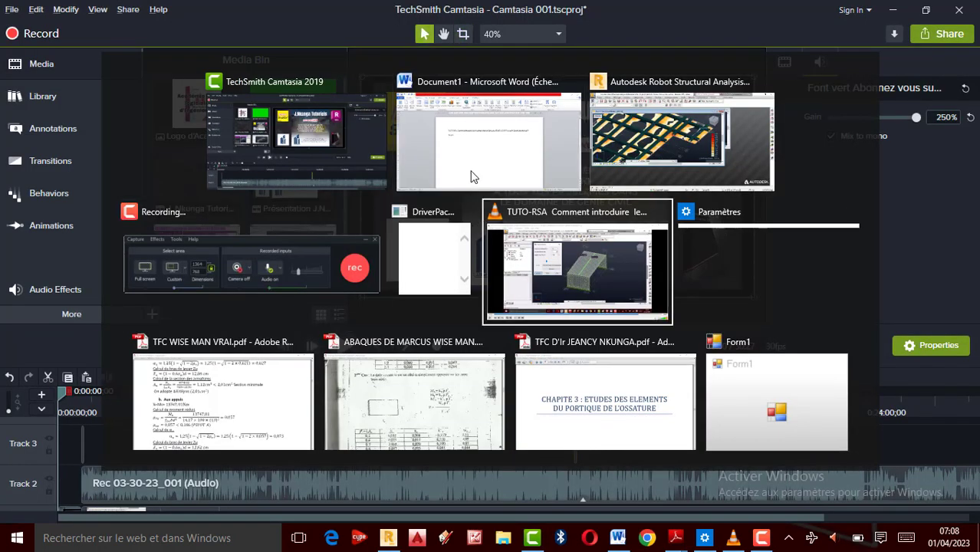
{"action": "key", "text": "alt+Tab"}
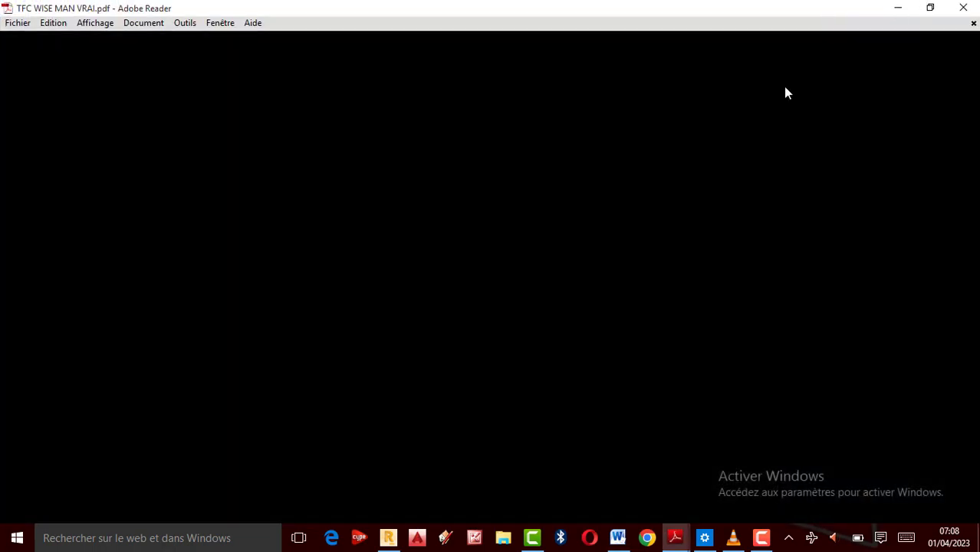
{"action": "key", "text": "alt+Tab"}
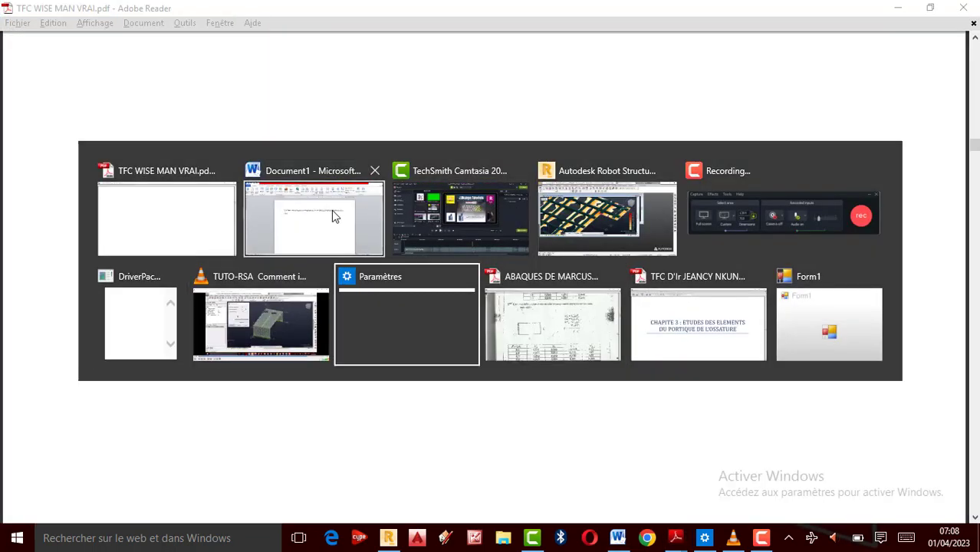
{"action": "left_click", "coordinate": [333, 210]}
{"action": "key", "text": "alt+Tab"}
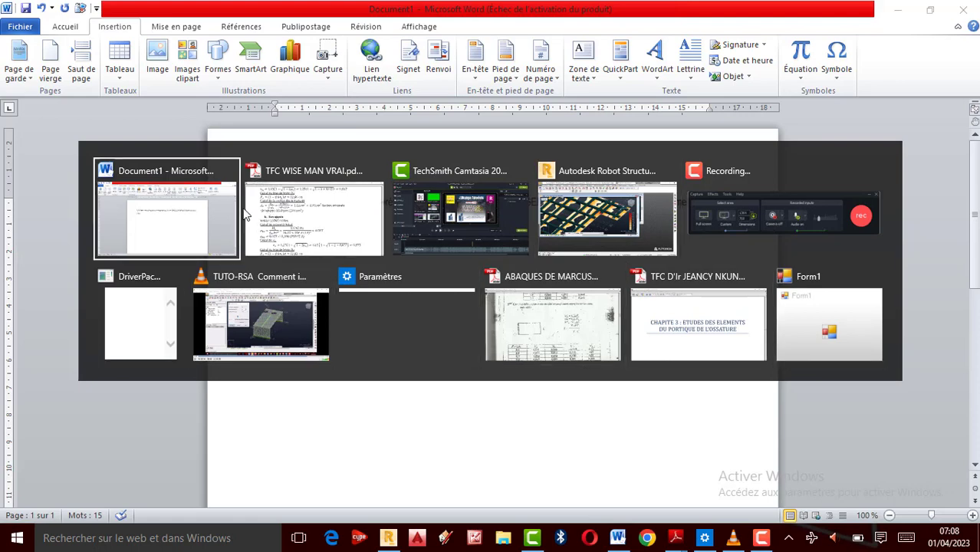
{"action": "key", "text": "alt+Tab"}
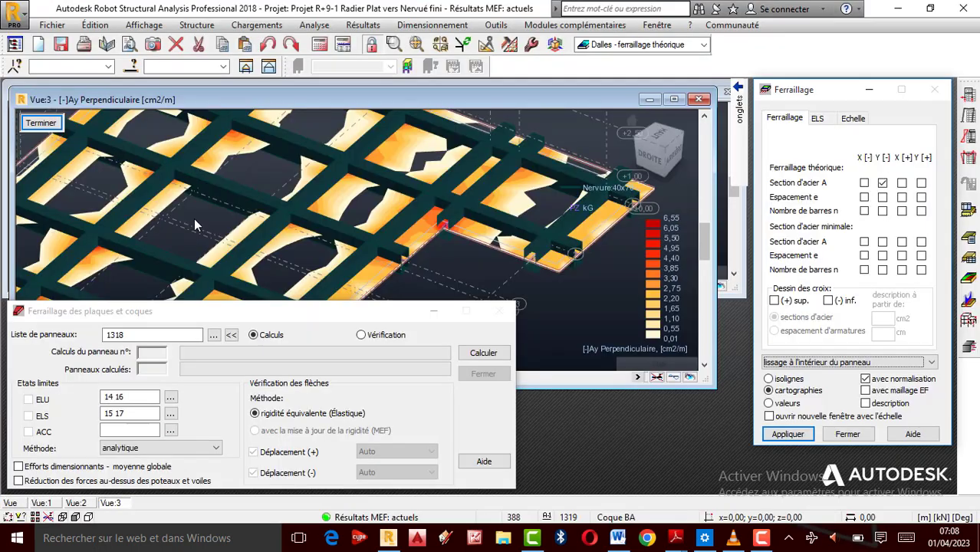
{"action": "key", "text": "alt+Tab"}
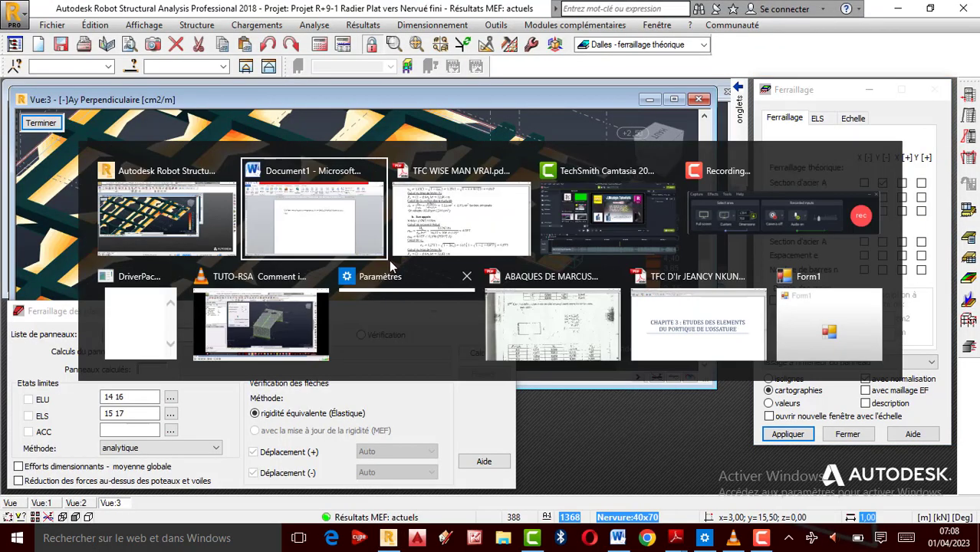
{"action": "key", "text": "alt+Tab"}
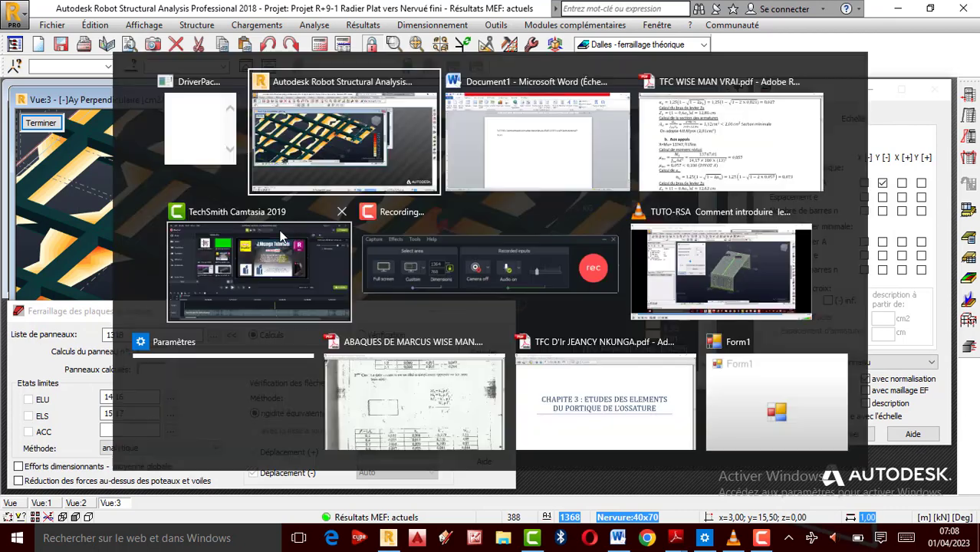
{"action": "key", "text": "alt+Tab"}
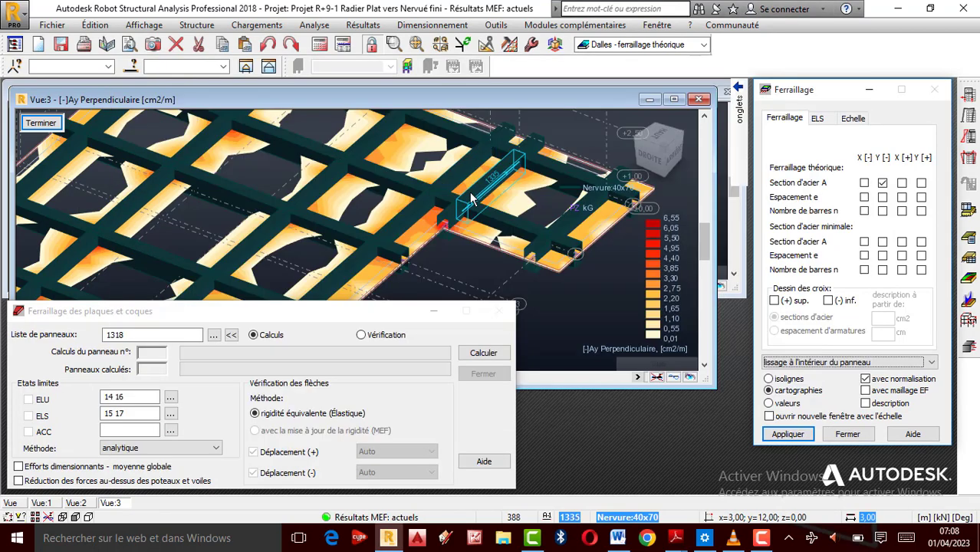
Step: Switch to Microsoft Word and note u-6,55 on a new line below the X-8,41 entry
{"action": "left_click", "coordinate": [618, 537]}
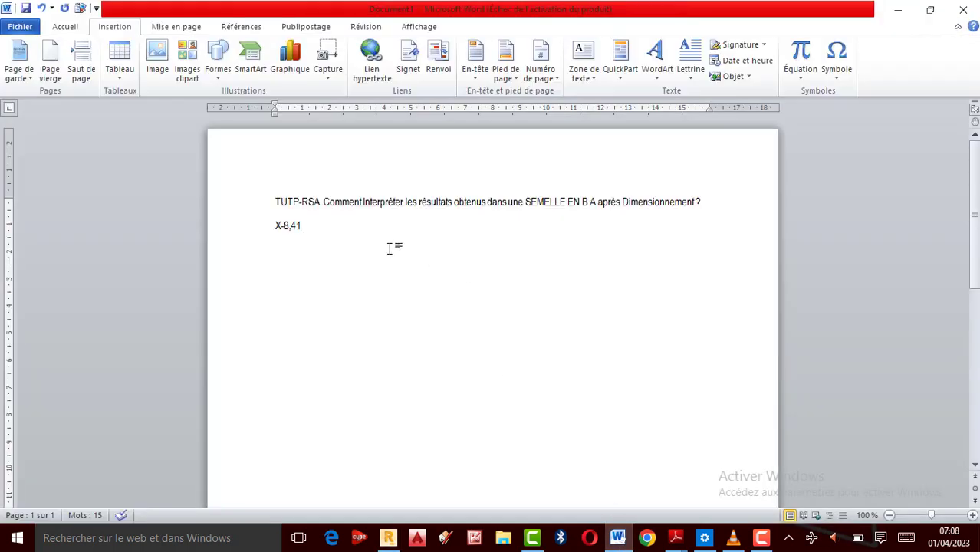
{"action": "key", "text": "Return"}
{"action": "type", "text": "-"}
{"action": "key", "text": "BackSpace"}
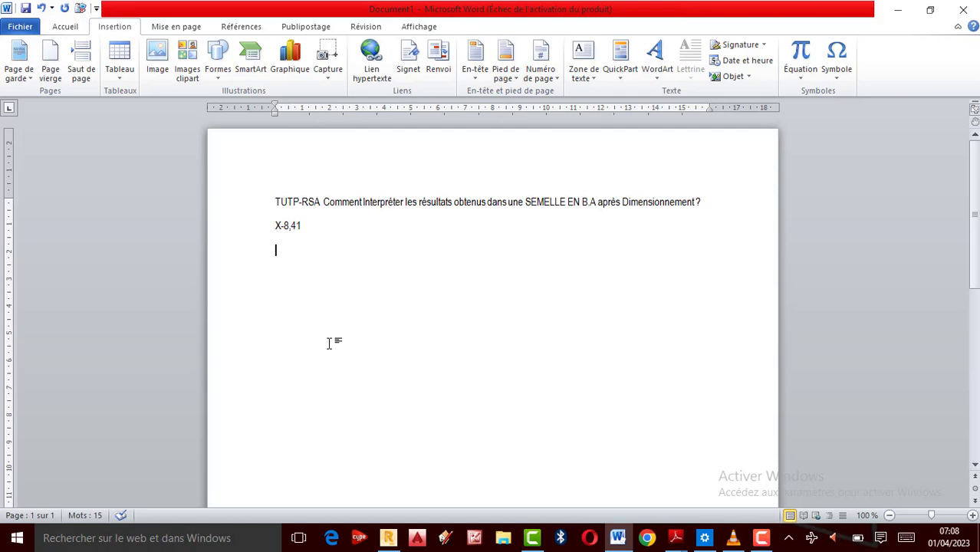
{"action": "type", "text": "u-6,55"}
Step: Add X+ and U+ lines below the u-6,55 entry, remove the blank line between them, and capitalise the u as U
{"action": "key", "text": "Return"}
{"action": "key", "text": "Return"}
{"action": "type", "text": "X"}
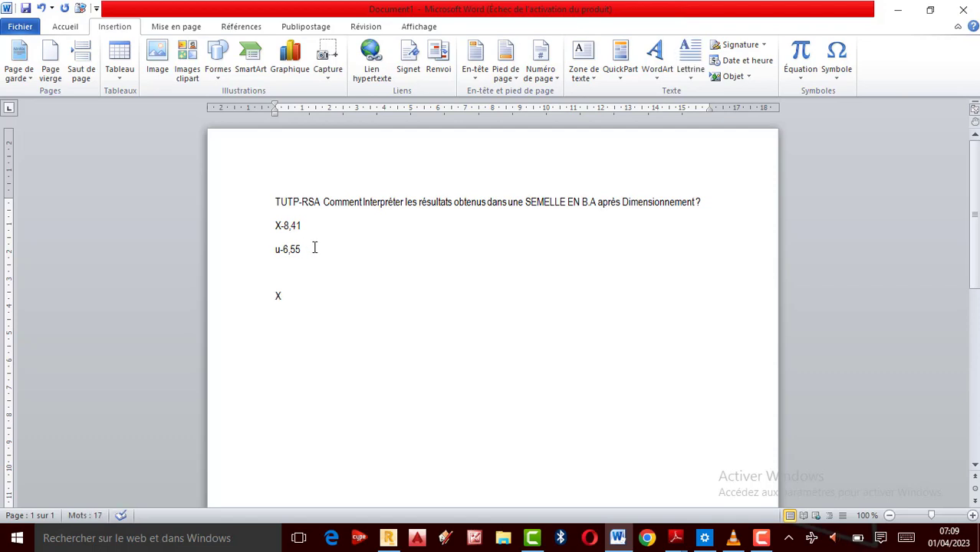
{"action": "type", "text": "+"}
{"action": "key", "text": "Return"}
{"action": "type", "text": "U+"}
{"action": "left_click", "coordinate": [294, 274]}
{"action": "key", "text": "BackSpace"}
{"action": "left_click", "coordinate": [280, 256]}
{"action": "key", "text": "BackSpace"}
{"action": "type", "text": "U"}
{"action": "left_click", "coordinate": [300, 276]}
Step: Switch back to Robot Structural Analysis to return to the raft's reinforcement map
{"action": "key", "text": "alt+Tab"}
{"action": "key", "text": "alt+Tab"}
{"action": "key", "text": "alt+Tab"}
{"action": "key", "text": "alt+Tab"}
{"action": "key", "text": "alt+Tab"}
{"action": "key", "text": "alt+Tab"}
{"action": "key", "text": "alt+Tab"}
{"action": "key", "text": "alt+Tab"}
{"action": "key", "text": "alt+Tab"}
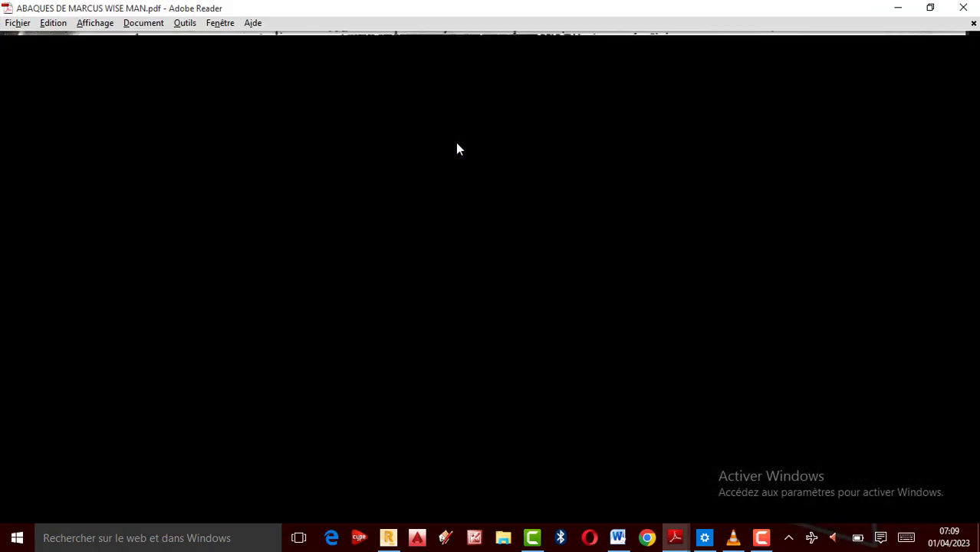
{"action": "key", "text": "alt+Tab"}
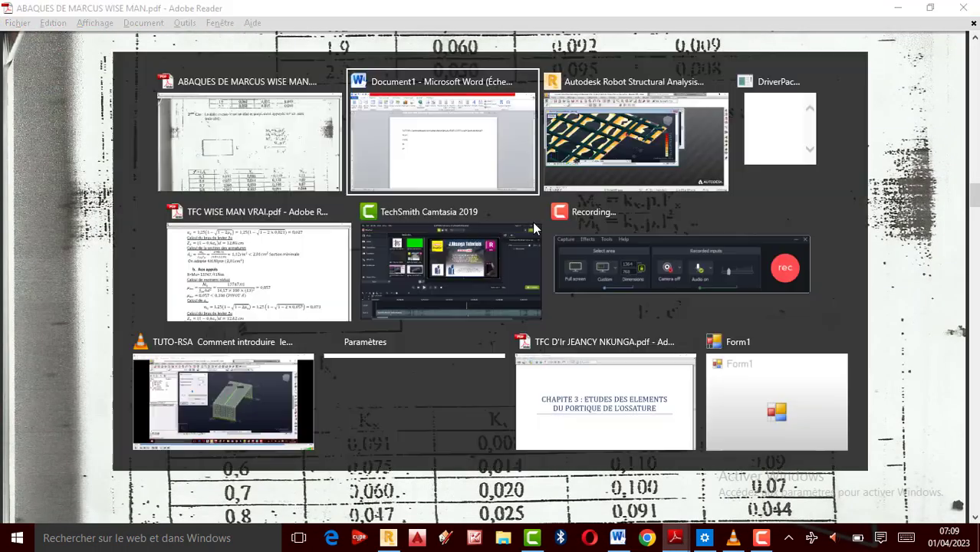
{"action": "left_click", "coordinate": [600, 152]}
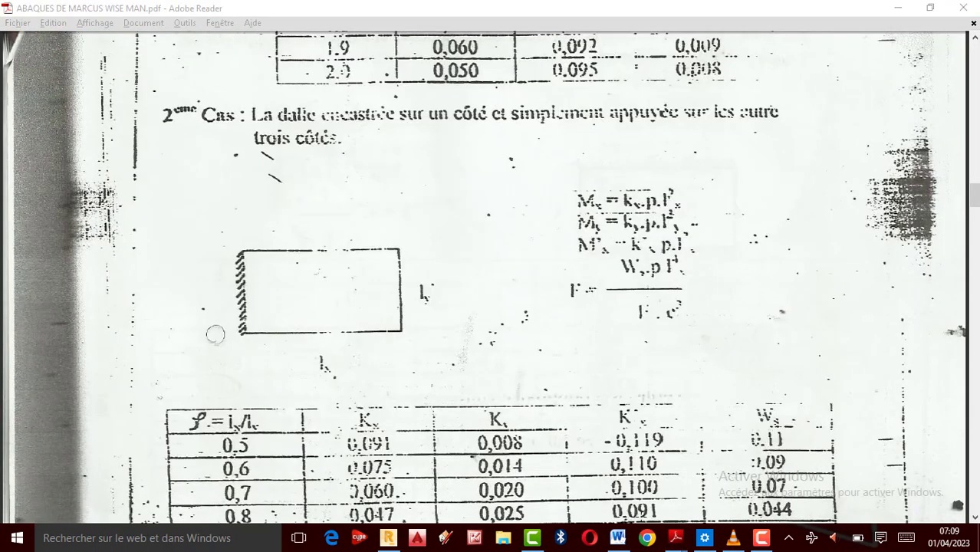
{"action": "left_click", "coordinate": [389, 537]}
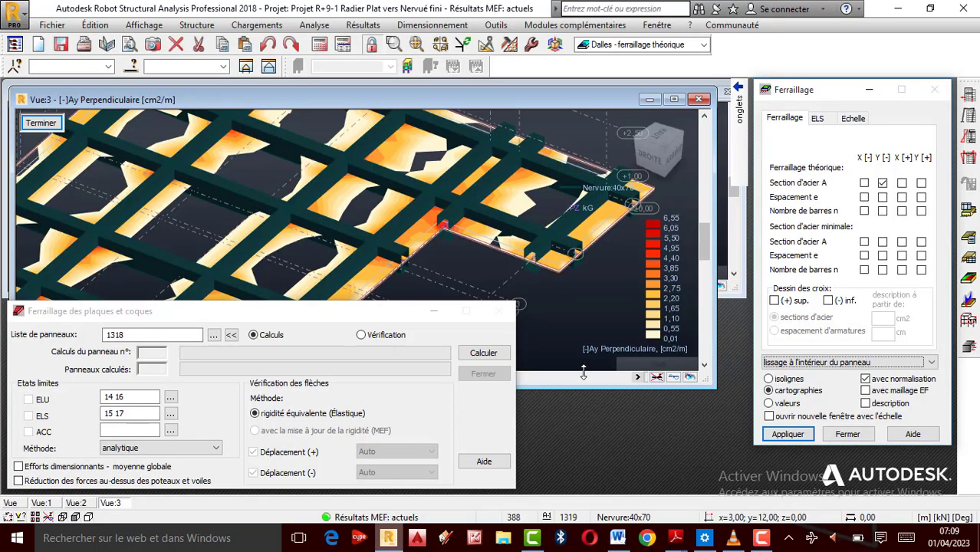
Step: Replace the Y [-] map with the theoretical steel section A map in the X [+] direction
{"action": "left_click", "coordinate": [903, 183]}
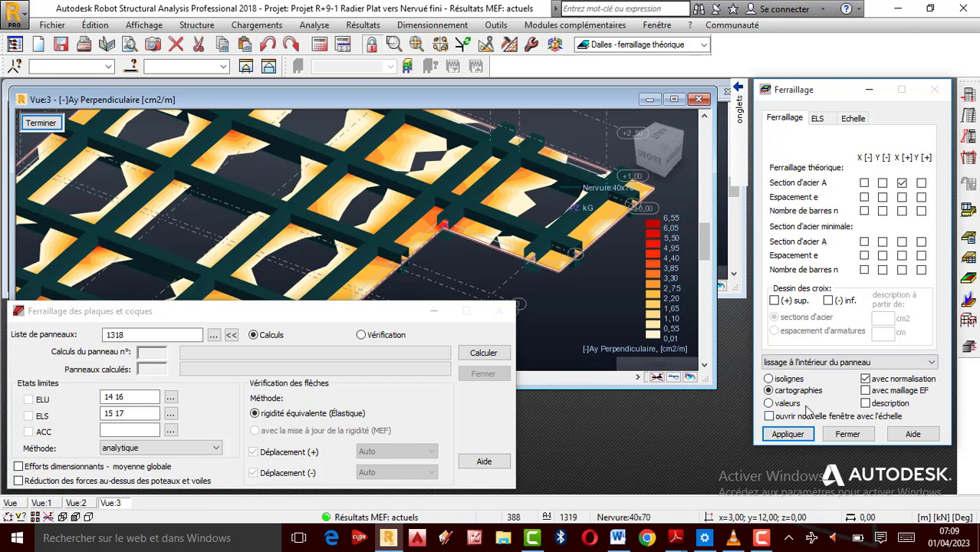
{"action": "left_click", "coordinate": [790, 436]}
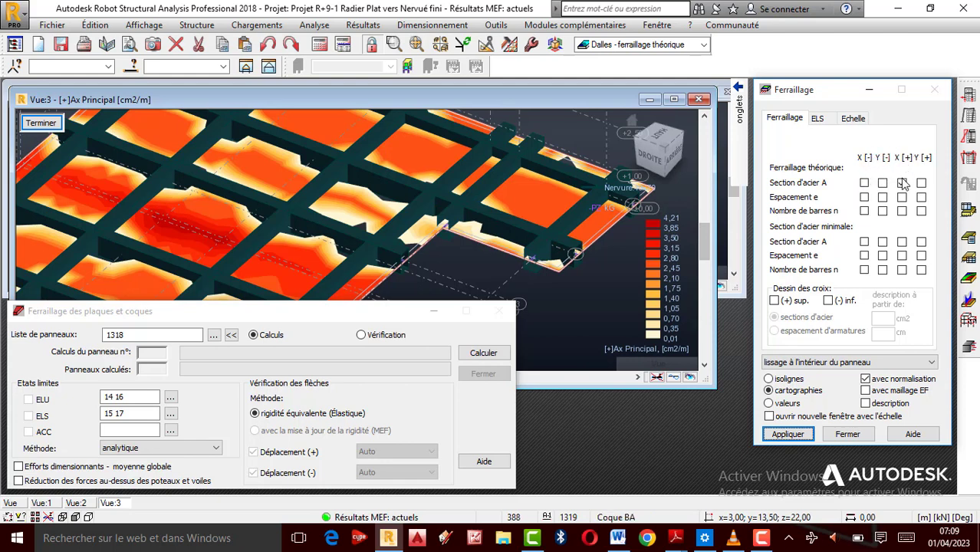
{"action": "scroll", "coordinate": [546, 205], "scroll_direction": "down", "scroll_amount": 2}
{"action": "scroll", "coordinate": [543, 204], "scroll_direction": "up", "scroll_amount": 3}
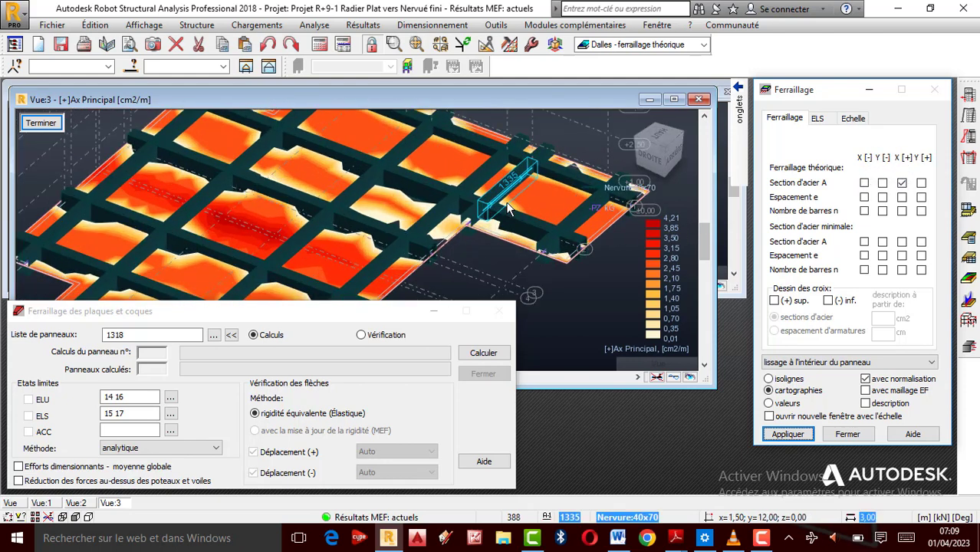
Step: Switch to Microsoft Word and complete the X+ line with the value 4,21
{"action": "left_click", "coordinate": [618, 539]}
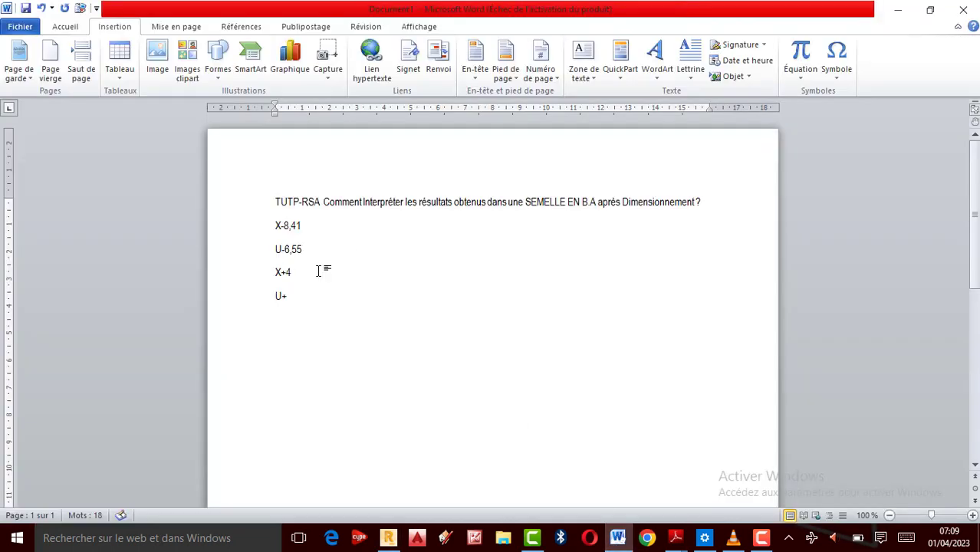
{"action": "type", "text": "72"}
{"action": "key", "text": "BackSpace"}
{"action": "key", "text": "BackSpace"}
{"action": "type", "text": ",24"}
{"action": "key", "text": "BackSpace"}
{"action": "type", "text": "1"}
Step: Switch to Robot Structural Analysis and replace the X [+] map with the theoretical steel section A map in the Y [+] direction
{"action": "left_click", "coordinate": [386, 539]}
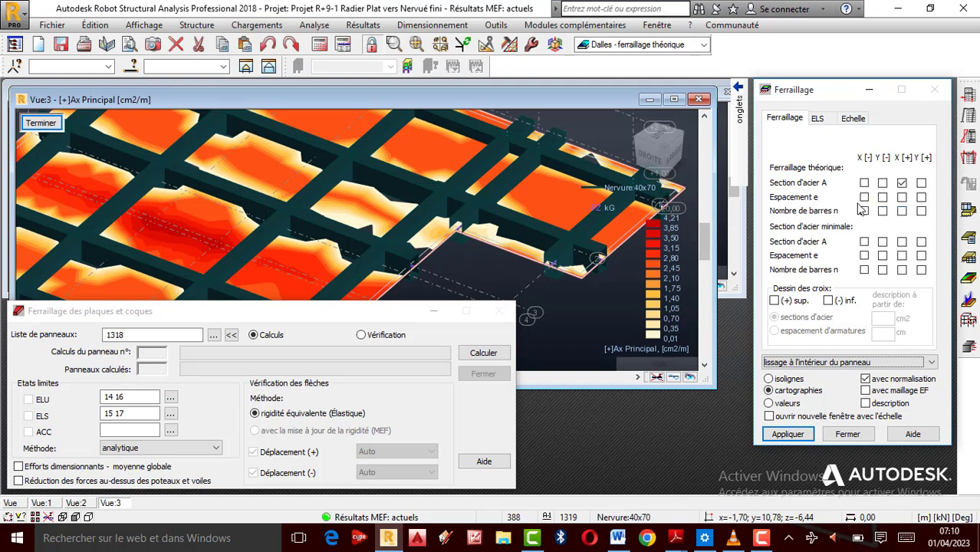
{"action": "left_click", "coordinate": [921, 184]}
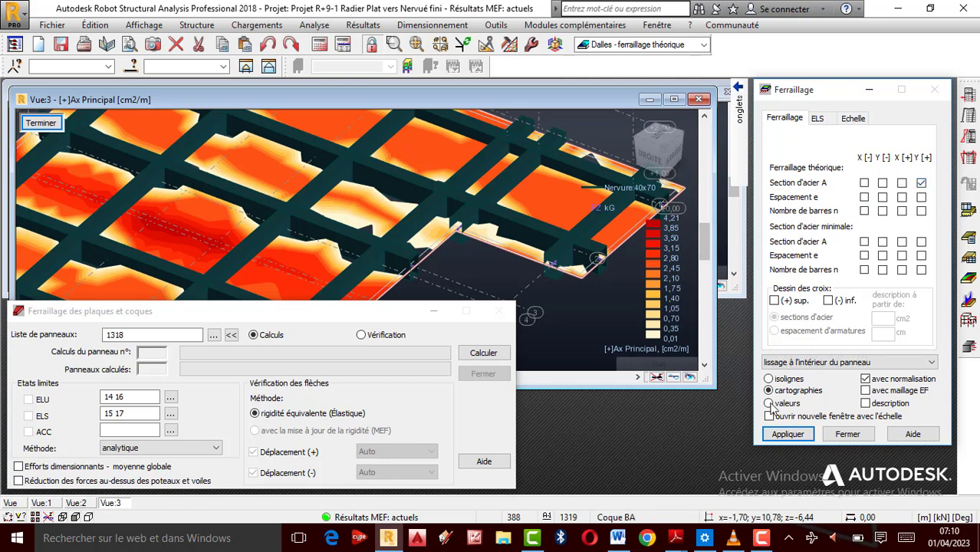
{"action": "left_click", "coordinate": [786, 434]}
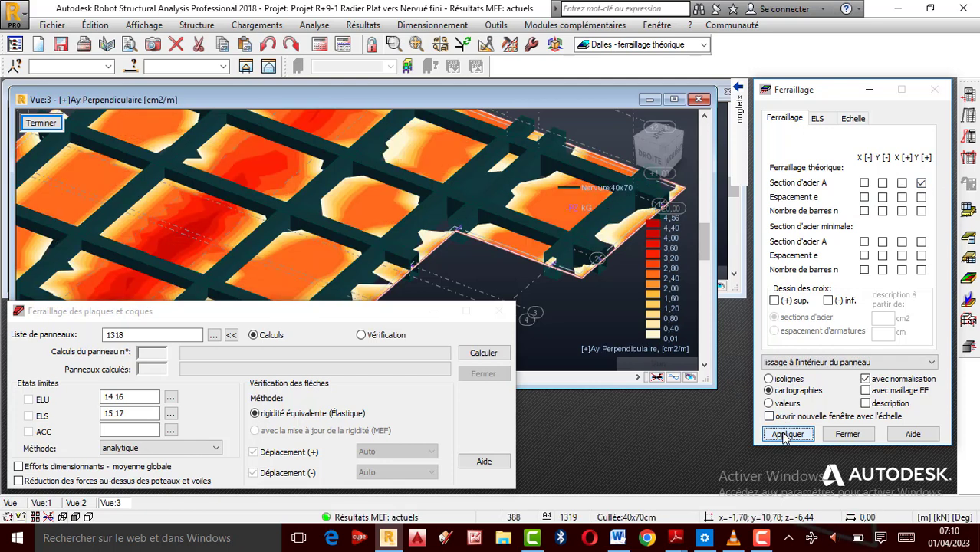
{"action": "scroll", "coordinate": [524, 198], "scroll_direction": "down", "scroll_amount": 2}
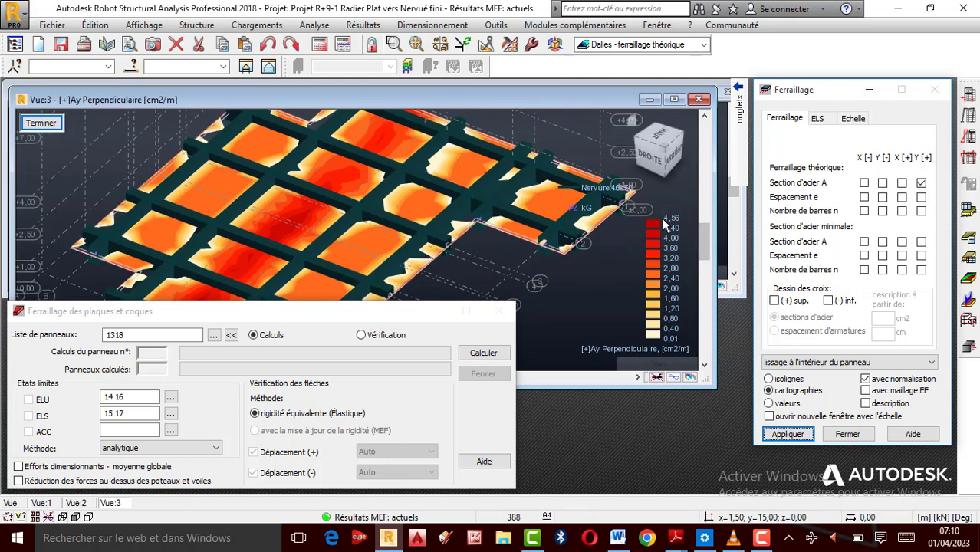
Step: Complete the U+ line in Microsoft Word with the value 4,56, and return to Robot Structural Analysis
{"action": "left_click", "coordinate": [618, 538]}
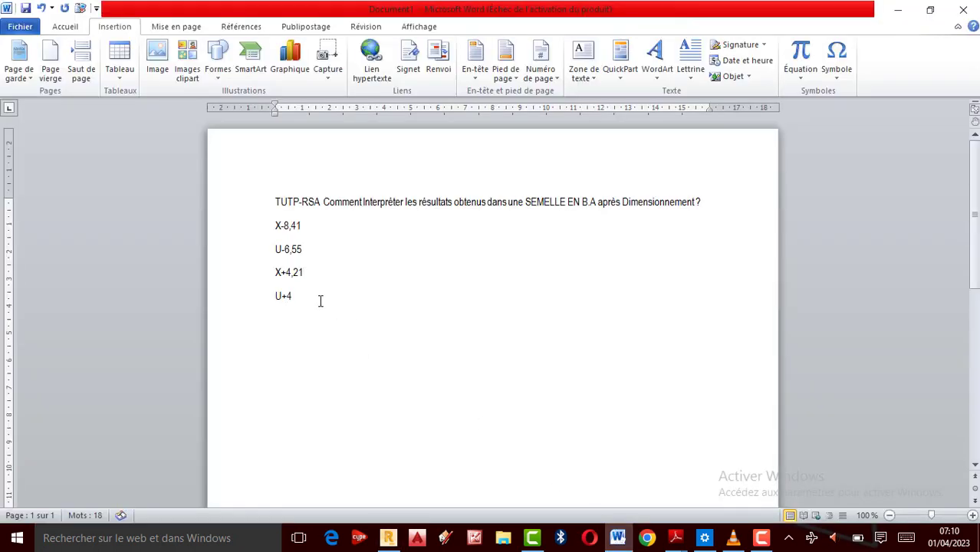
{"action": "type", "text": ",56"}
{"action": "left_click", "coordinate": [388, 538]}
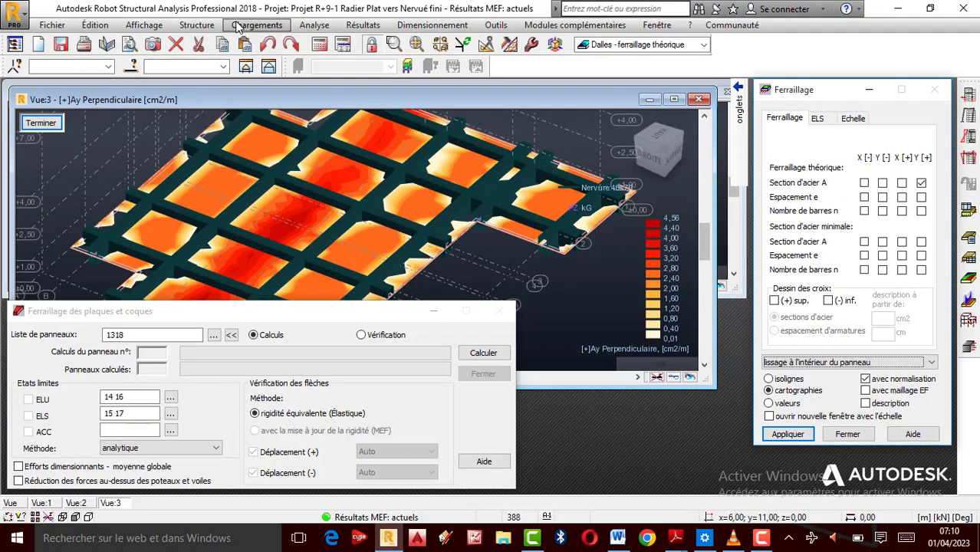
Step: Arrange the Robot Structural Analysis and Microsoft Word windows side by side for comparing the map with the notes
{"action": "left_click_drag", "start_coordinate": [165, 7], "coordinate": [979, 240]}
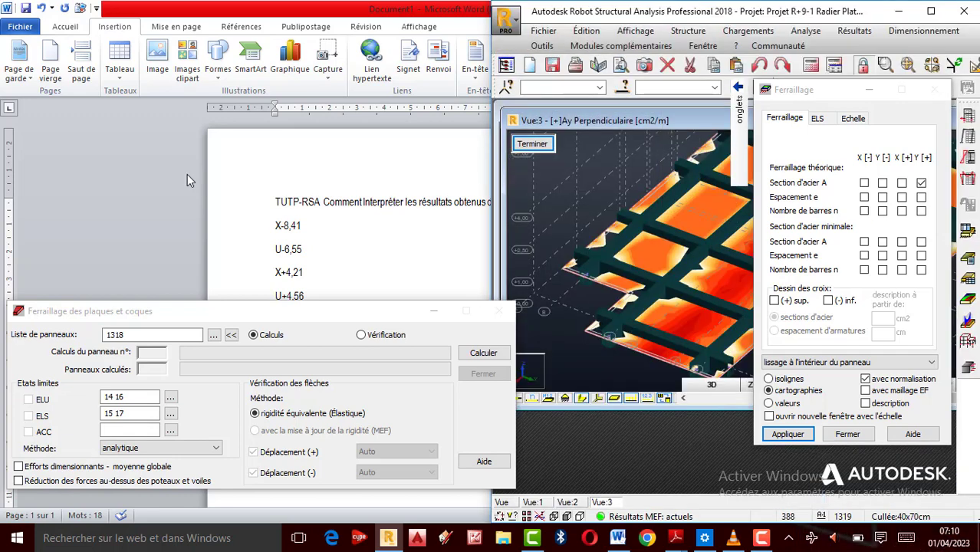
{"action": "scroll", "coordinate": [292, 177], "scroll_direction": "down", "scroll_amount": 1}
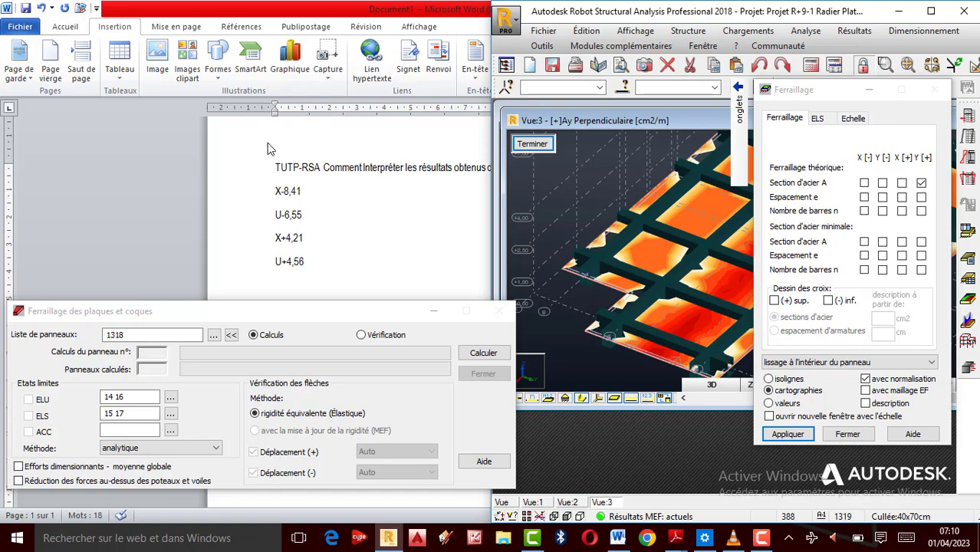
{"action": "left_click", "coordinate": [267, 143]}
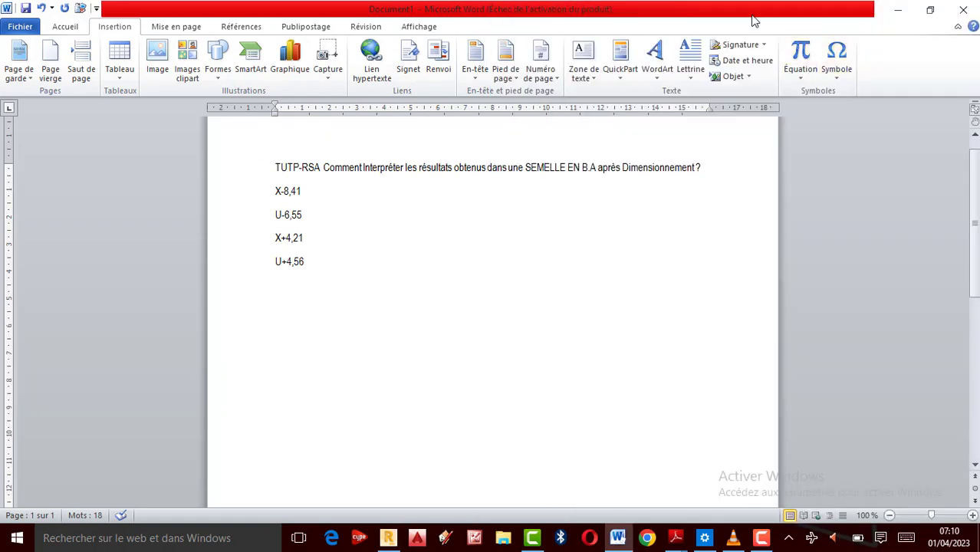
{"action": "left_click_drag", "start_coordinate": [742, 10], "coordinate": [918, 295]}
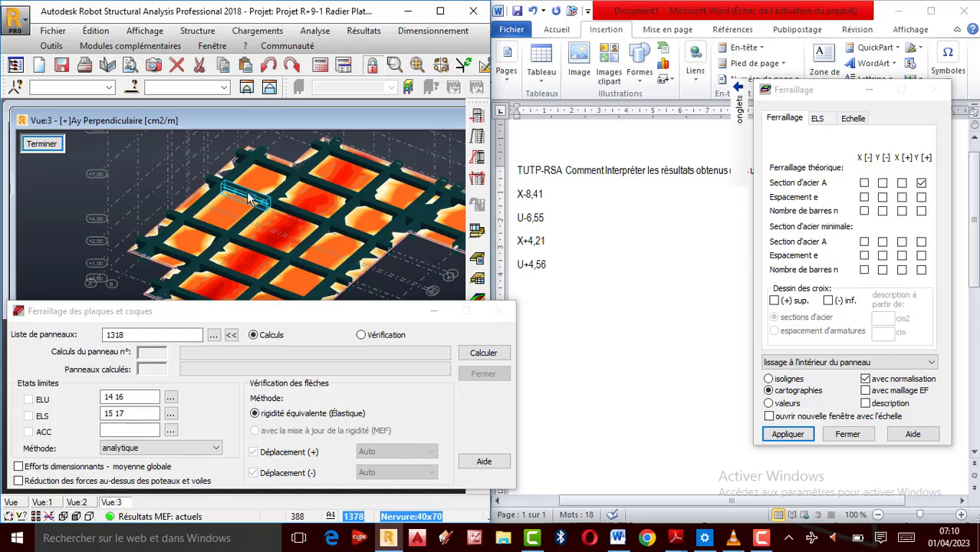
Step: Examine the raft's Y [+] reinforcement map up close and as a whole alongside the steel sections noted in Word
{"action": "scroll", "coordinate": [237, 191], "scroll_direction": "down", "scroll_amount": 4}
{"action": "scroll", "coordinate": [964, 120], "scroll_direction": "down", "scroll_amount": 3}
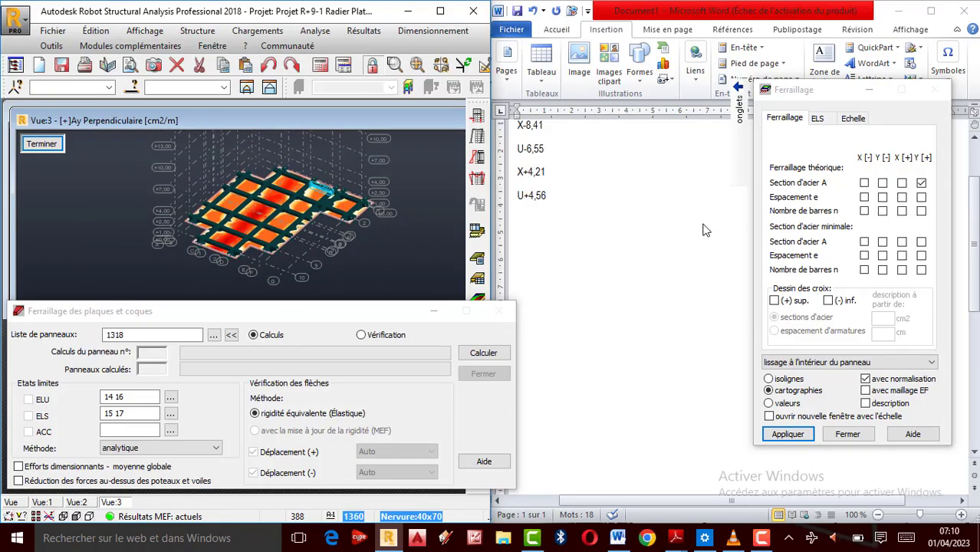
{"action": "scroll", "coordinate": [713, 276], "scroll_direction": "up", "scroll_amount": 3}
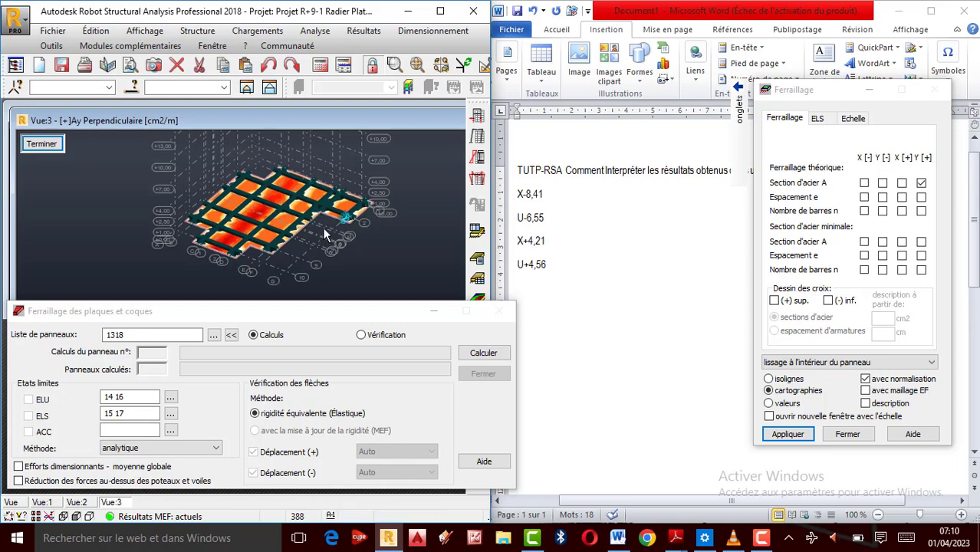
{"action": "scroll", "coordinate": [317, 223], "scroll_direction": "up", "scroll_amount": 5}
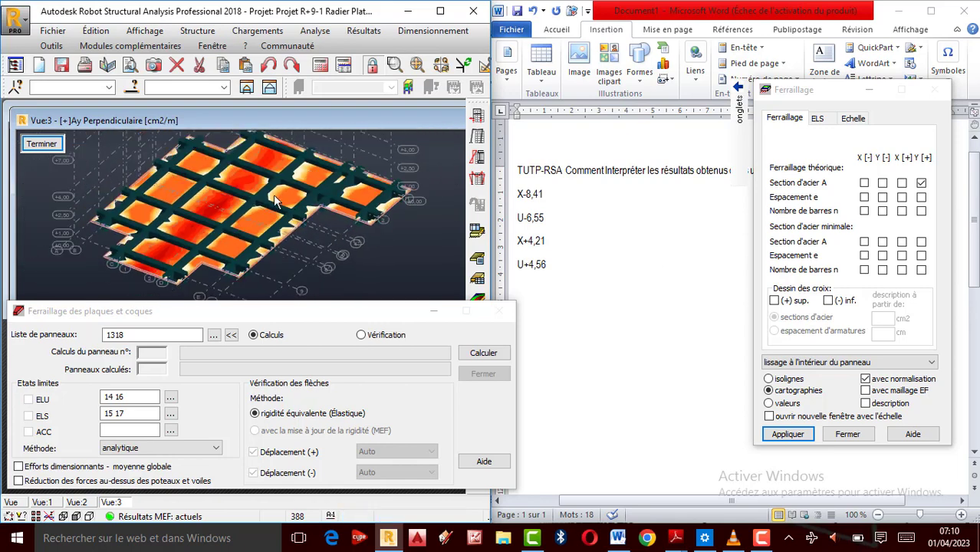
{"action": "scroll", "coordinate": [242, 187], "scroll_direction": "up", "scroll_amount": 3}
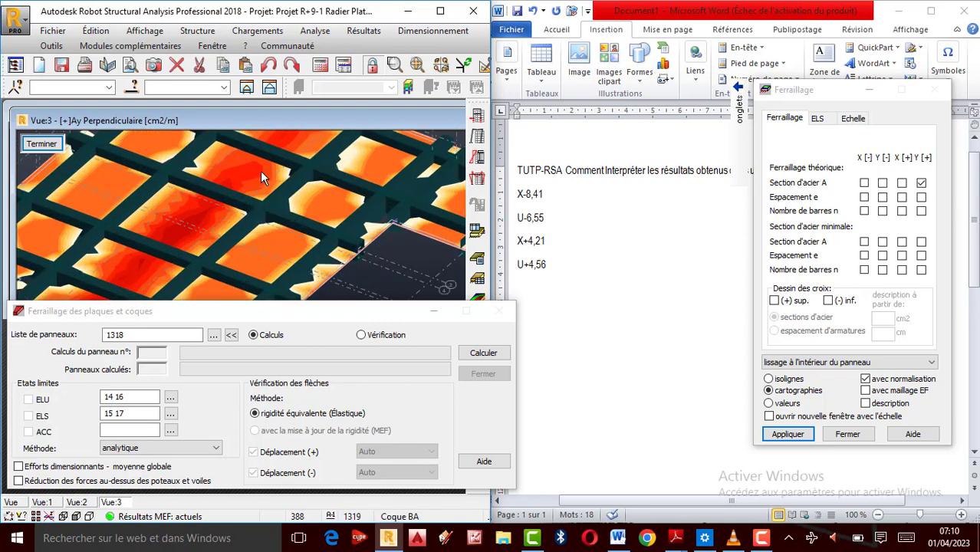
{"action": "scroll", "coordinate": [288, 184], "scroll_direction": "down", "scroll_amount": 5}
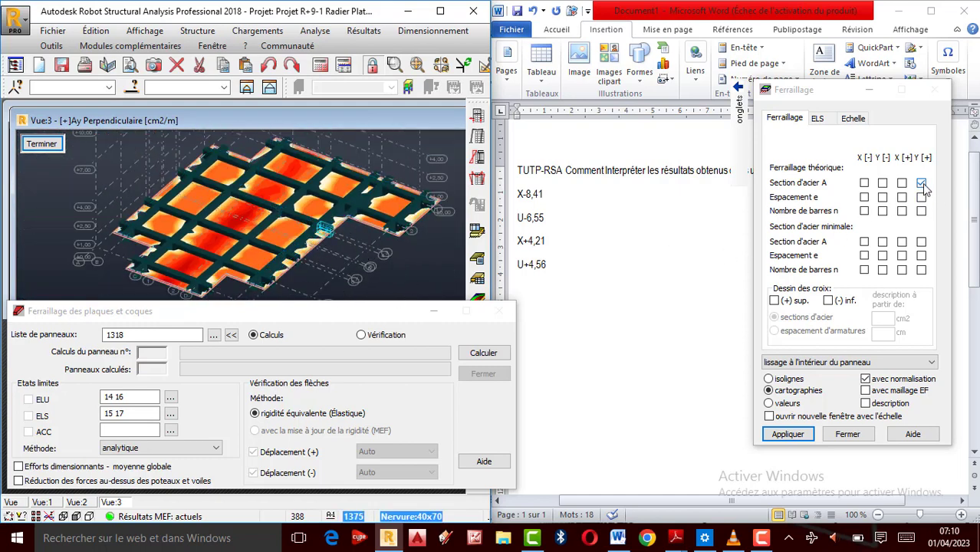
{"action": "left_click", "coordinate": [788, 435]}
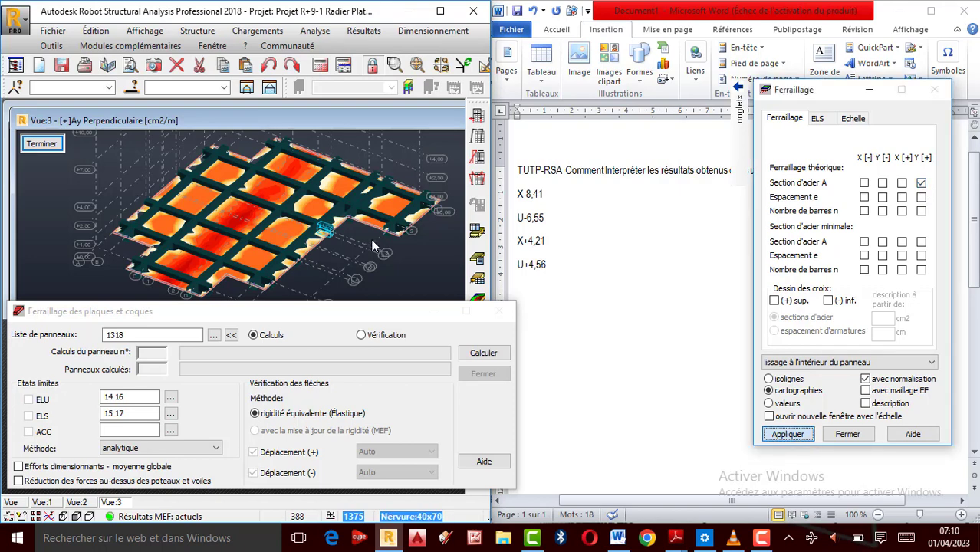
{"action": "left_click", "coordinate": [555, 265]}
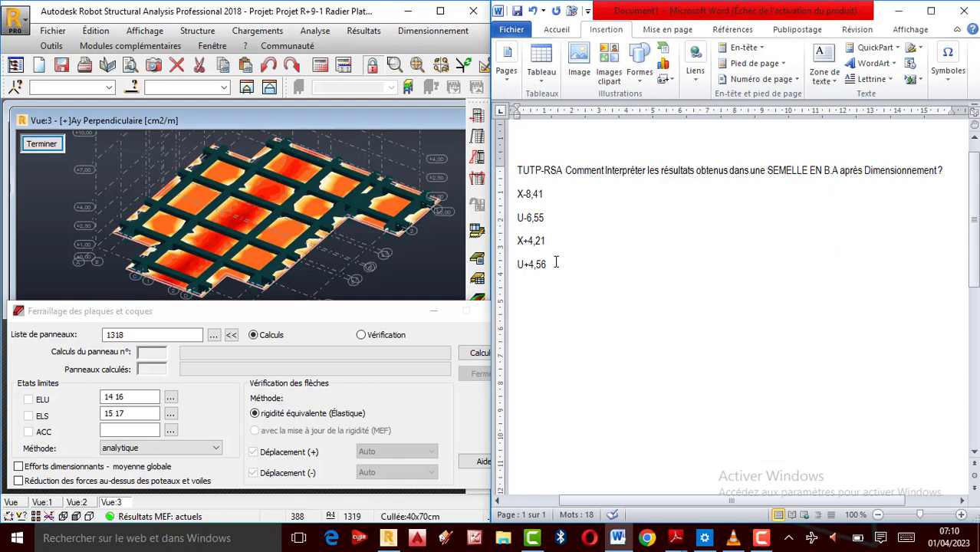
{"action": "left_click", "coordinate": [552, 194]}
{"action": "left_click", "coordinate": [445, 247]}
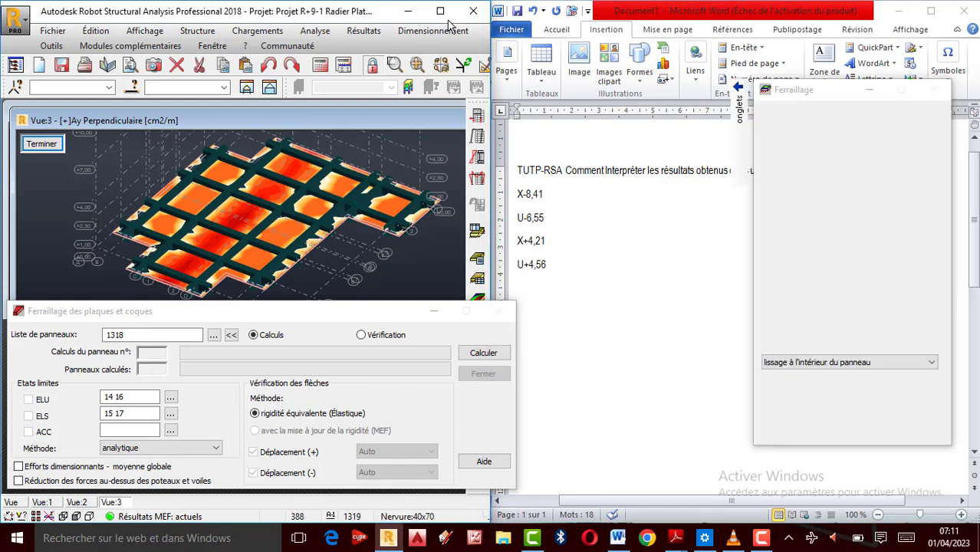
Step: Maximise Robot Structural Analysis and remove the Y [+] theoretical steel section A map from the raft
{"action": "left_click", "coordinate": [442, 12]}
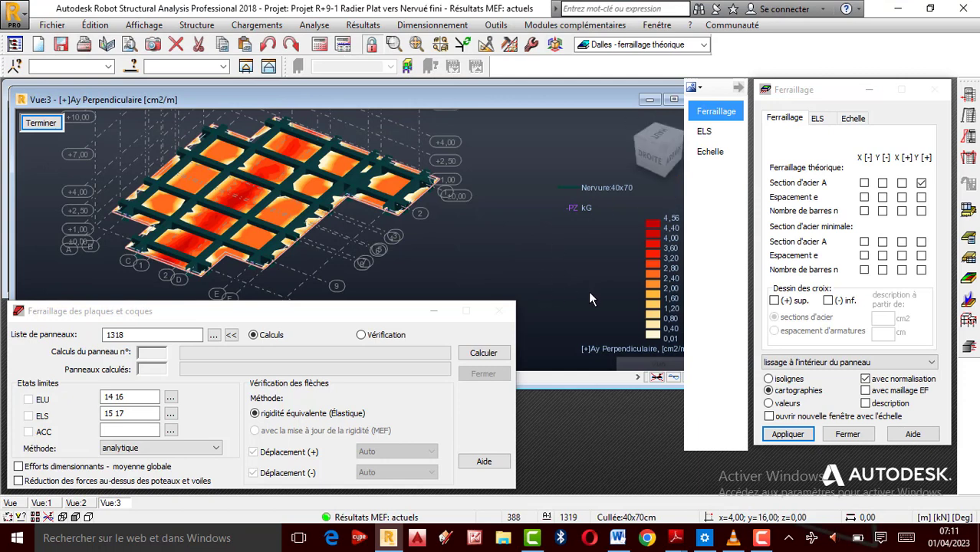
{"action": "left_click", "coordinate": [794, 437]}
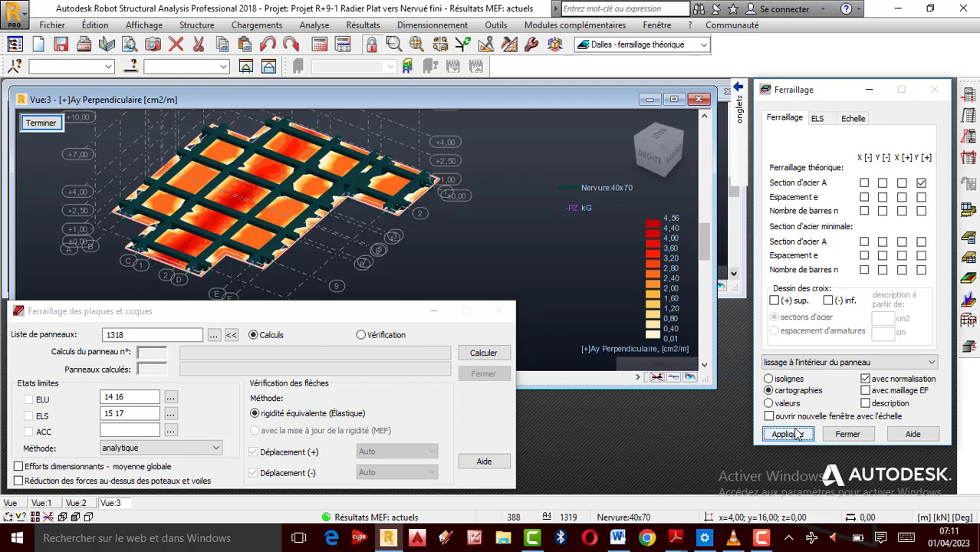
{"action": "left_click", "coordinate": [796, 430]}
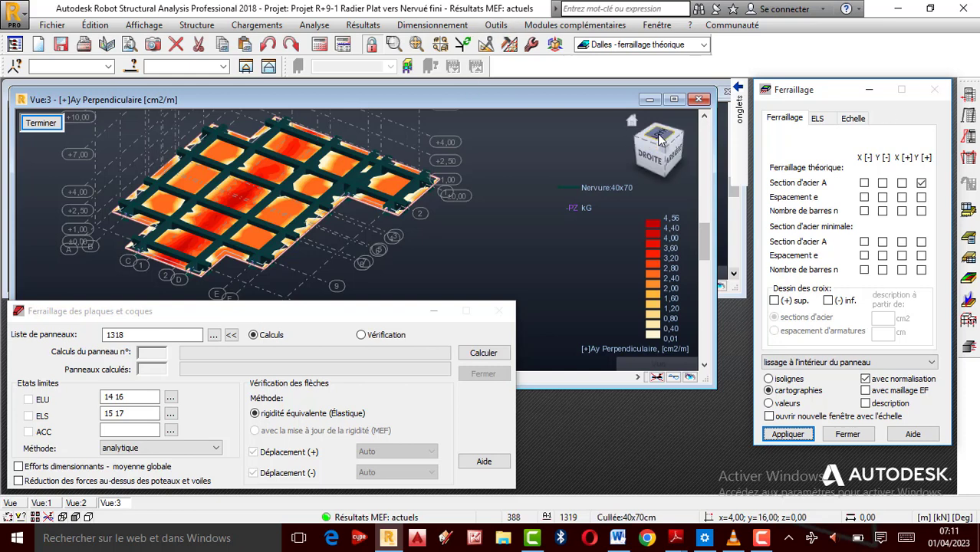
{"action": "left_click", "coordinate": [922, 184]}
{"action": "left_click", "coordinate": [788, 434]}
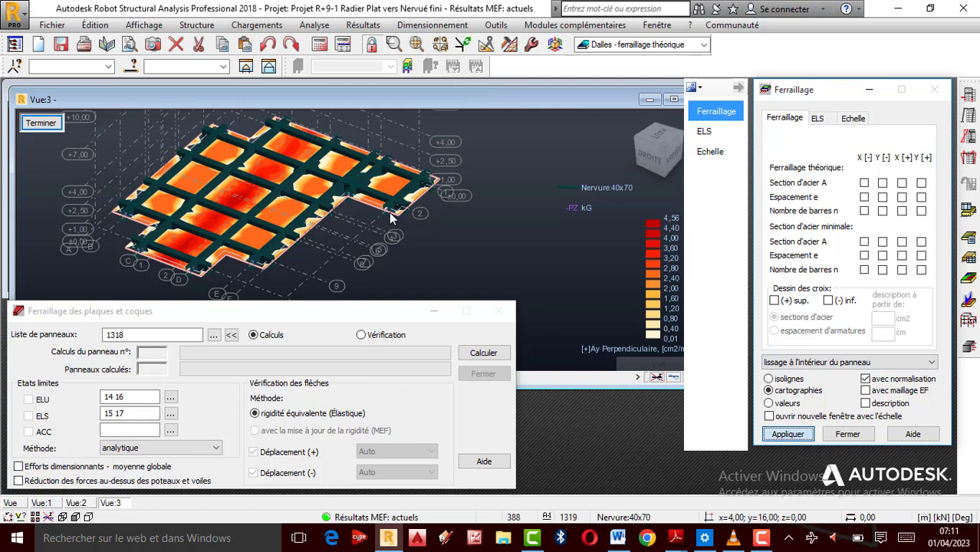
Step: Open the real reinforcement module for reinforced concrete elements (Ferraillage réel éléments BA) and dismiss its notice
{"action": "left_click", "coordinate": [425, 27]}
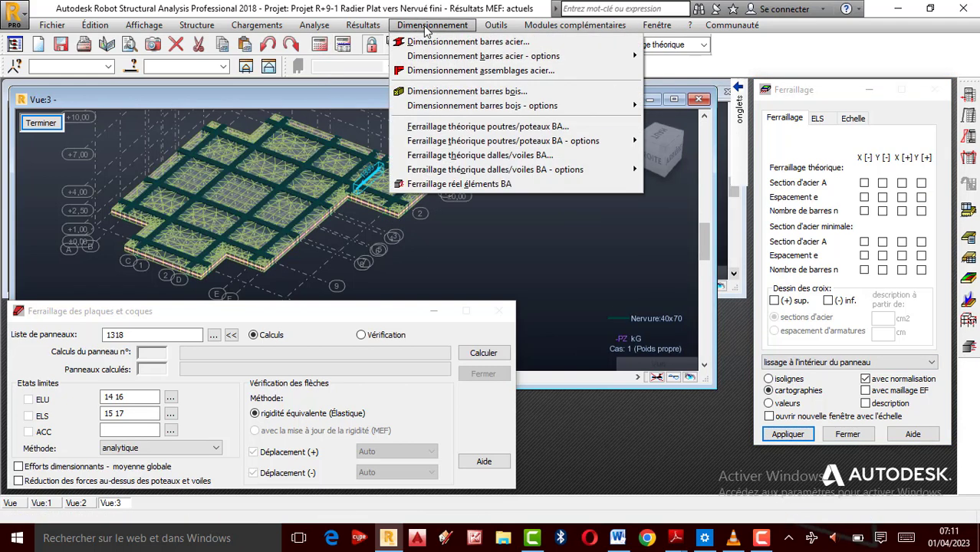
{"action": "left_click", "coordinate": [454, 185]}
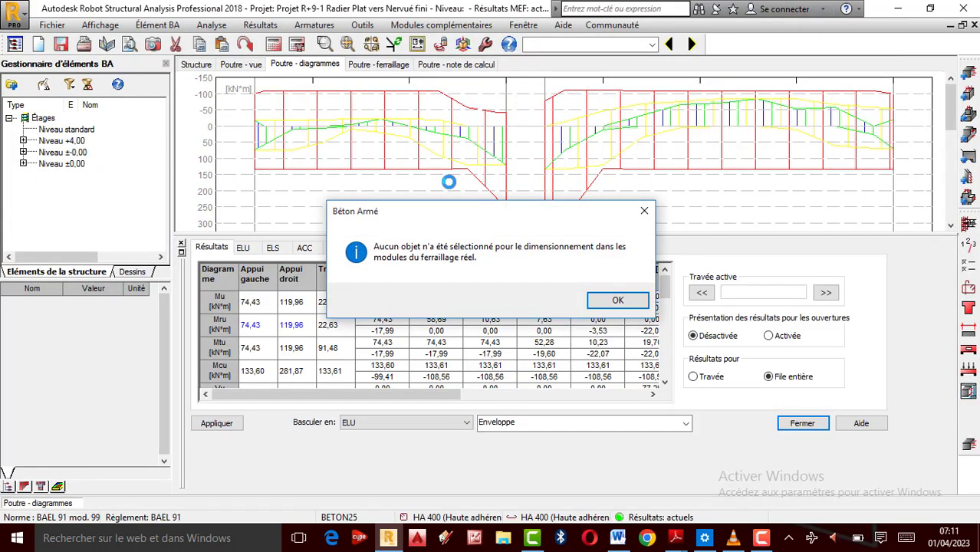
{"action": "left_click", "coordinate": [644, 212]}
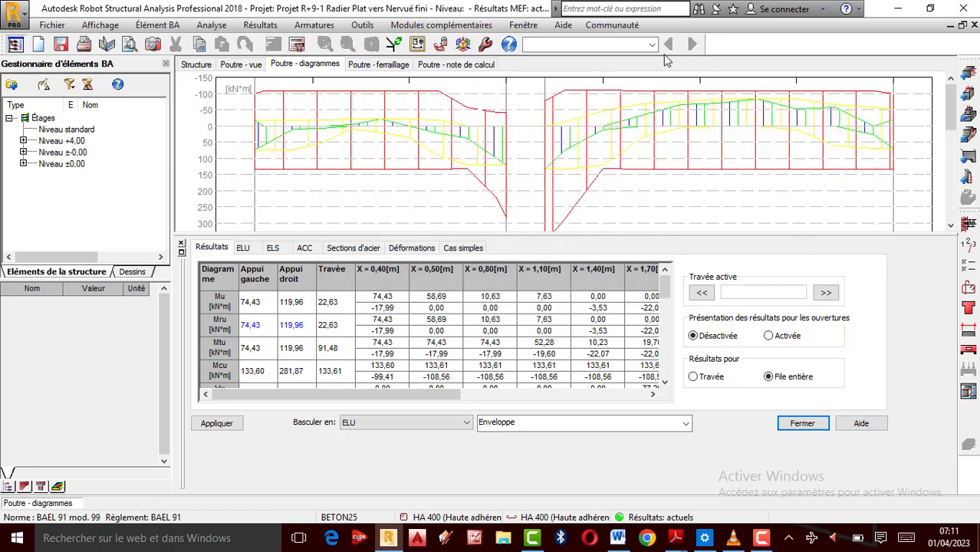
Step: Open the raft's real slab reinforcement layout (Dalles - ferraillage réel), minimising Word and dismissing the calculation status report
{"action": "left_click", "coordinate": [567, 45]}
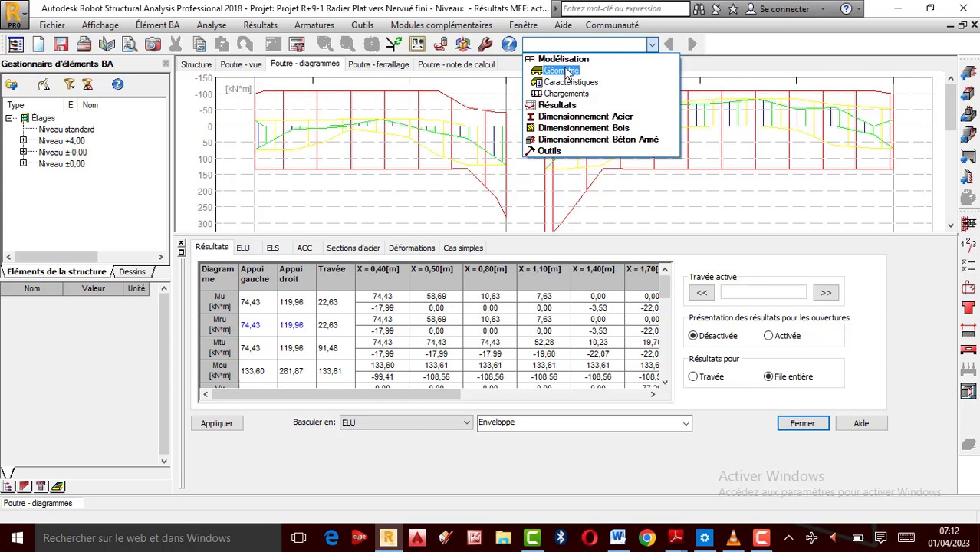
{"action": "left_click", "coordinate": [599, 138]}
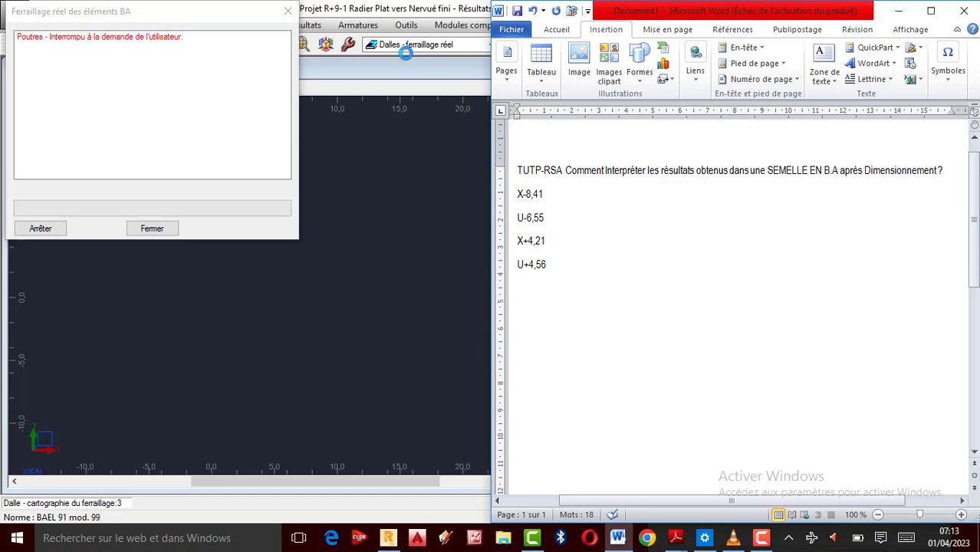
{"action": "left_click", "coordinate": [898, 11]}
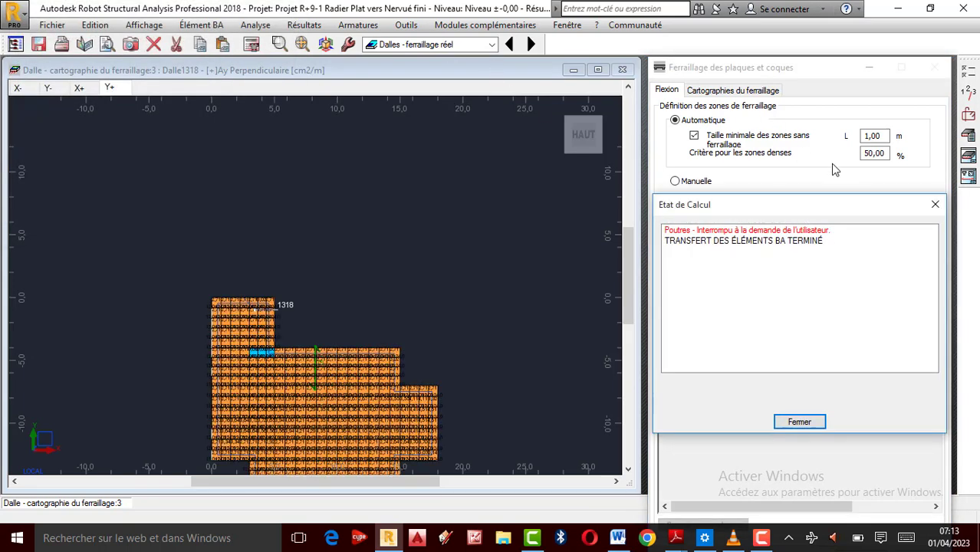
{"action": "left_click", "coordinate": [926, 207]}
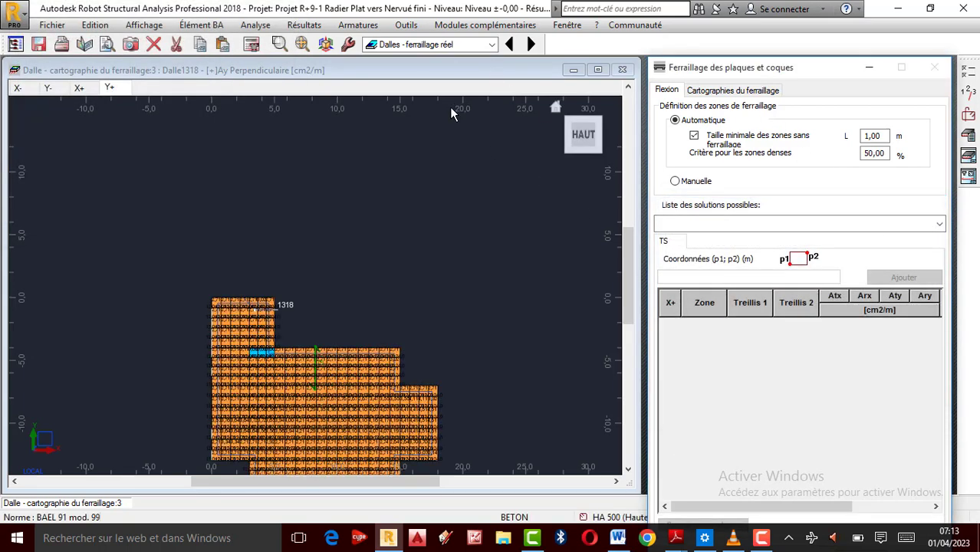
Step: Return to the Géométrie layout and open the theoretical slab and wall reinforcement module (Ferraillage théorique dalles/voiles BA) for the raft
{"action": "left_click", "coordinate": [491, 46]}
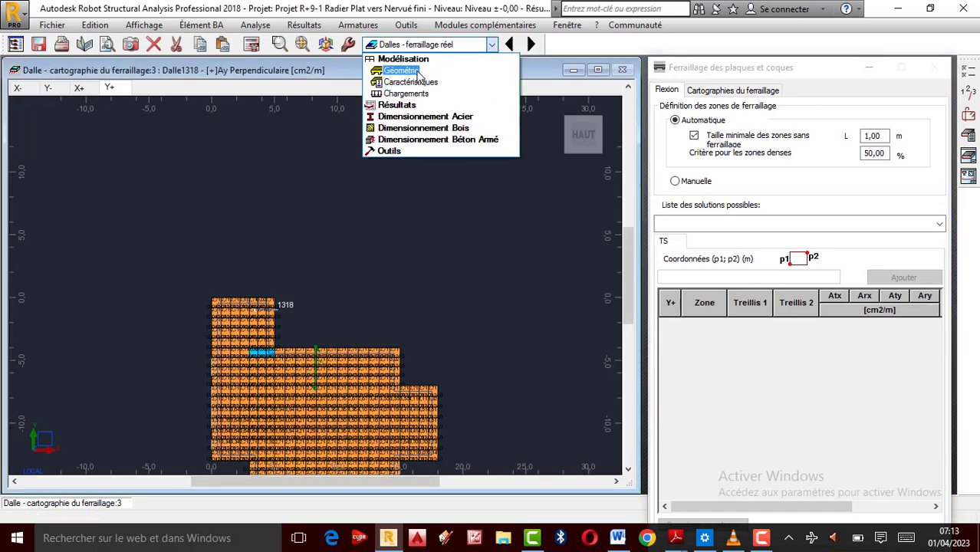
{"action": "left_click", "coordinate": [417, 71]}
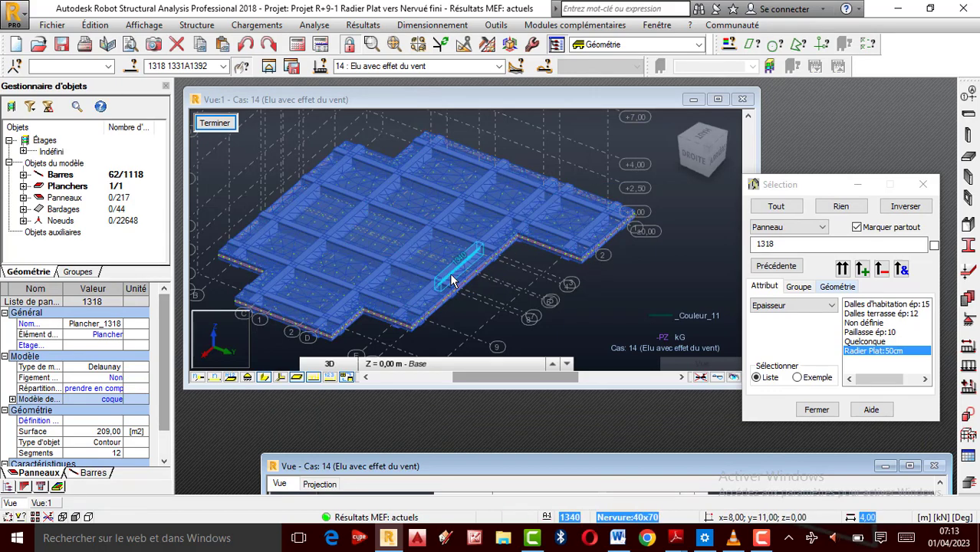
{"action": "left_click", "coordinate": [368, 25]}
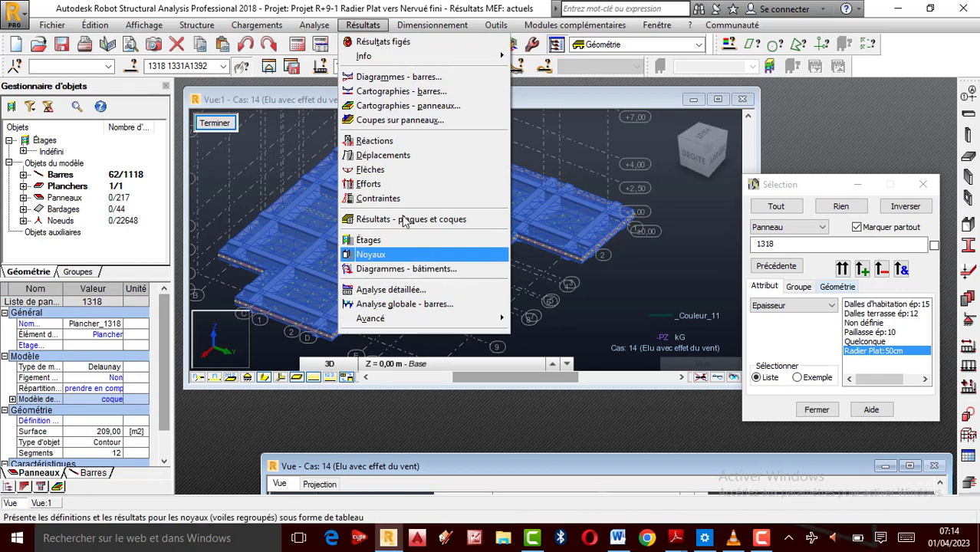
{"action": "left_click", "coordinate": [427, 27]}
{"action": "left_click", "coordinate": [425, 27]}
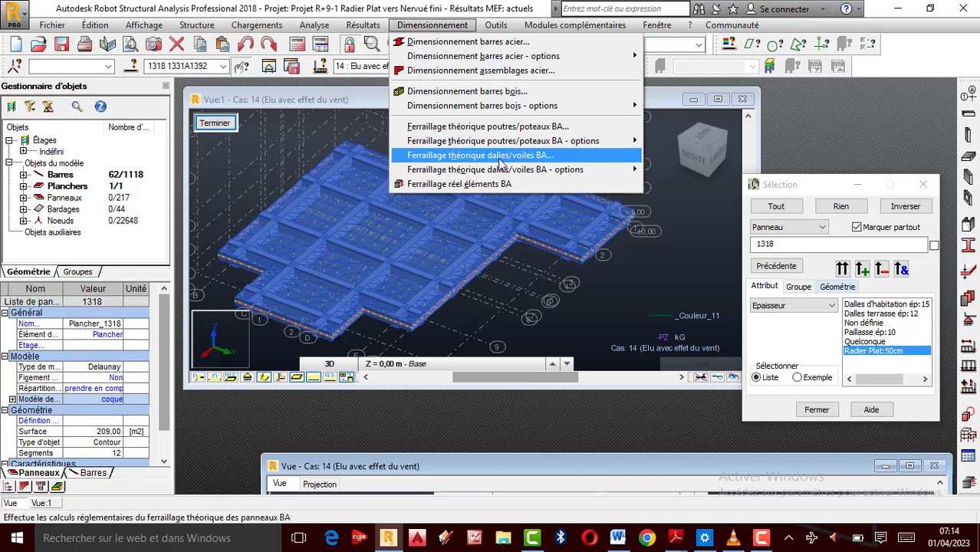
{"action": "left_click", "coordinate": [499, 155]}
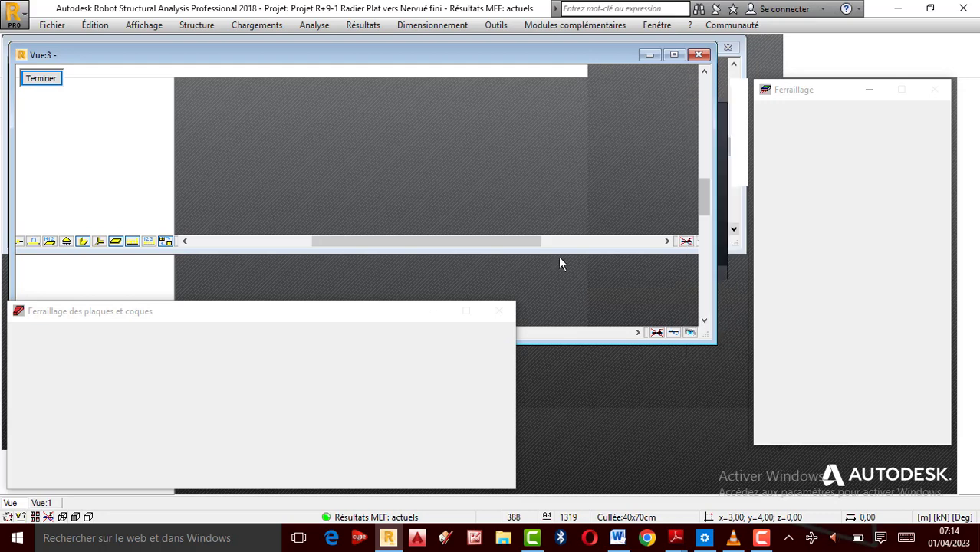
Step: Calculate the theoretical reinforcement of raft panel 1318 for ELU cases 14 16 and ELS cases 15 17
{"action": "left_click", "coordinate": [762, 537]}
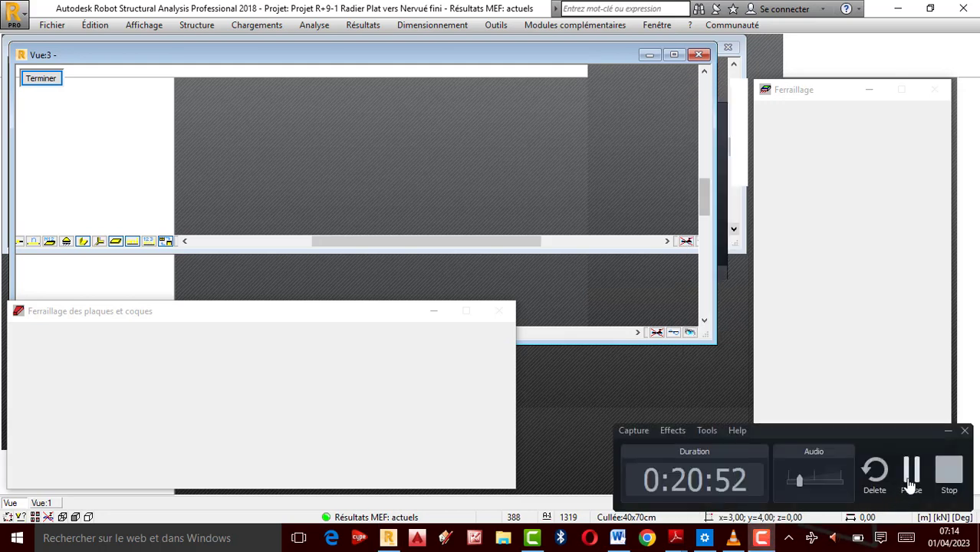
{"action": "left_click", "coordinate": [911, 484]}
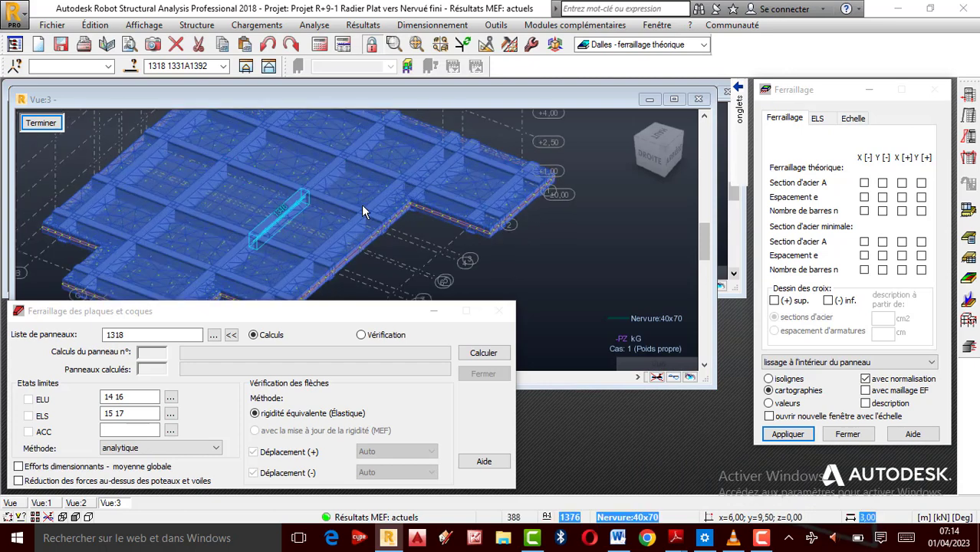
{"action": "left_click_drag", "start_coordinate": [215, 67], "coordinate": [1, 12]}
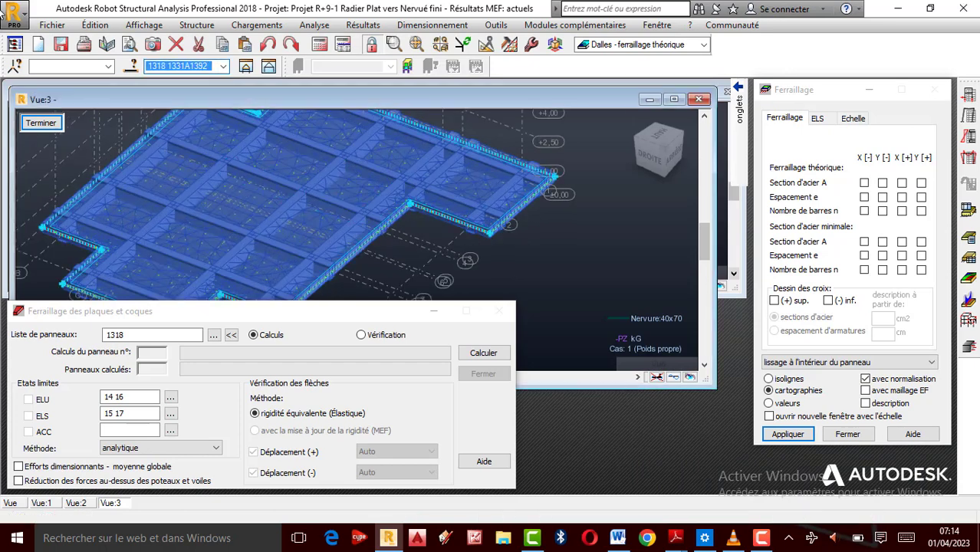
{"action": "left_click", "coordinate": [485, 355]}
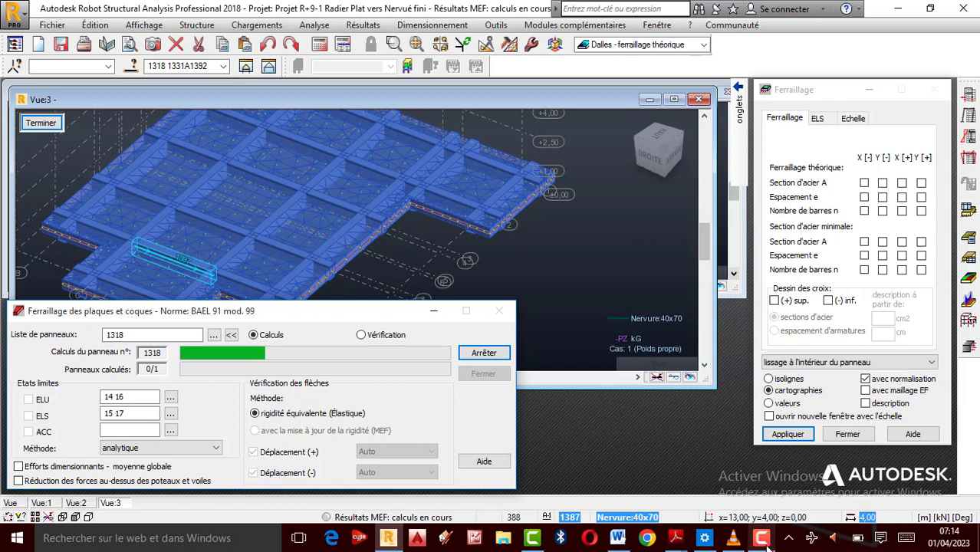
{"action": "left_click", "coordinate": [803, 540]}
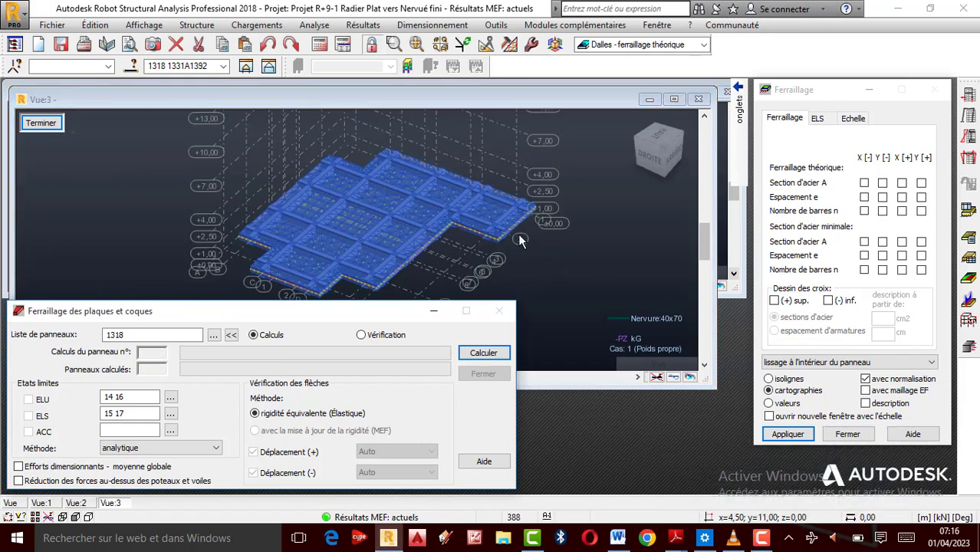
Step: Launch the real reinforcement of RC elements (Ferraillage réel éléments BA), excluding manual combinations 16 and 17 without wind effect
{"action": "scroll", "coordinate": [460, 192], "scroll_direction": "up", "scroll_amount": 3}
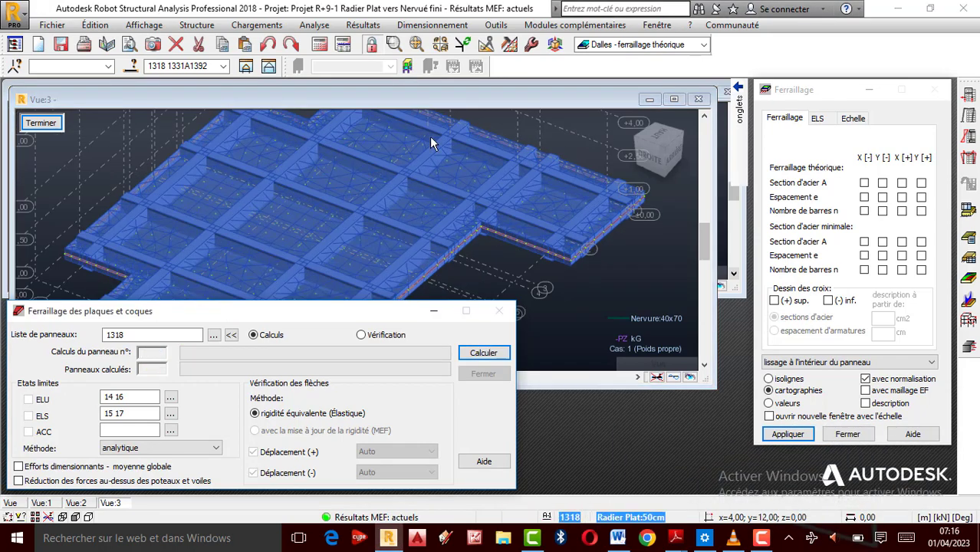
{"action": "left_click", "coordinate": [431, 25]}
{"action": "left_click", "coordinate": [459, 185]}
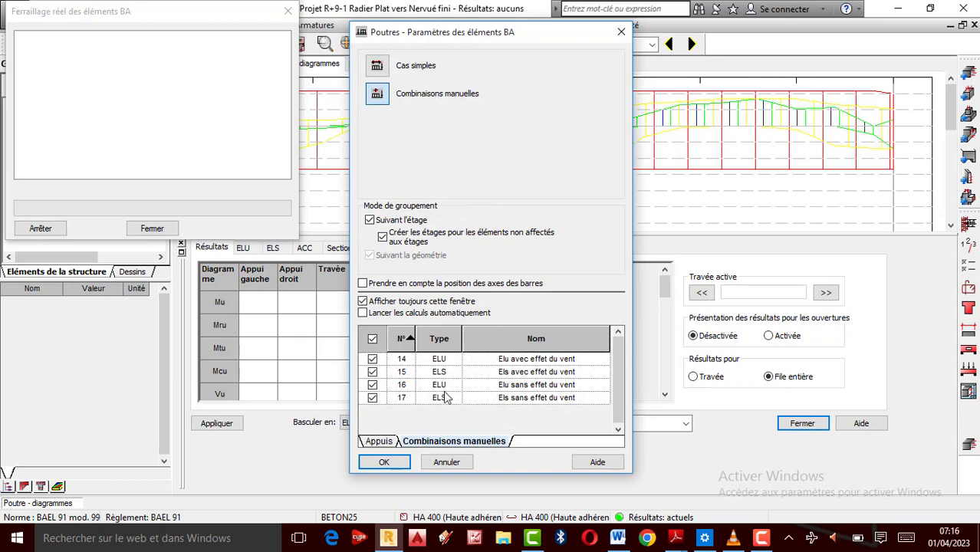
{"action": "left_click", "coordinate": [372, 384]}
{"action": "left_click", "coordinate": [372, 397]}
{"action": "left_click", "coordinate": [384, 463]}
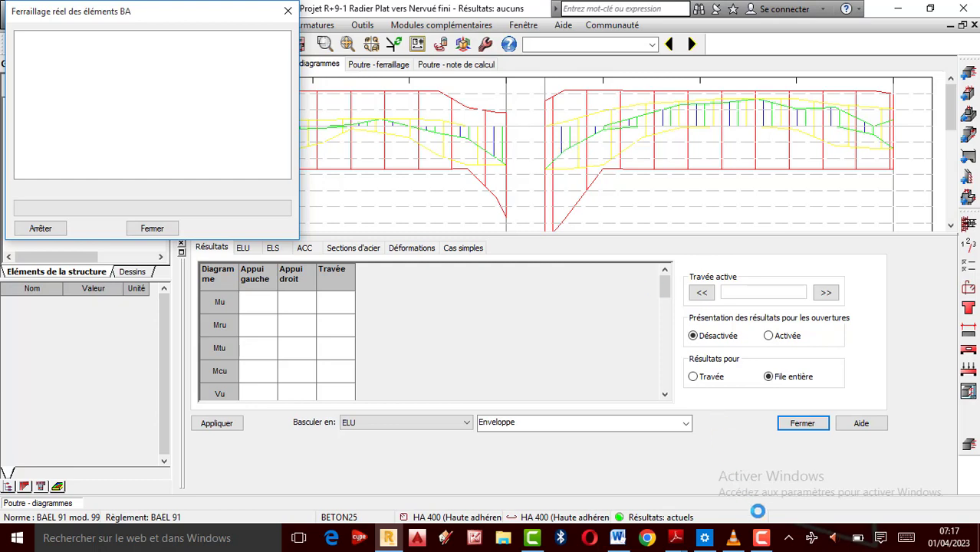
{"action": "left_click", "coordinate": [761, 538]}
{"action": "left_click", "coordinate": [926, 488]}
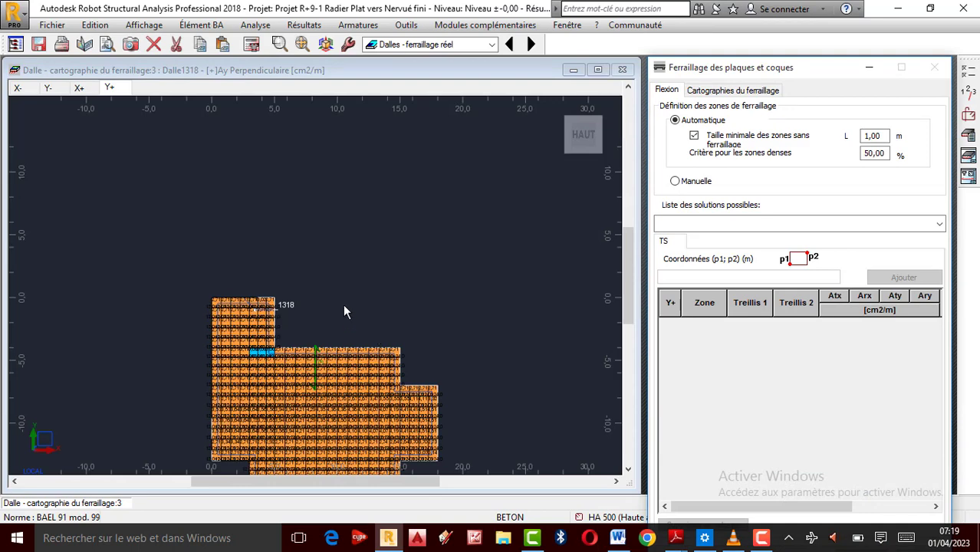
Step: Examine the Y+ reinforcement map of raft slab 1318 as a whole and up close to read its steel section values
{"action": "scroll", "coordinate": [303, 266], "scroll_direction": "down", "scroll_amount": 3}
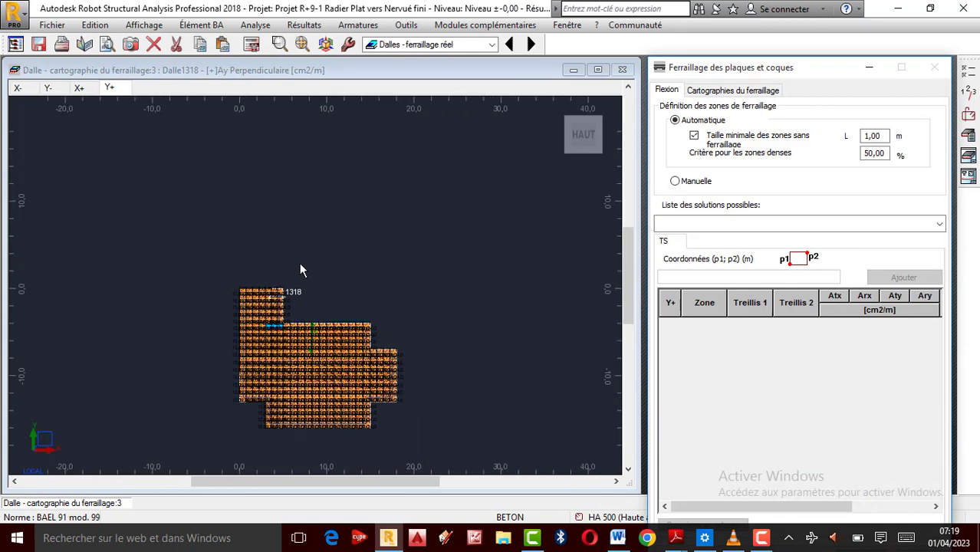
{"action": "scroll", "coordinate": [316, 375], "scroll_direction": "up", "scroll_amount": 5}
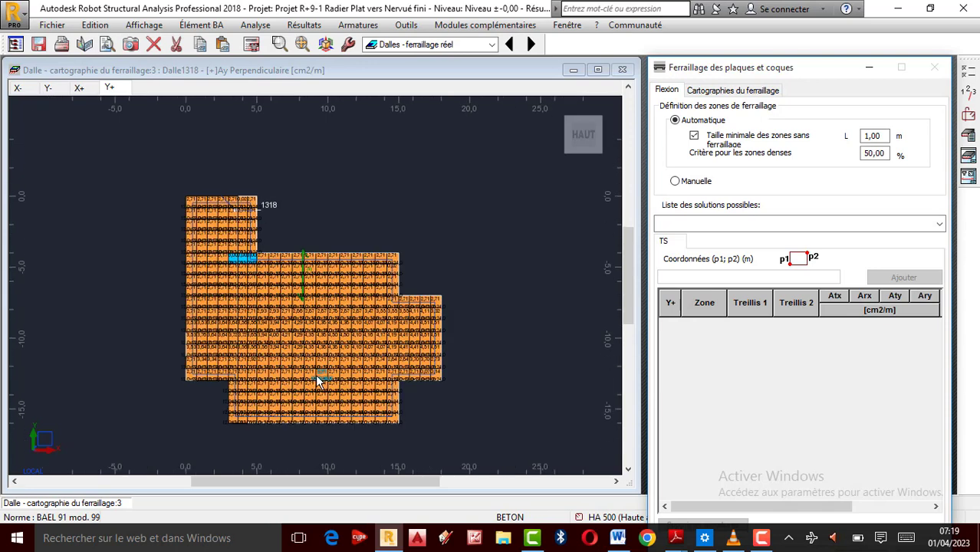
{"action": "scroll", "coordinate": [323, 301], "scroll_direction": "up", "scroll_amount": 1}
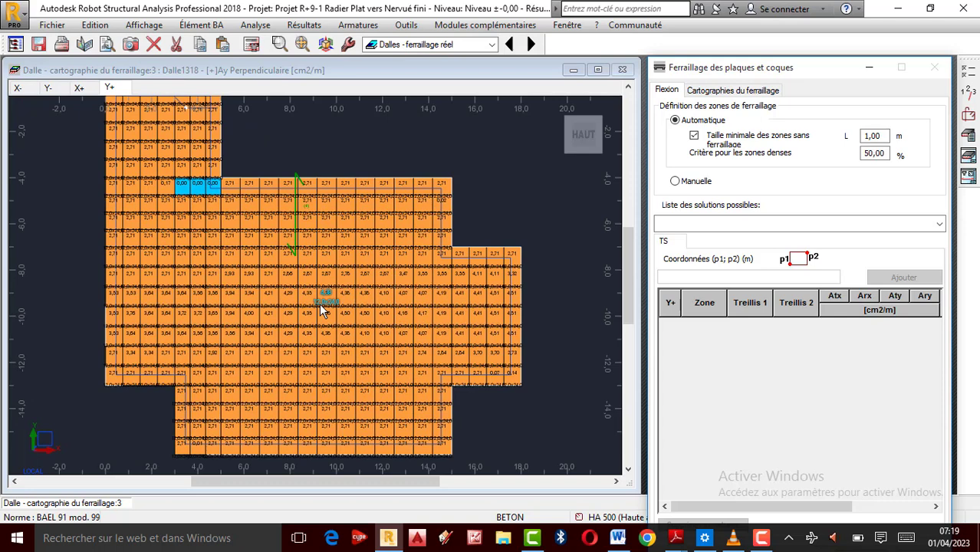
{"action": "scroll", "coordinate": [328, 263], "scroll_direction": "down", "scroll_amount": 2}
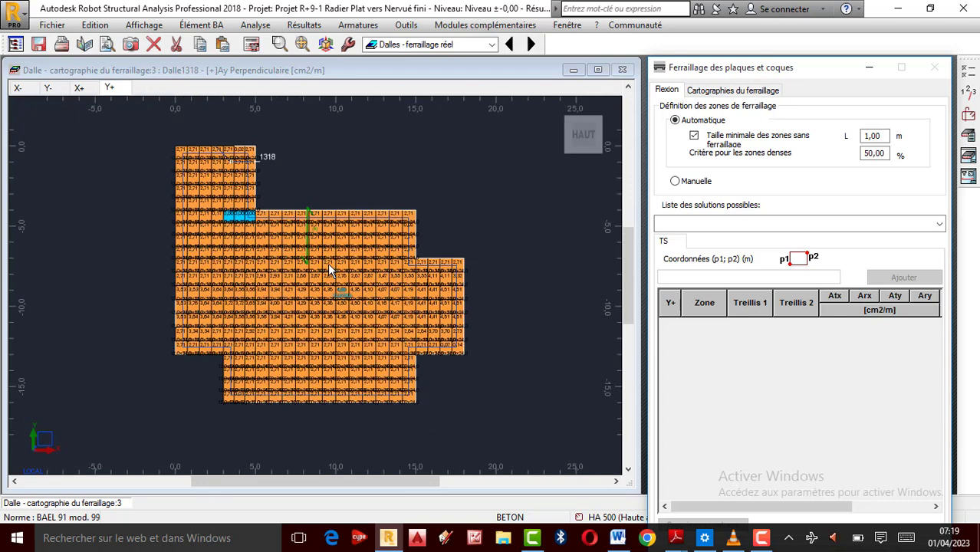
{"action": "scroll", "coordinate": [327, 265], "scroll_direction": "up", "scroll_amount": 2}
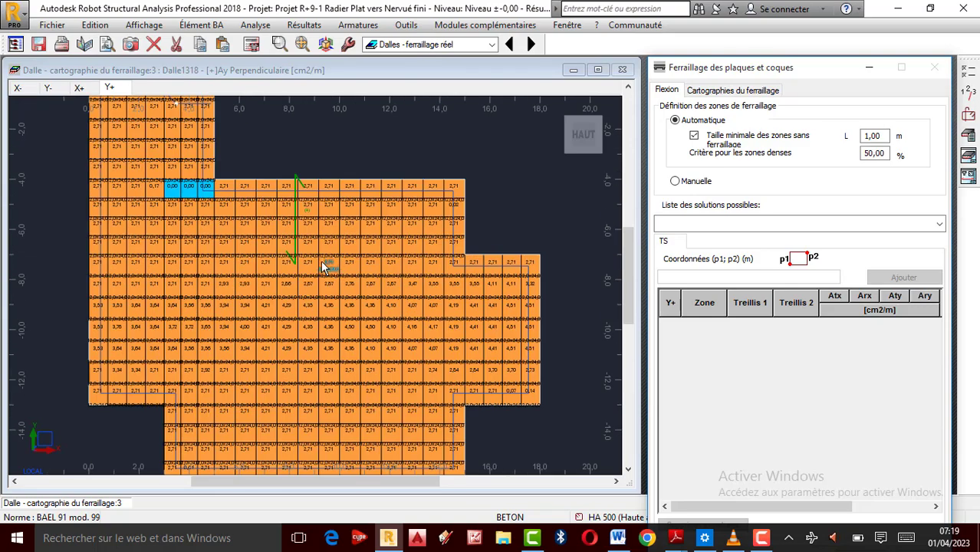
{"action": "scroll", "coordinate": [326, 264], "scroll_direction": "down", "scroll_amount": 2}
{"action": "scroll", "coordinate": [321, 263], "scroll_direction": "up", "scroll_amount": 3}
{"action": "scroll", "coordinate": [316, 250], "scroll_direction": "down", "scroll_amount": 2}
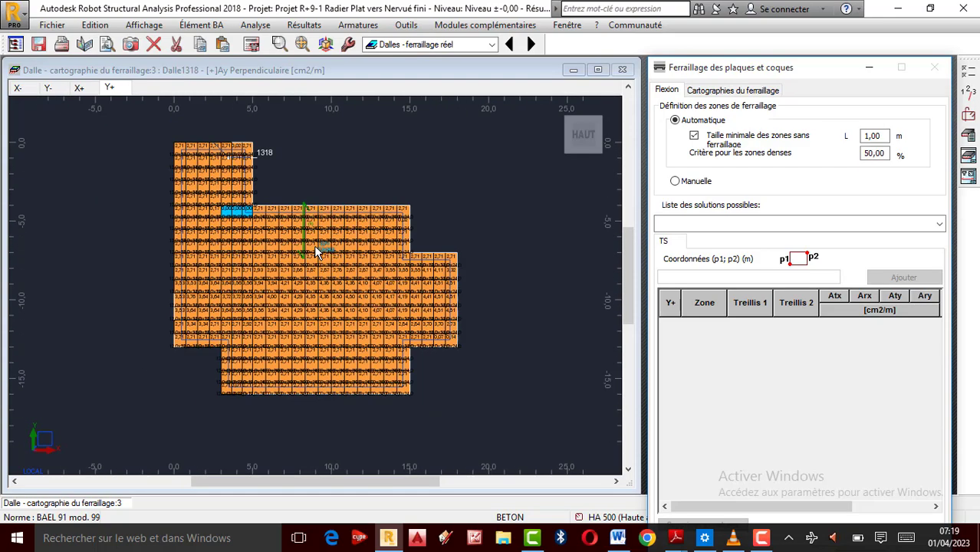
{"action": "scroll", "coordinate": [303, 222], "scroll_direction": "up", "scroll_amount": 1}
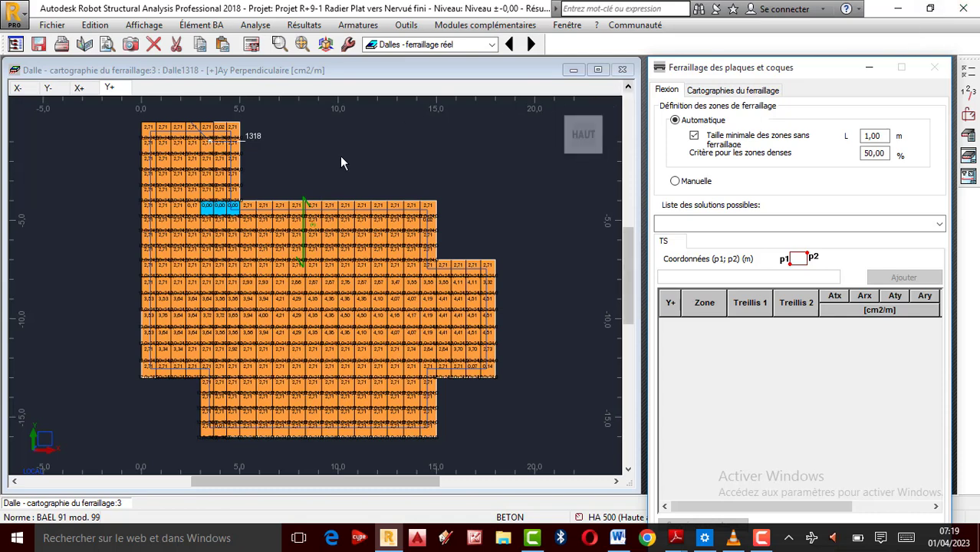
Step: Accept the storey parameters and set the slab's reinforcement mode to Barres in the reinforcement layout settings (Disposition de ferraillage)
{"action": "left_click", "coordinate": [971, 96]}
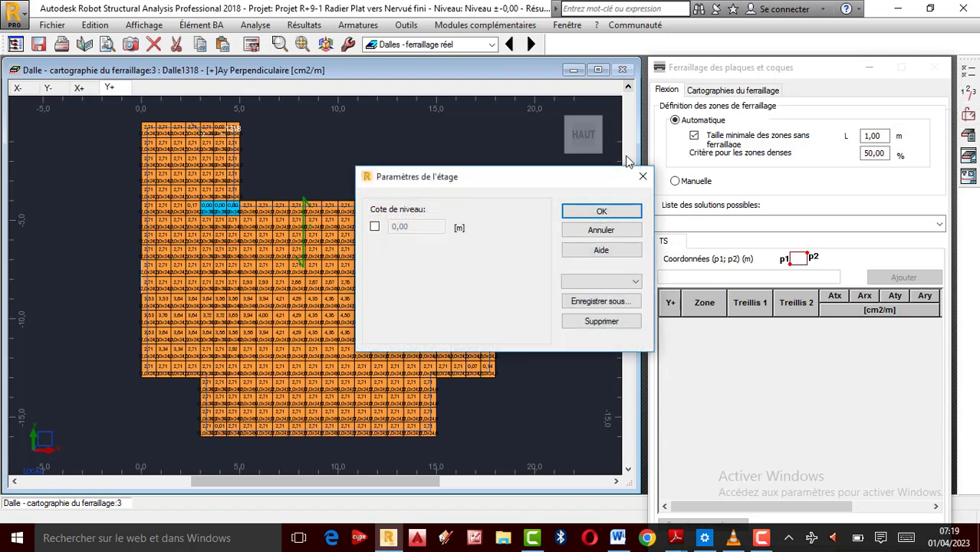
{"action": "left_click", "coordinate": [597, 212]}
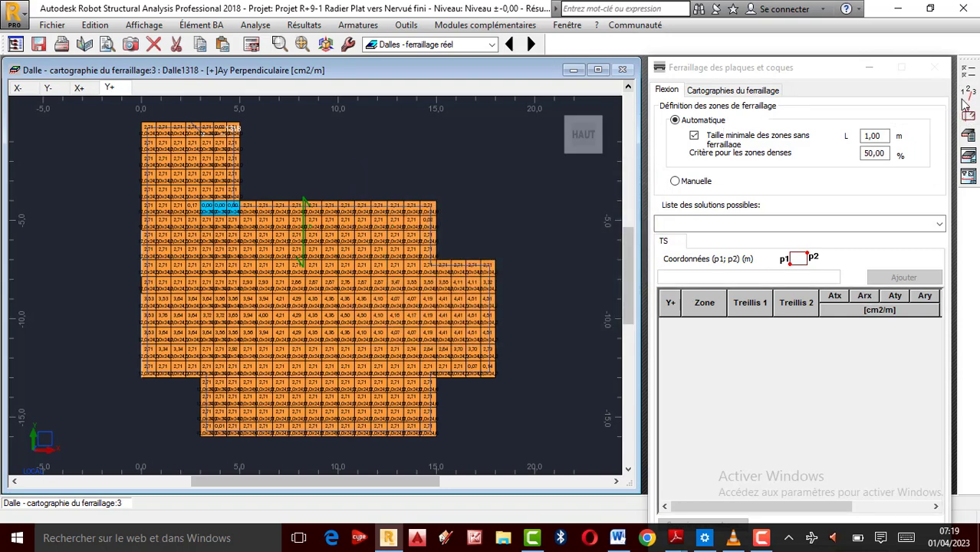
{"action": "left_click", "coordinate": [969, 114]}
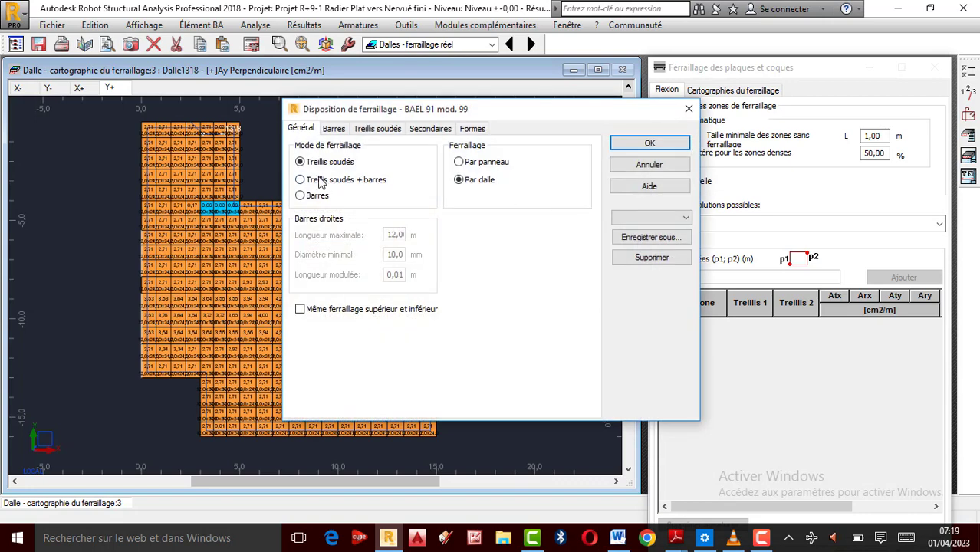
{"action": "left_click", "coordinate": [315, 195]}
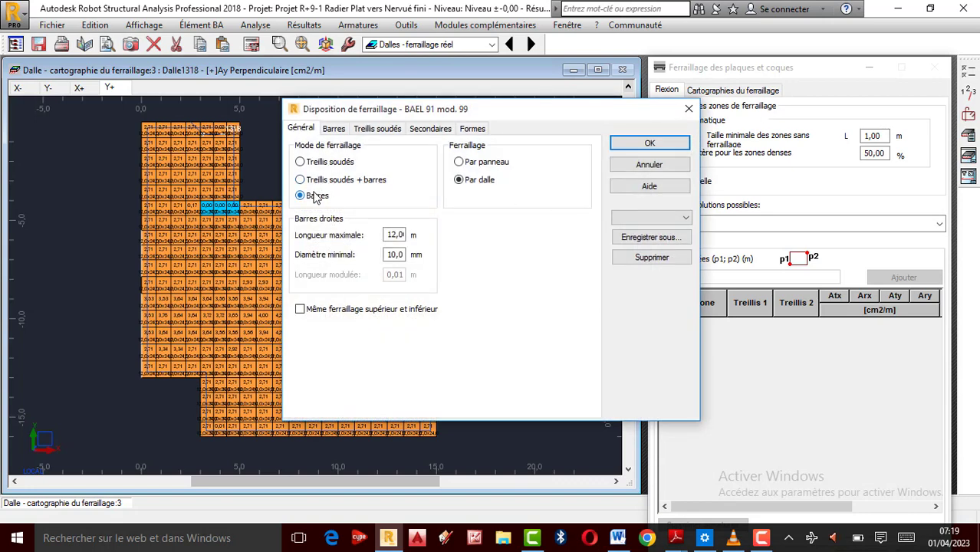
Step: Keep the lower reinforcement's X-direction bar diameter on Auto in the layout's bar settings
{"action": "left_click", "coordinate": [334, 129]}
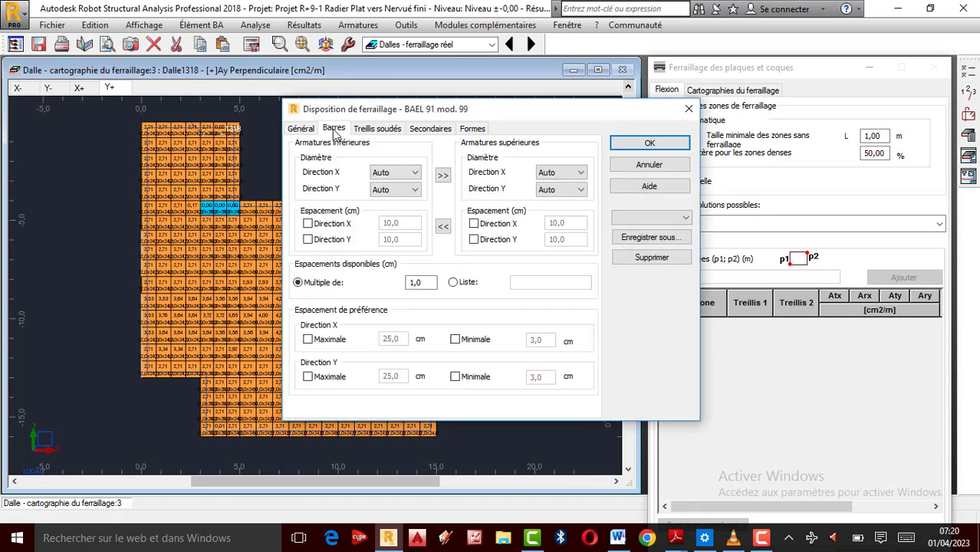
{"action": "left_click", "coordinate": [412, 176]}
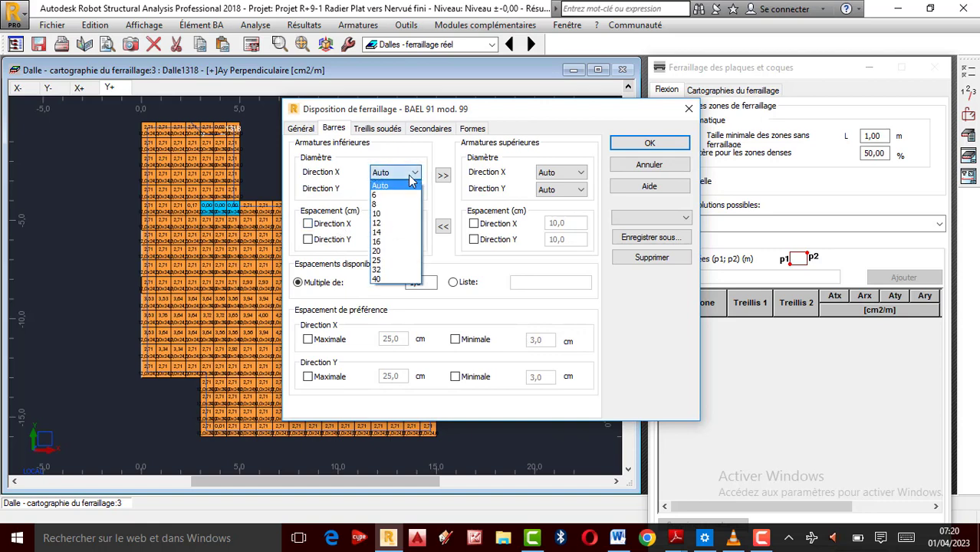
{"action": "left_click", "coordinate": [380, 186]}
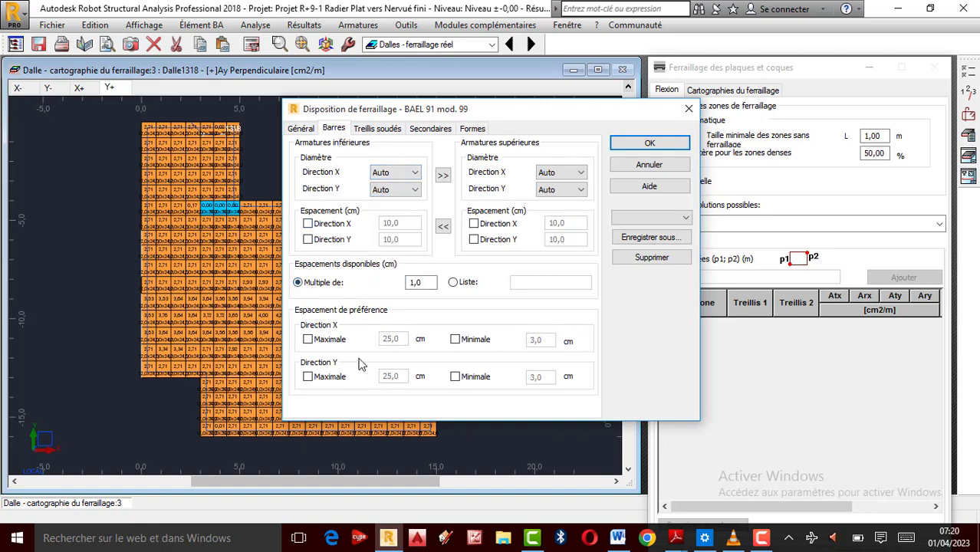
Step: Turn off Crochets seulement si nécessaire for the Barre principale shape and accept the reinforcement layout
{"action": "left_click", "coordinate": [378, 129]}
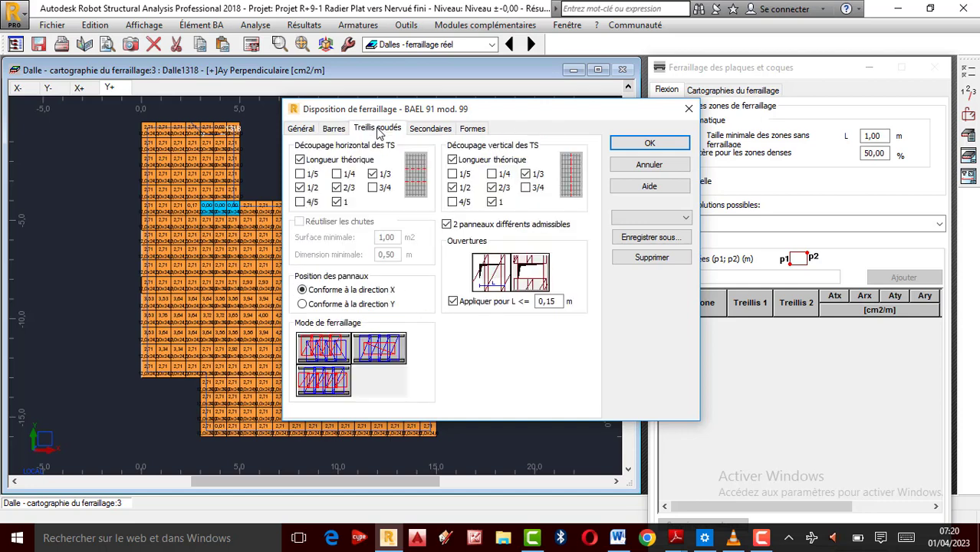
{"action": "left_click", "coordinate": [427, 129]}
{"action": "left_click", "coordinate": [472, 129]}
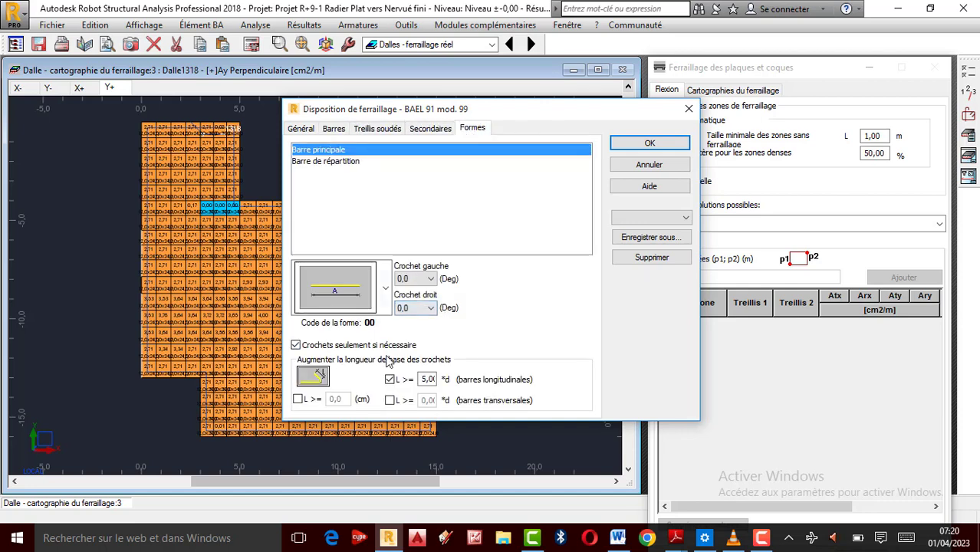
{"action": "left_click", "coordinate": [296, 345]}
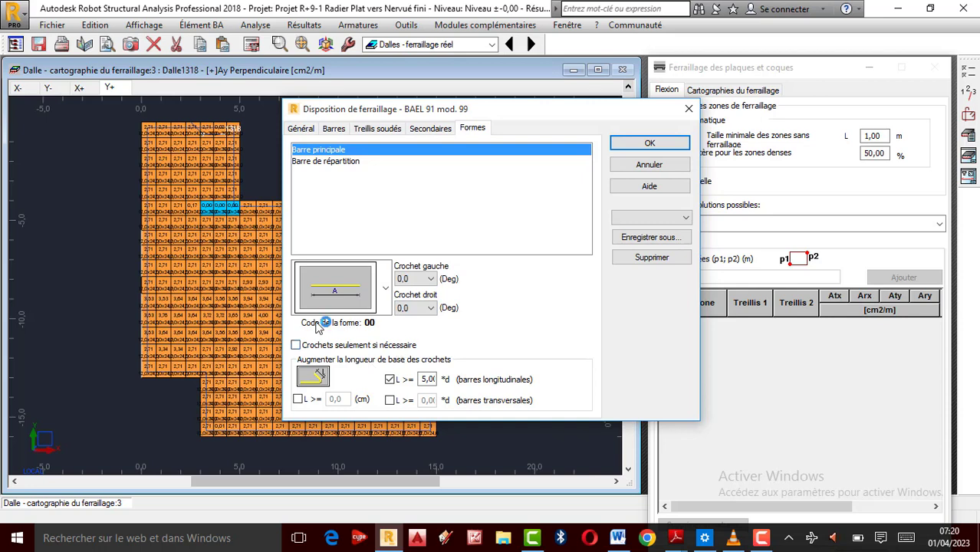
{"action": "left_click", "coordinate": [427, 280]}
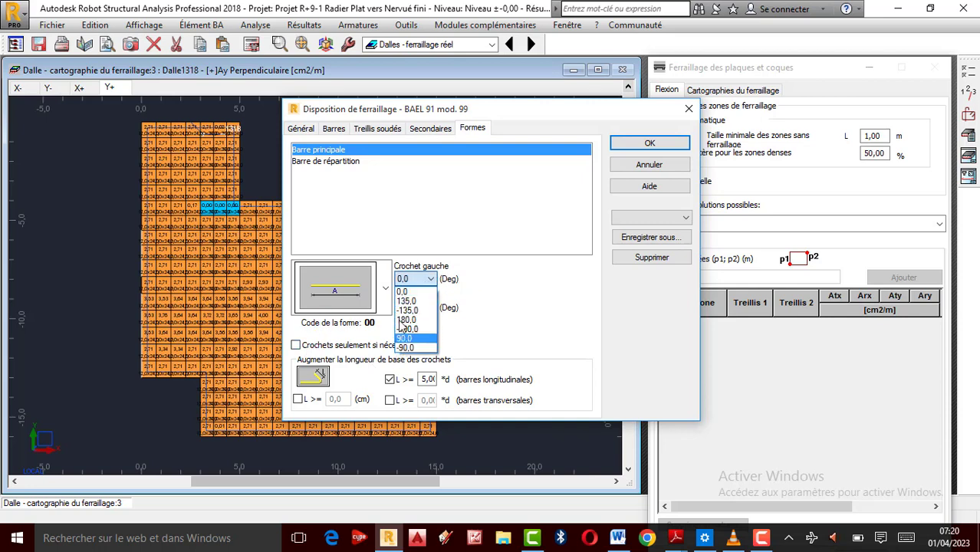
{"action": "left_click", "coordinate": [298, 346]}
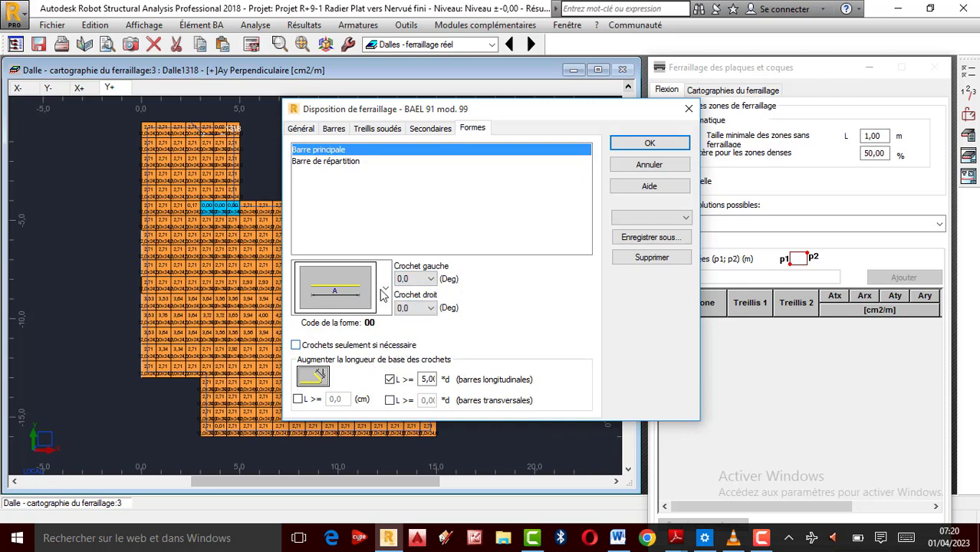
{"action": "left_click", "coordinate": [651, 146]}
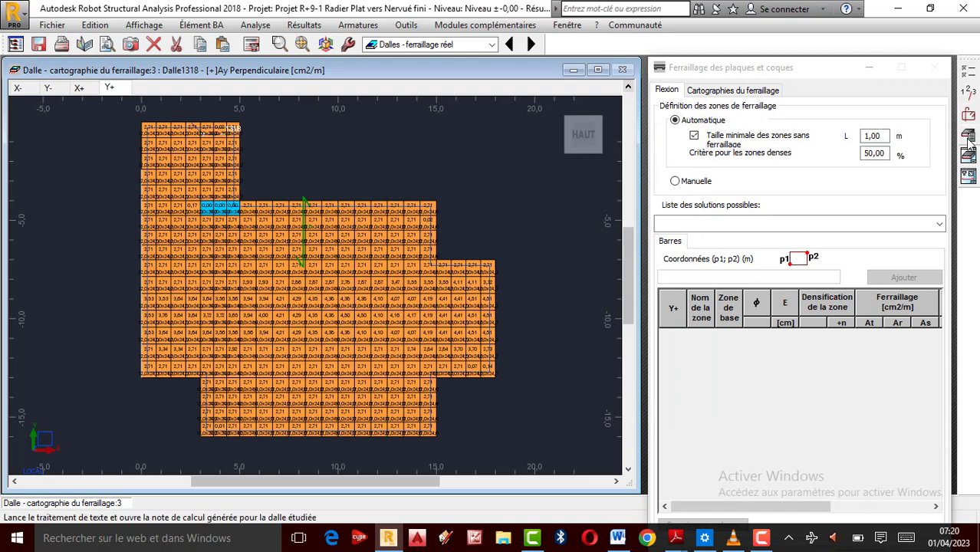
Step: In the drawing parameters (Paramètres du dessin), enable number and diameter, length, spacing and longitudinal reinforcement in section for the bar descriptions
{"action": "left_click", "coordinate": [260, 26]}
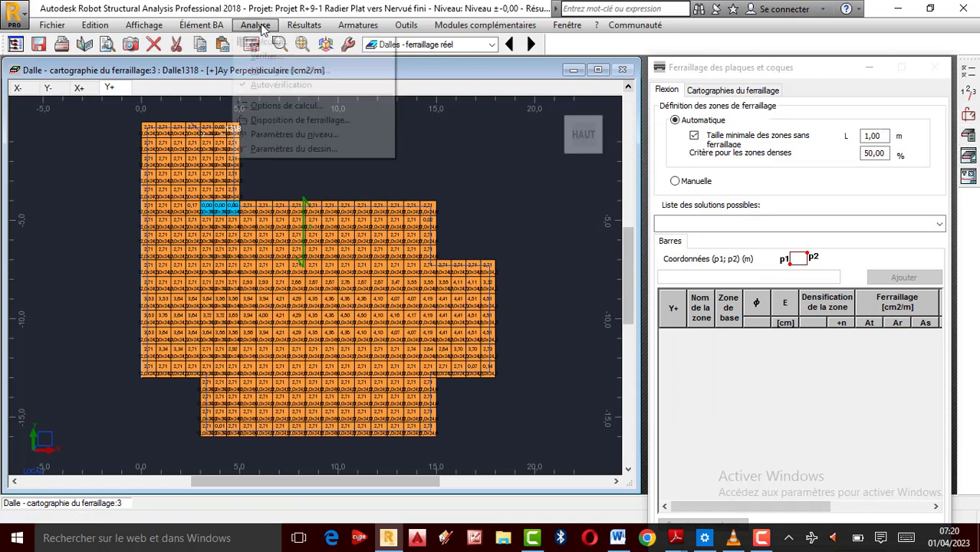
{"action": "left_click", "coordinate": [272, 149]}
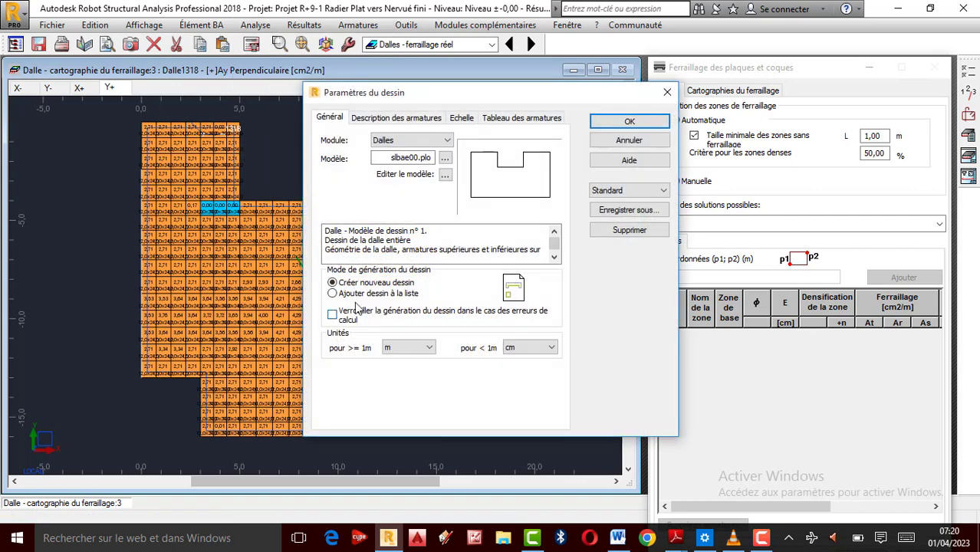
{"action": "left_click", "coordinate": [391, 120]}
{"action": "left_click", "coordinate": [352, 175]}
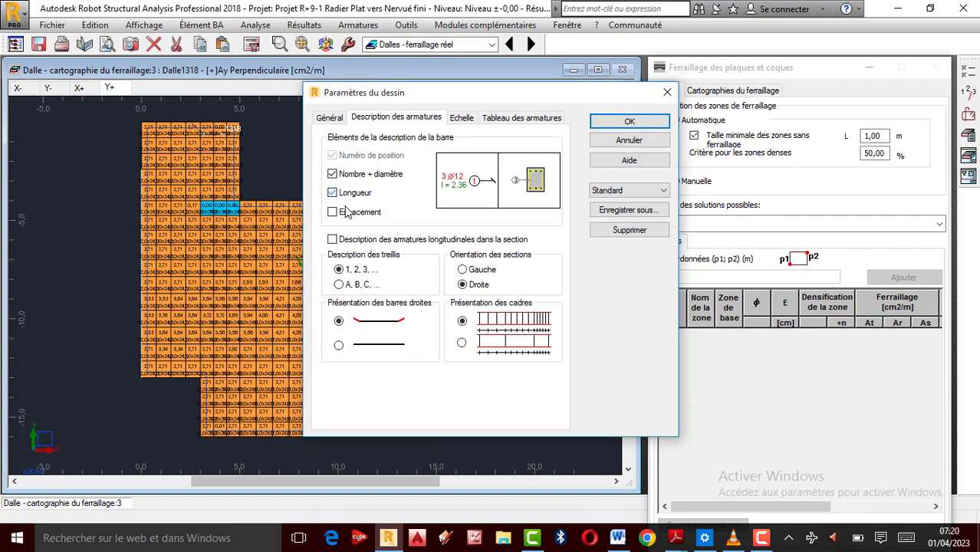
{"action": "left_click", "coordinate": [351, 192]}
{"action": "left_click", "coordinate": [349, 212]}
{"action": "left_click", "coordinate": [349, 240]}
Step: Include Nombre de pièces and Type d'acier in the drawing's reinforcement table and accept the drawing parameters
{"action": "left_click", "coordinate": [522, 118]}
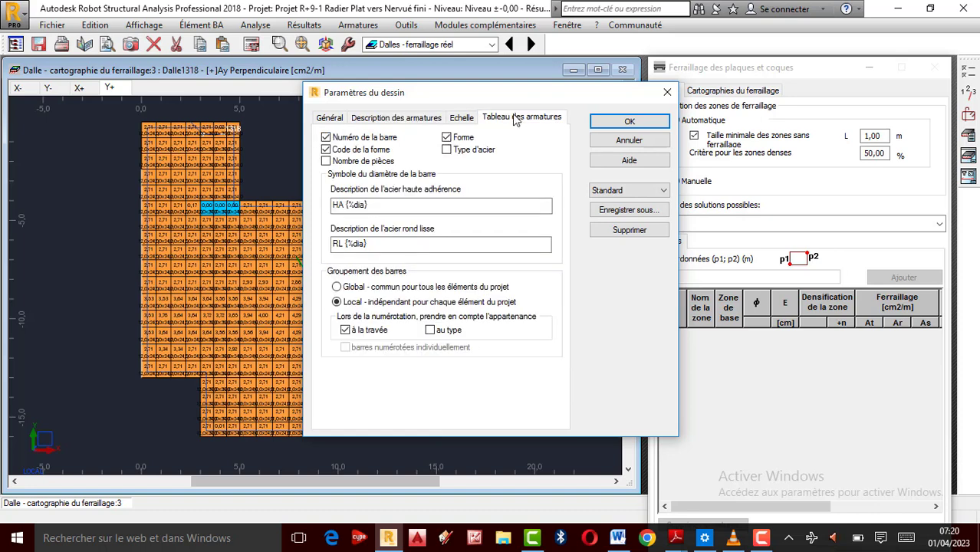
{"action": "left_click", "coordinate": [335, 163]}
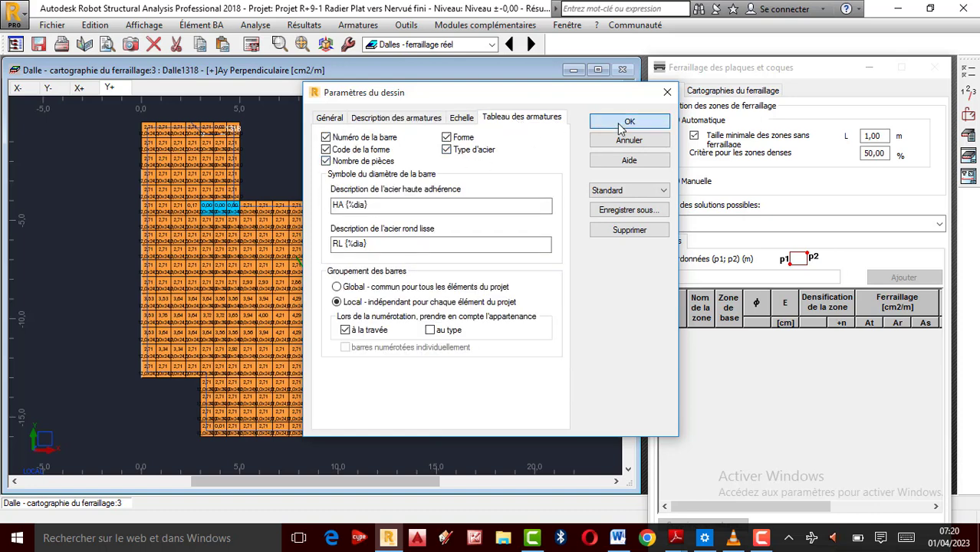
{"action": "left_click", "coordinate": [629, 121]}
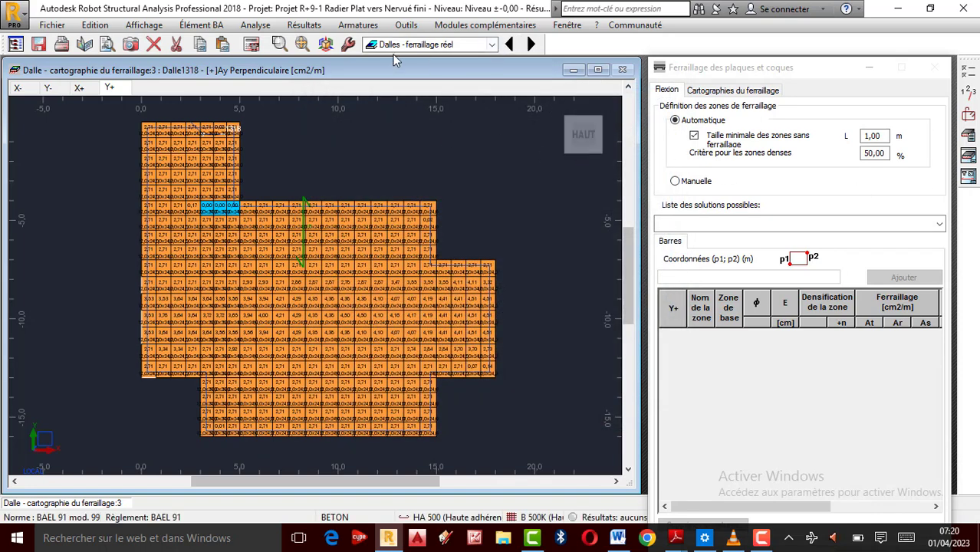
Step: Calculate slab 1318's real reinforcement without generating drawings, and display its X- reinforcement map and zone values
{"action": "left_click", "coordinate": [252, 44]}
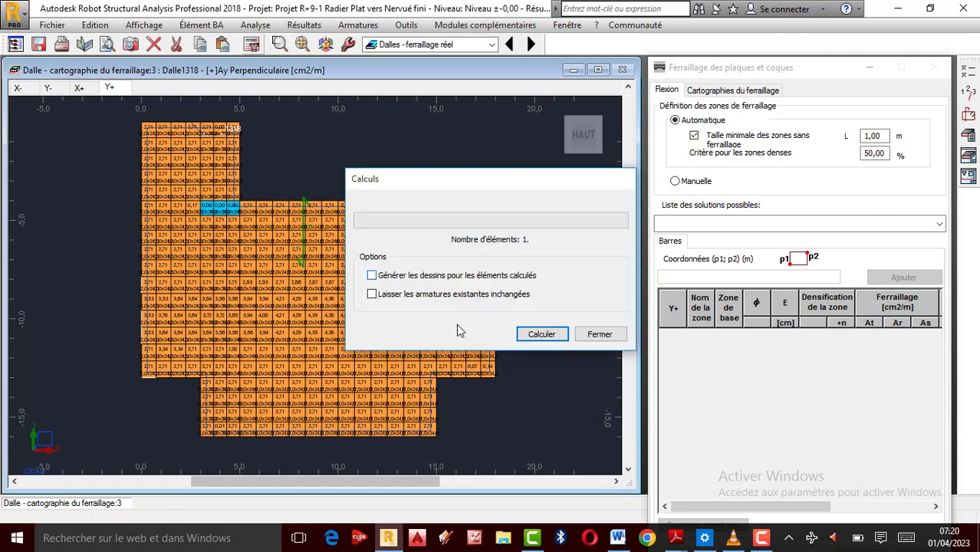
{"action": "left_click", "coordinate": [541, 335]}
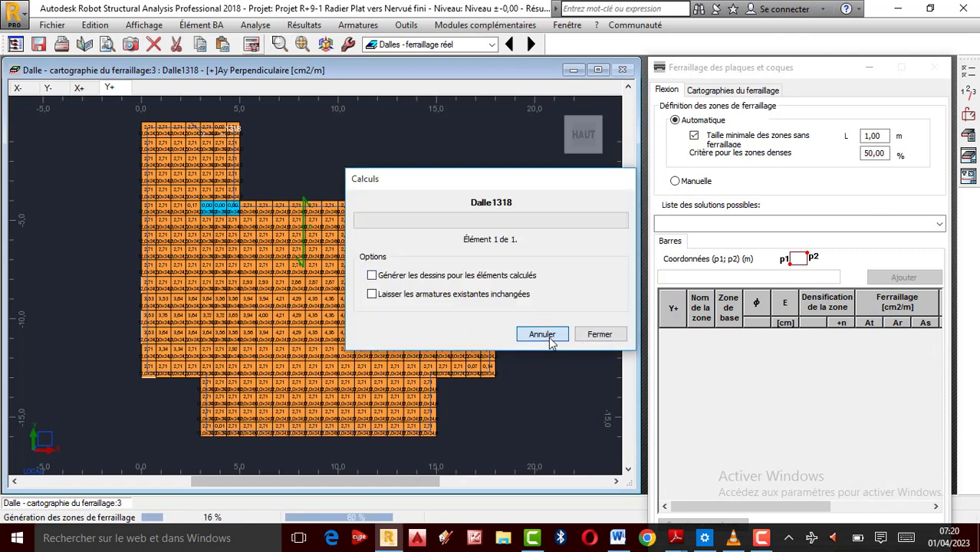
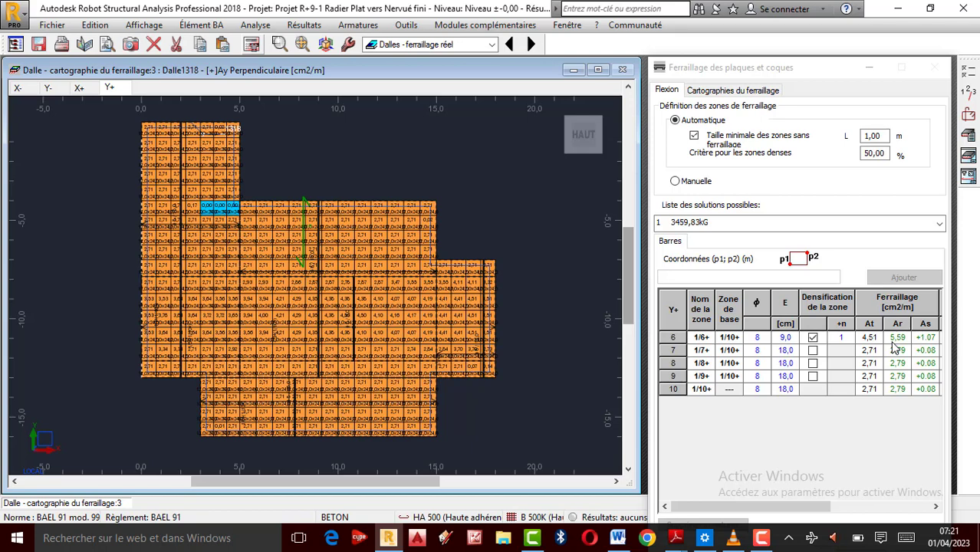
{"action": "left_click", "coordinate": [27, 92]}
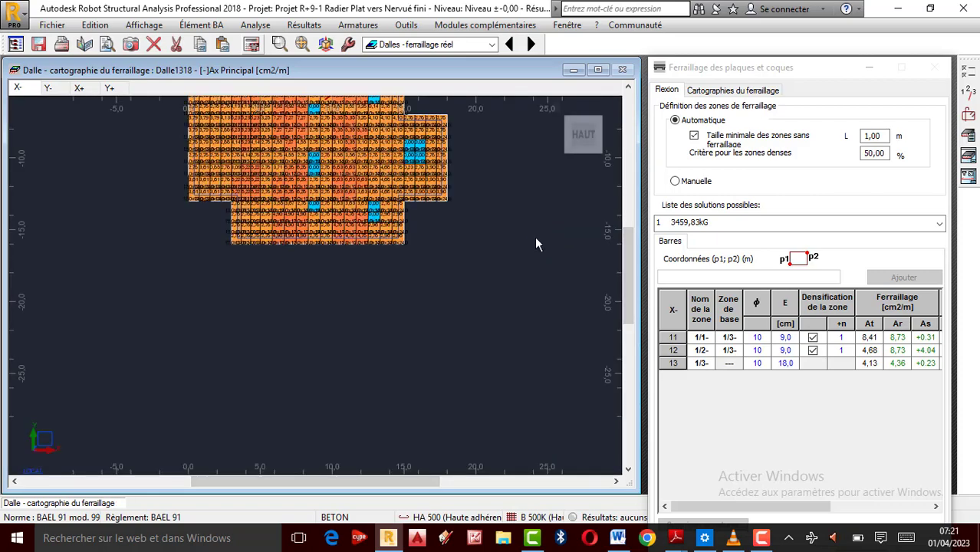
{"action": "scroll", "coordinate": [362, 281], "scroll_direction": "up", "scroll_amount": 4}
{"action": "scroll", "coordinate": [323, 241], "scroll_direction": "down", "scroll_amount": 4}
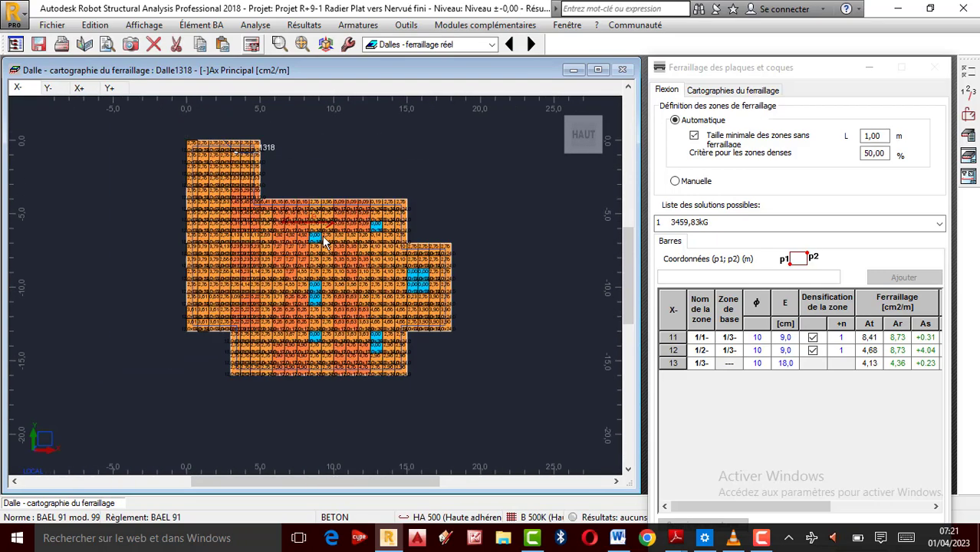
{"action": "scroll", "coordinate": [324, 241], "scroll_direction": "up", "scroll_amount": 3}
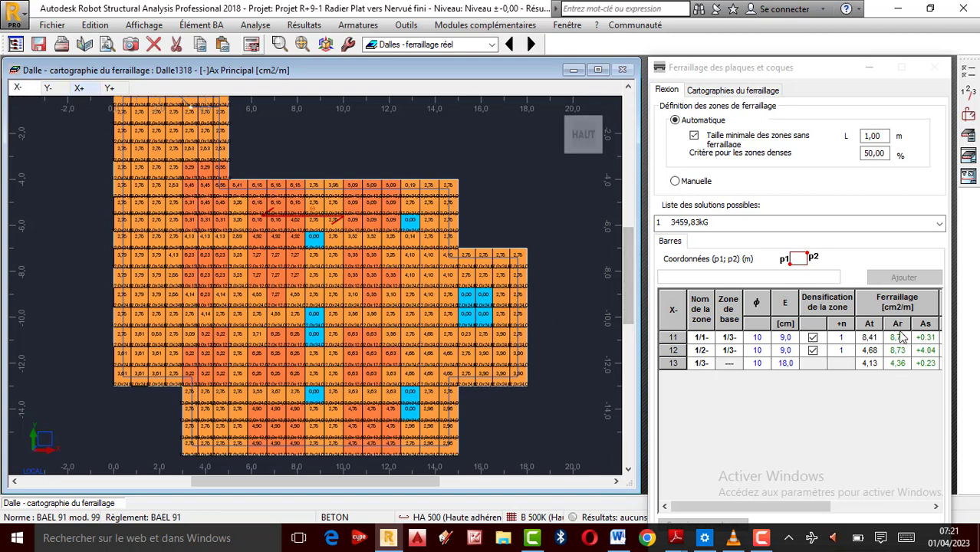
Step: Switch to the Word notes and add the real steel section 8,73 after a tab on the X- line
{"action": "left_click", "coordinate": [618, 539]}
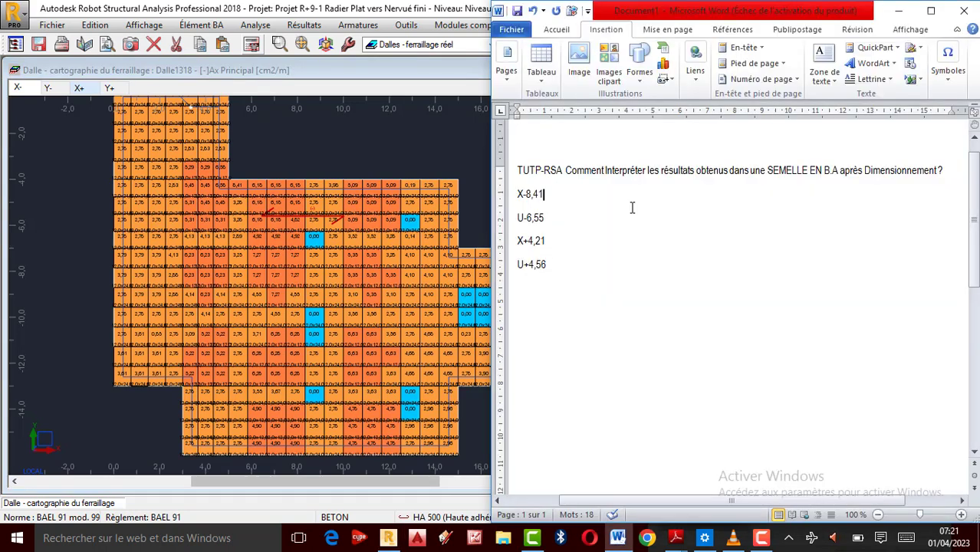
{"action": "left_click", "coordinate": [552, 193]}
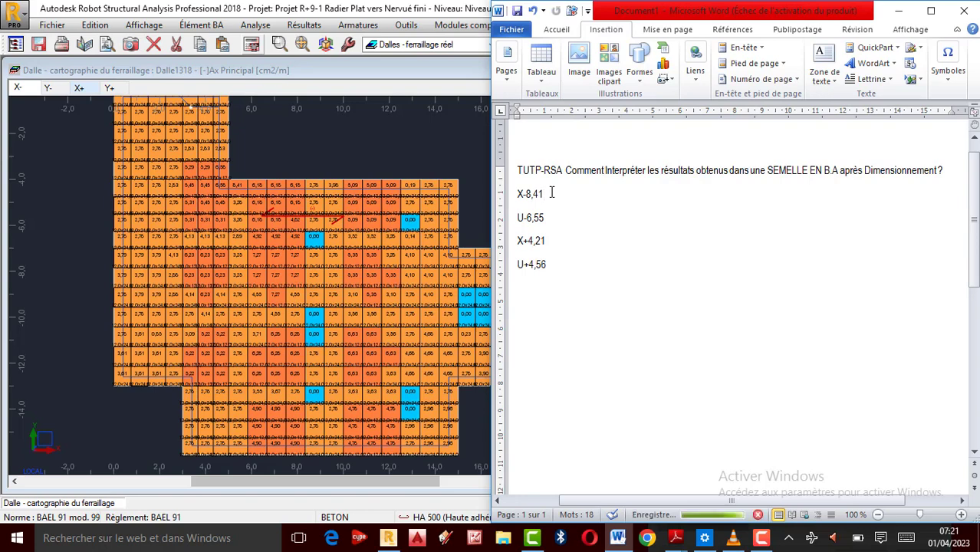
{"action": "key", "text": "Tab"}
{"action": "type", "text": "8"}
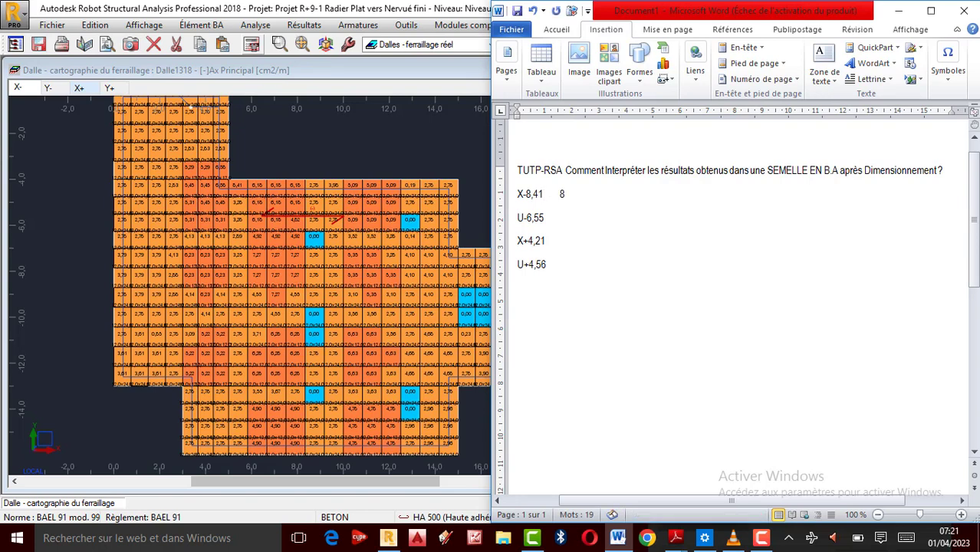
{"action": "type", "text": ",73"}
Step: Insert the label "Acier theorique" after the value 8,41 on the X- line
{"action": "left_click", "coordinate": [546, 195]}
{"action": "key", "text": "Delete"}
{"action": "type", "text": "Acier t"}
{"action": "key", "text": "BackSpace"}
{"action": "type", "text": "theriq"}
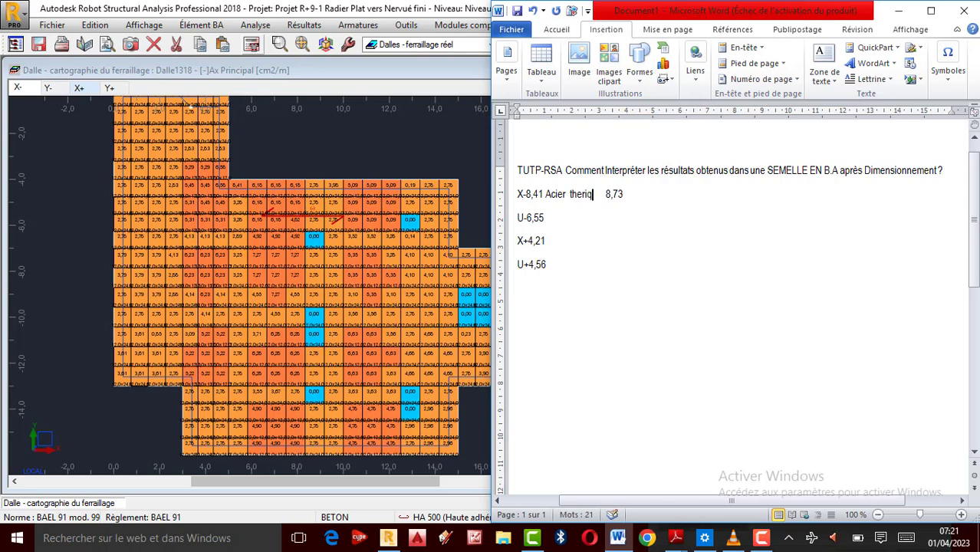
{"action": "key", "text": "BackSpace"}
{"action": "key", "text": "BackSpace"}
{"action": "key", "text": "BackSpace"}
{"action": "type", "text": "oriqu"}
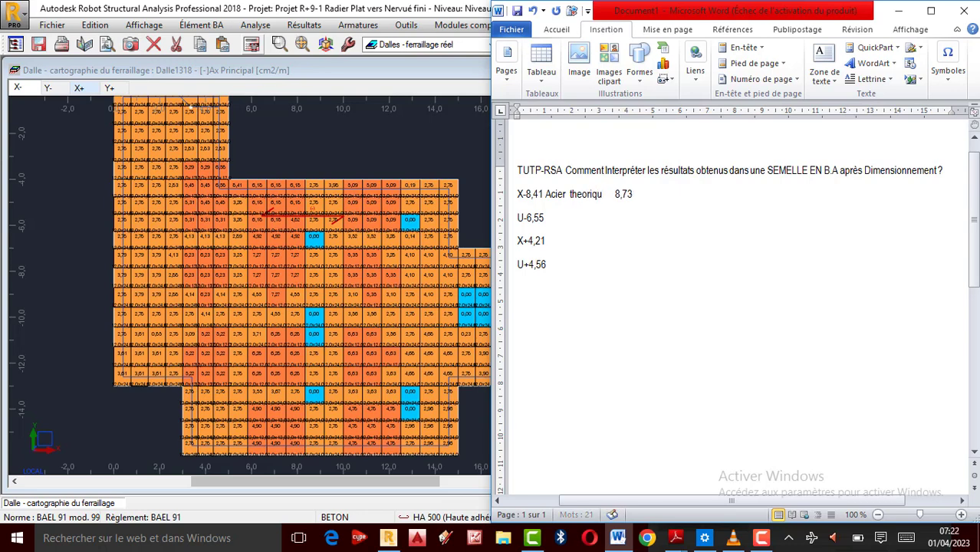
{"action": "type", "text": "e"}
Step: Label the value 8,73 as "Acier Réelle" on the X- line, using the spelling suggestion for the accent
{"action": "left_click", "coordinate": [644, 197]}
{"action": "type", "text": "Acier r"}
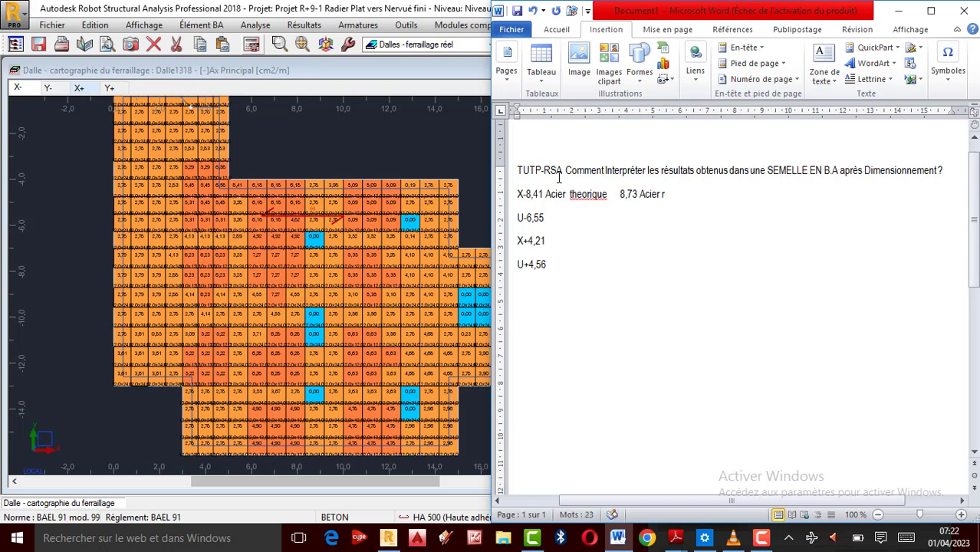
{"action": "key", "text": "BackSpace"}
{"action": "type", "text": "Reelle"}
{"action": "right_click", "coordinate": [675, 195]}
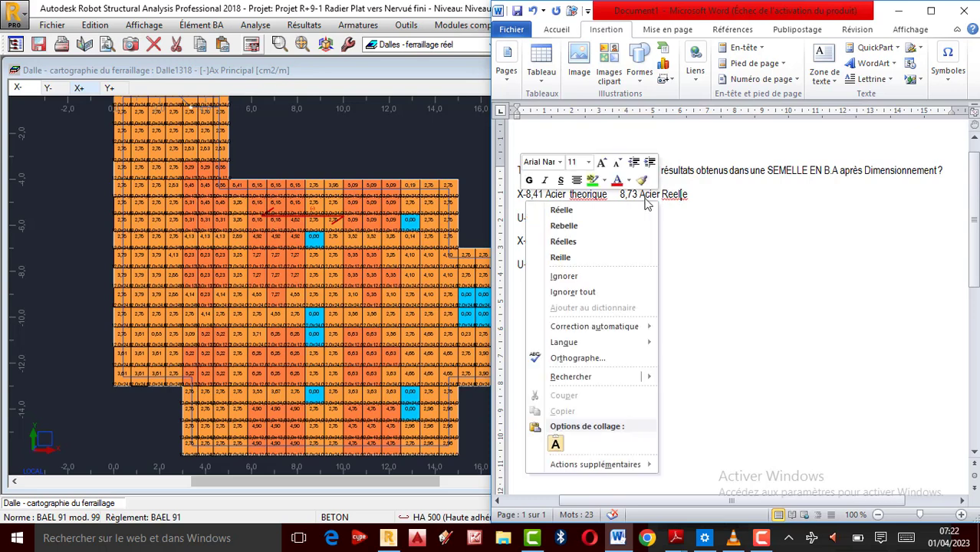
{"action": "left_click", "coordinate": [611, 213]}
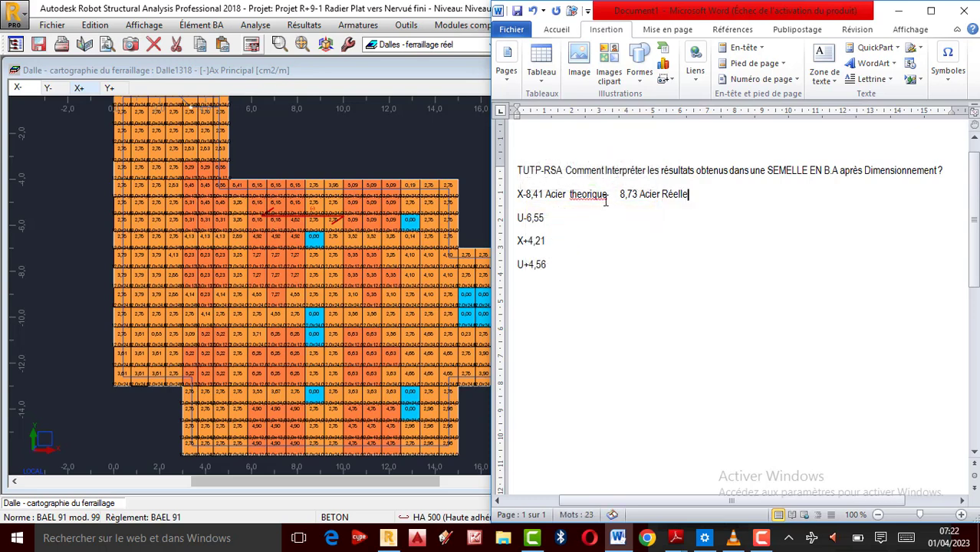
Step: Correct the spelling of "theorique" to "théorique" on the X- line
{"action": "right_click", "coordinate": [601, 198]}
{"action": "left_click", "coordinate": [500, 211]}
{"action": "left_click", "coordinate": [621, 195]}
Step: Return to Robot and display slab 1318's Y- reinforcement map with its theoretical and real section values
{"action": "left_click", "coordinate": [464, 164]}
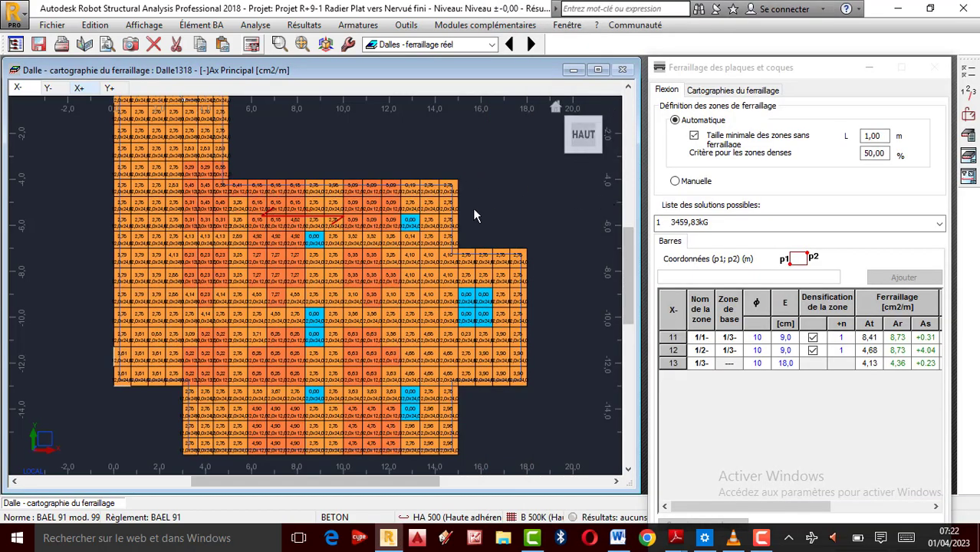
{"action": "scroll", "coordinate": [336, 226], "scroll_direction": "down", "scroll_amount": 1}
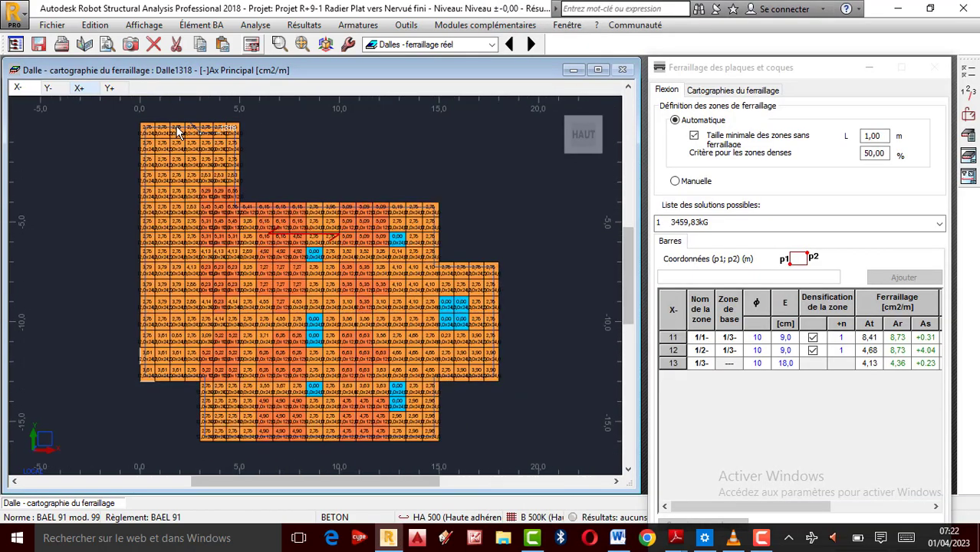
{"action": "left_click", "coordinate": [48, 87]}
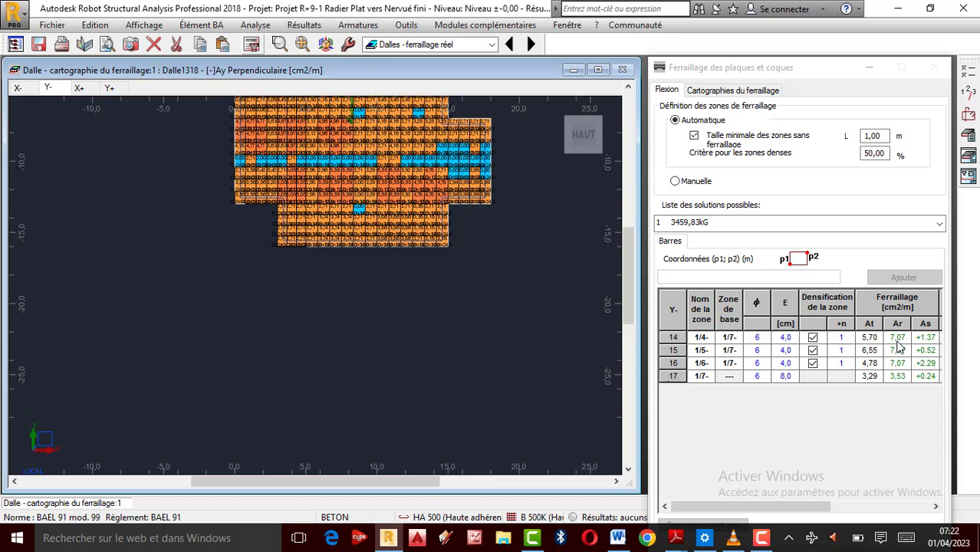
Step: In the Word notes, copy "Acier théorique 8,73 Acier Réelle" from the X- line to the end of the U-6,55 line
{"action": "left_click", "coordinate": [618, 538]}
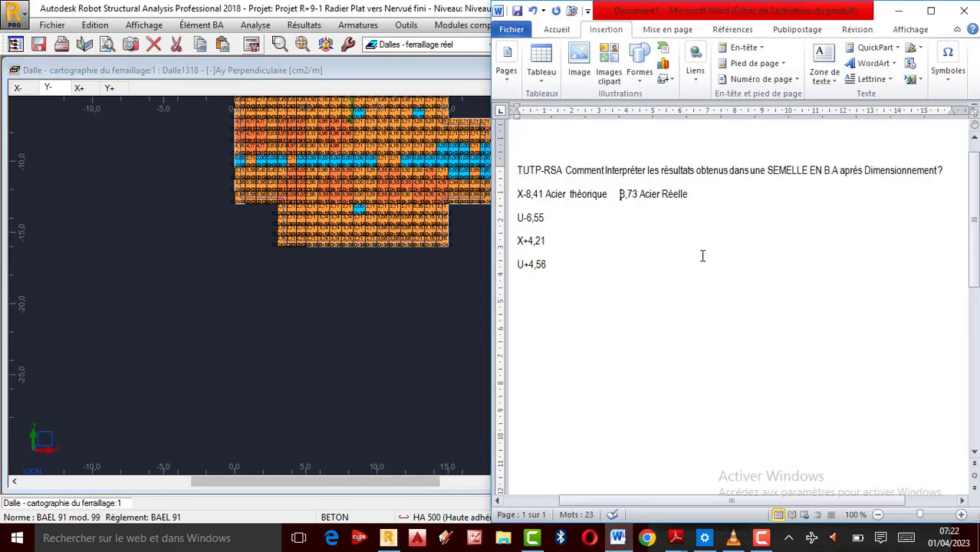
{"action": "left_click", "coordinate": [557, 217]}
{"action": "left_click_drag", "start_coordinate": [629, 200], "coordinate": [559, 192]}
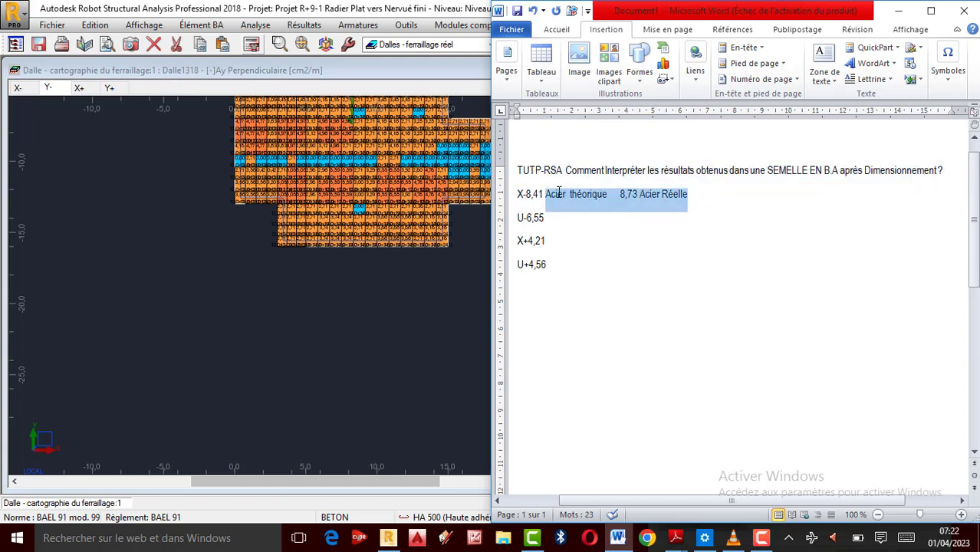
{"action": "key", "text": "ctrl+c"}
{"action": "left_click", "coordinate": [563, 217]}
{"action": "key", "text": "ctrl+v"}
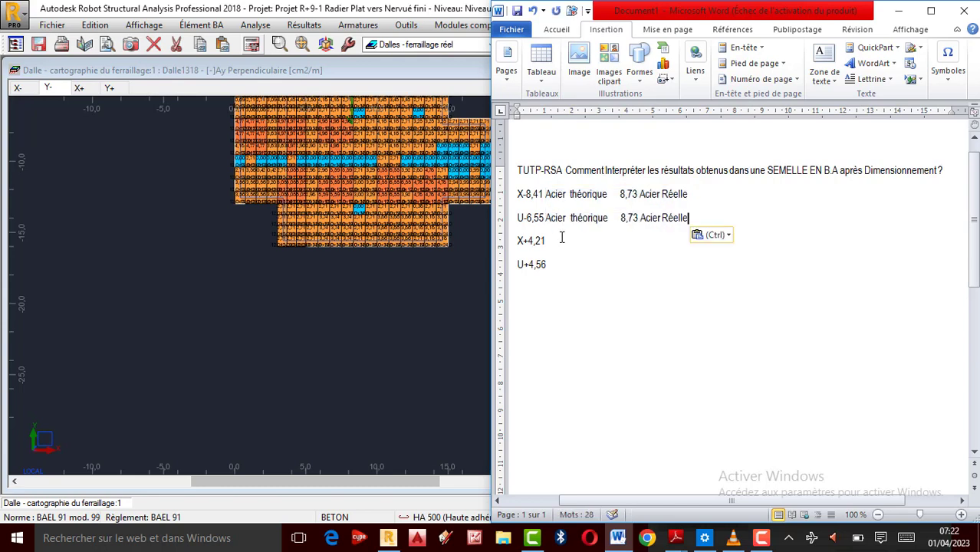
Step: Paste "Acier théorique 8,73 Acier Réelle" at the end of the X+4,21 and U+4,56 lines
{"action": "left_click", "coordinate": [561, 237]}
{"action": "key", "text": "ctrl+v"}
{"action": "left_click", "coordinate": [563, 261]}
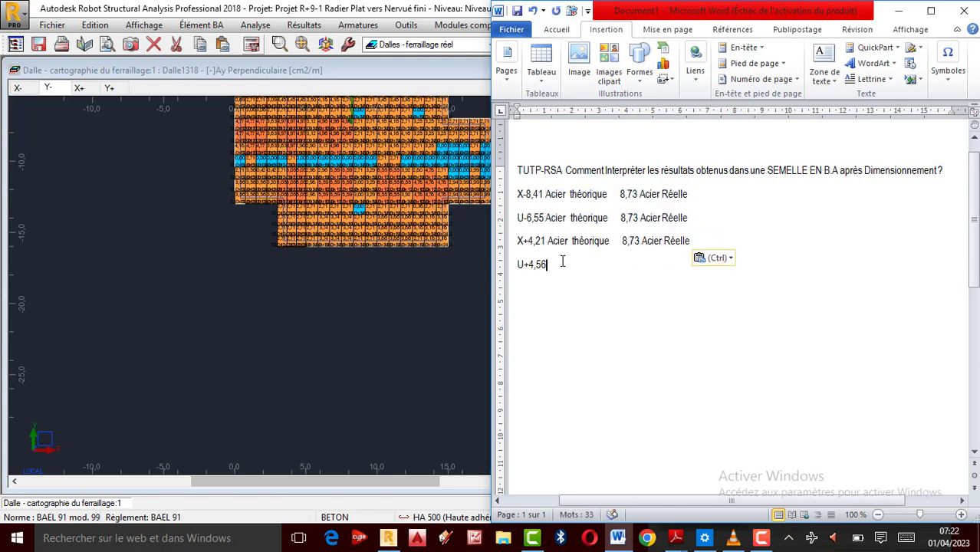
{"action": "key", "text": "ctrl"}
{"action": "key", "text": "ctrl+v"}
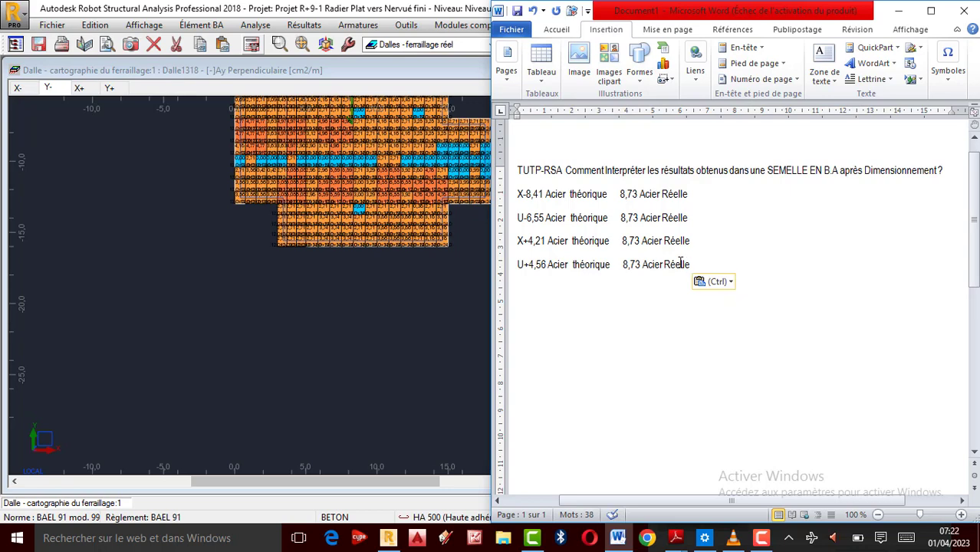
Step: Switch to Robot and check slab 1318's Y- reinforcement map and its real section values
{"action": "left_click", "coordinate": [278, 284]}
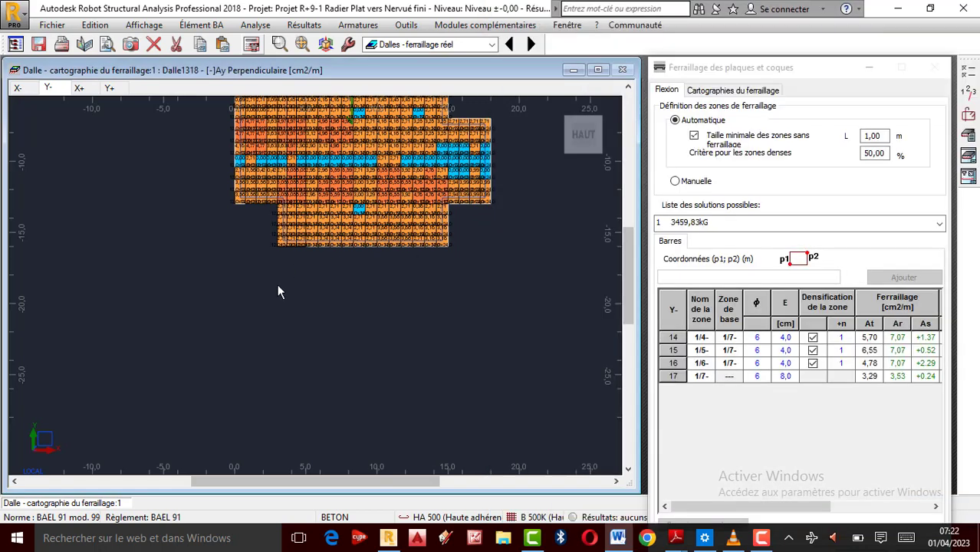
{"action": "scroll", "coordinate": [441, 109], "scroll_direction": "down", "scroll_amount": 2}
{"action": "scroll", "coordinate": [404, 115], "scroll_direction": "up", "scroll_amount": 1}
{"action": "scroll", "coordinate": [428, 153], "scroll_direction": "up", "scroll_amount": 3}
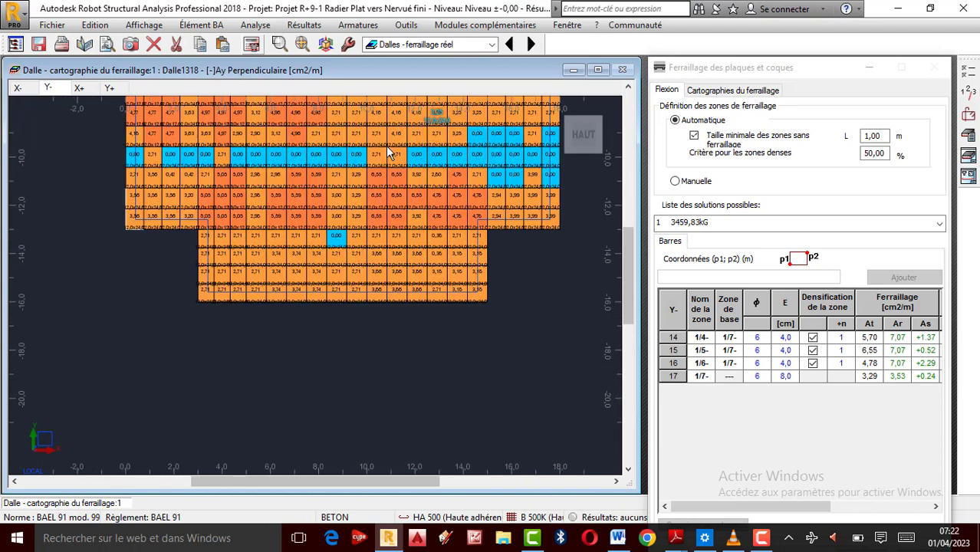
{"action": "scroll", "coordinate": [269, 186], "scroll_direction": "up", "scroll_amount": 1}
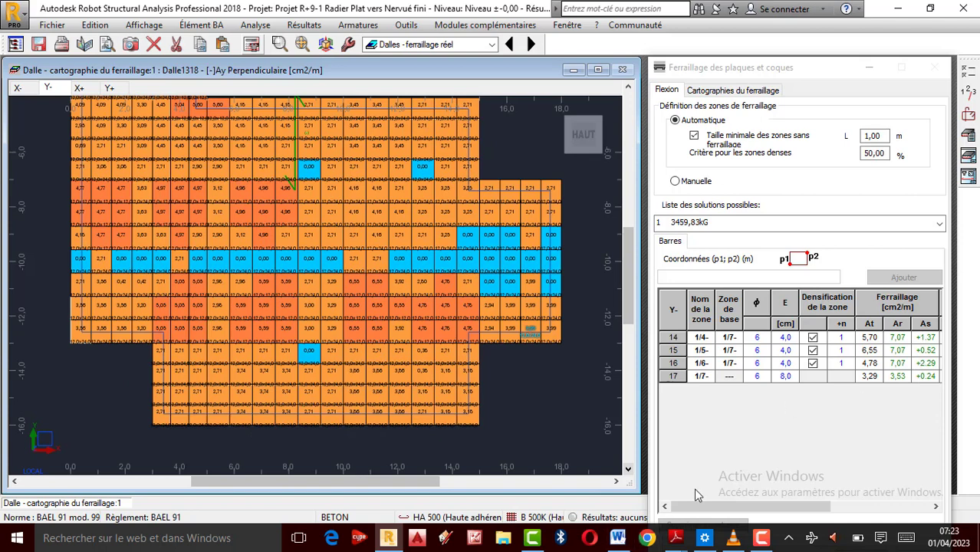
Step: Return to Word and set the real steel value on the U-6,55 line to 7,07
{"action": "left_click", "coordinate": [617, 538]}
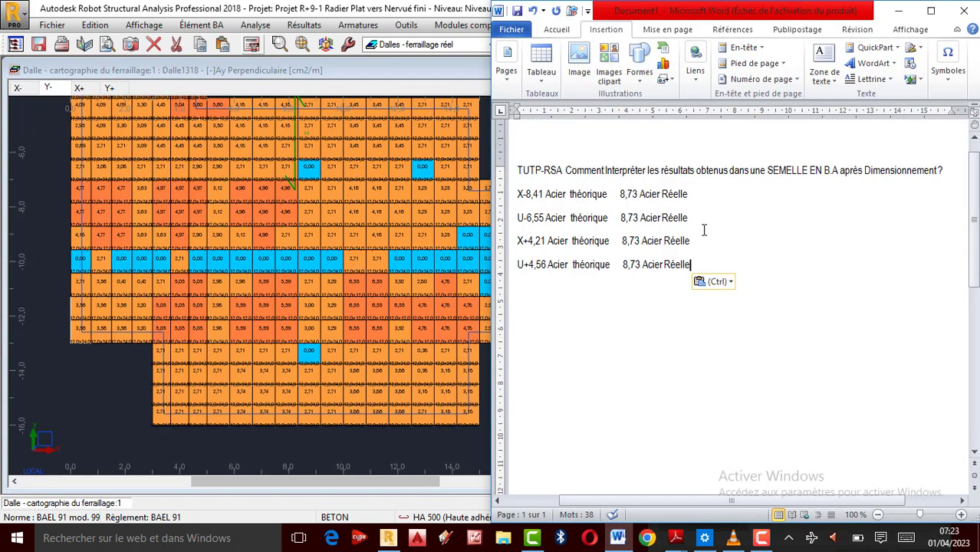
{"action": "double_click", "coordinate": [636, 217]}
{"action": "key", "text": "Delete"}
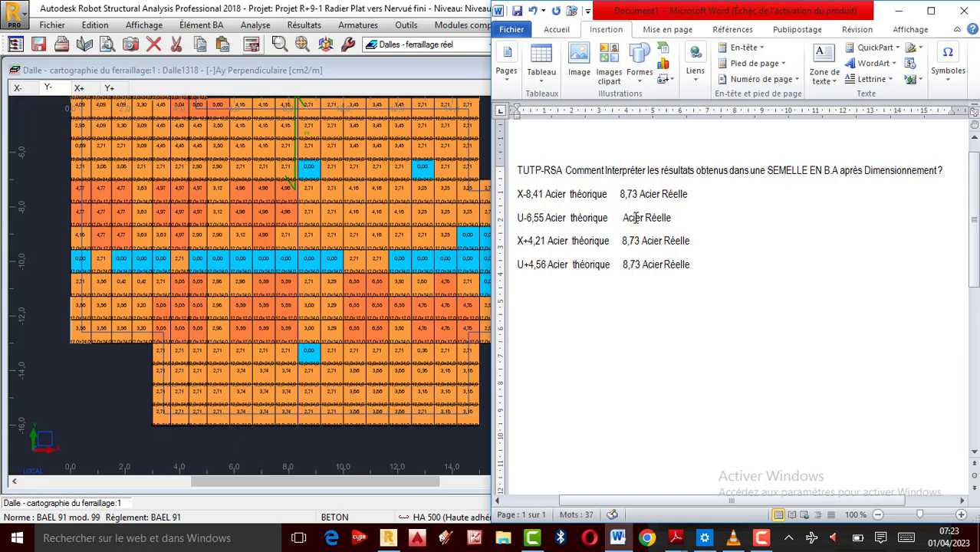
{"action": "type", "text": "7,07"}
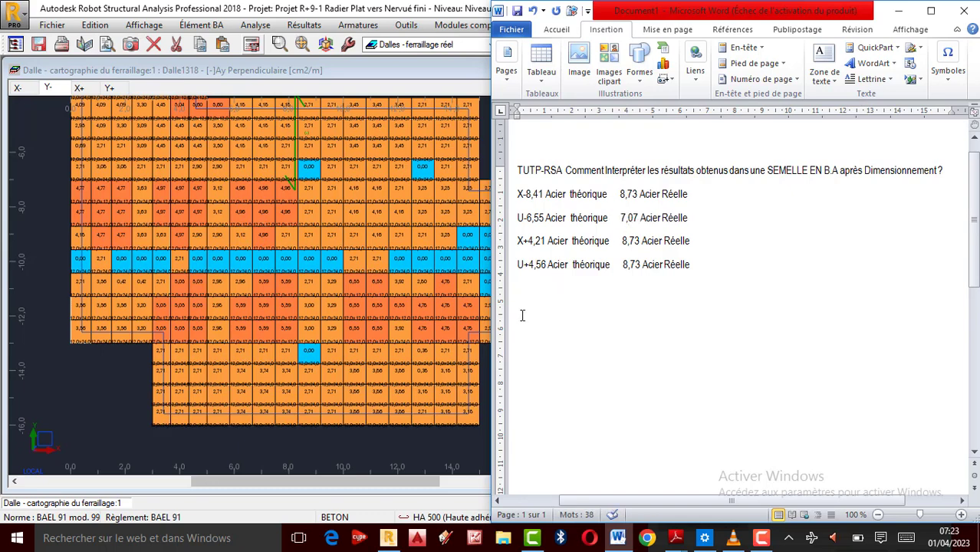
Step: Display slab 1318's X+ reinforcement map in Robot and set the X+4,21 line's real steel value to 6,28 in Word
{"action": "left_click", "coordinate": [409, 406]}
{"action": "left_click", "coordinate": [83, 89]}
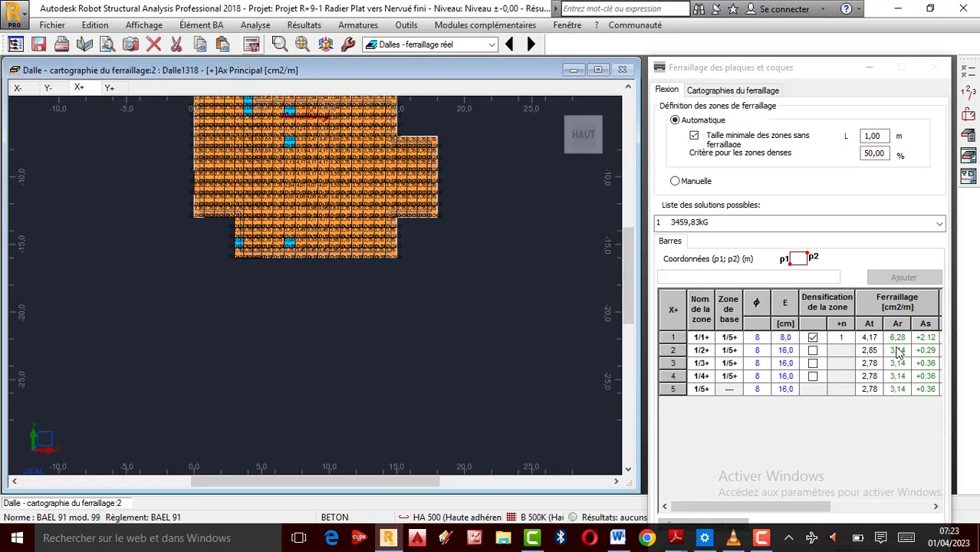
{"action": "left_click", "coordinate": [618, 538]}
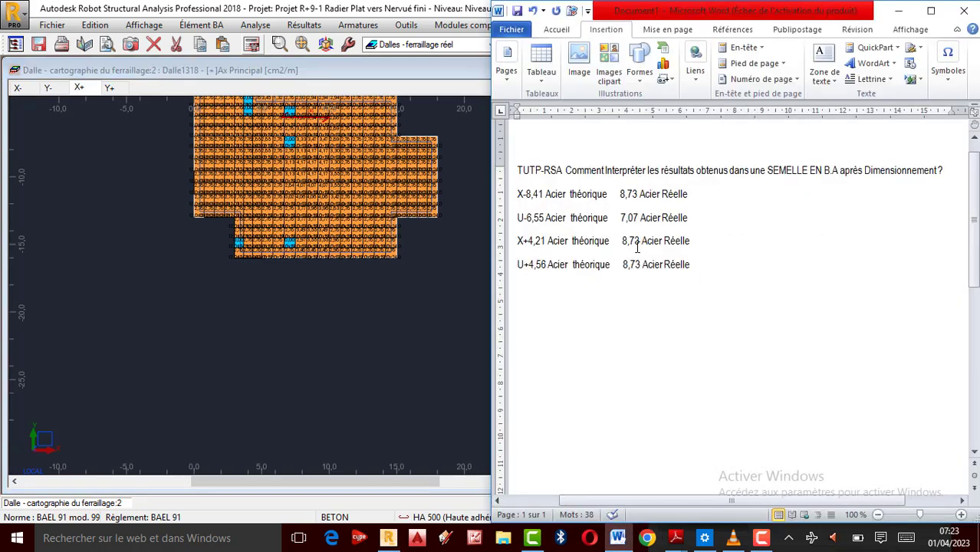
{"action": "left_click", "coordinate": [627, 241]}
{"action": "key", "text": "BackSpace"}
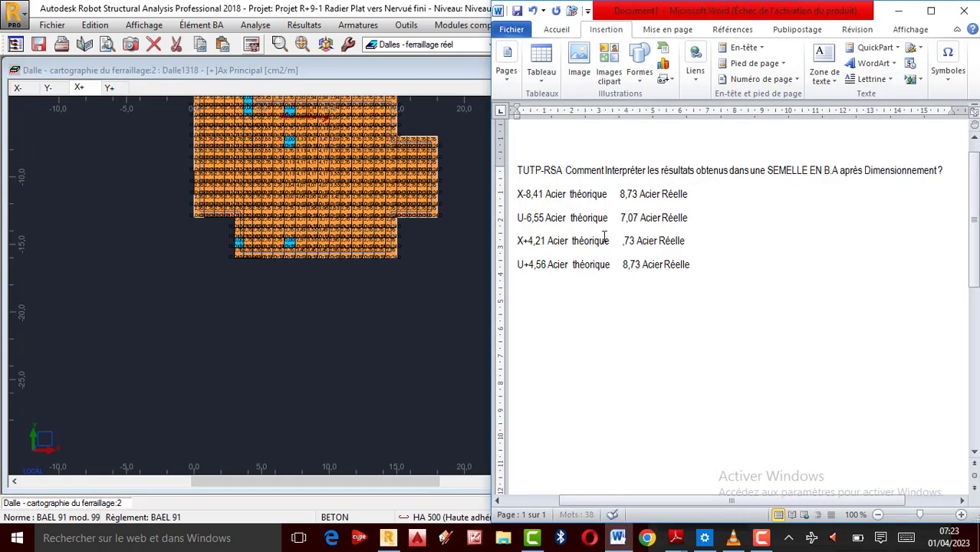
{"action": "type", "text": "6"}
{"action": "left_click", "coordinate": [641, 242]}
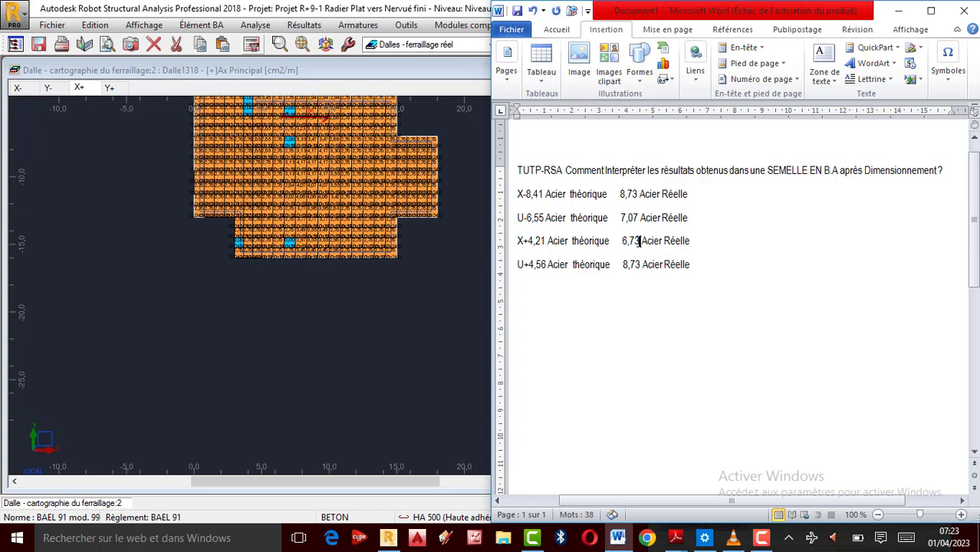
{"action": "key", "text": "BackSpace"}
{"action": "key", "text": "BackSpace"}
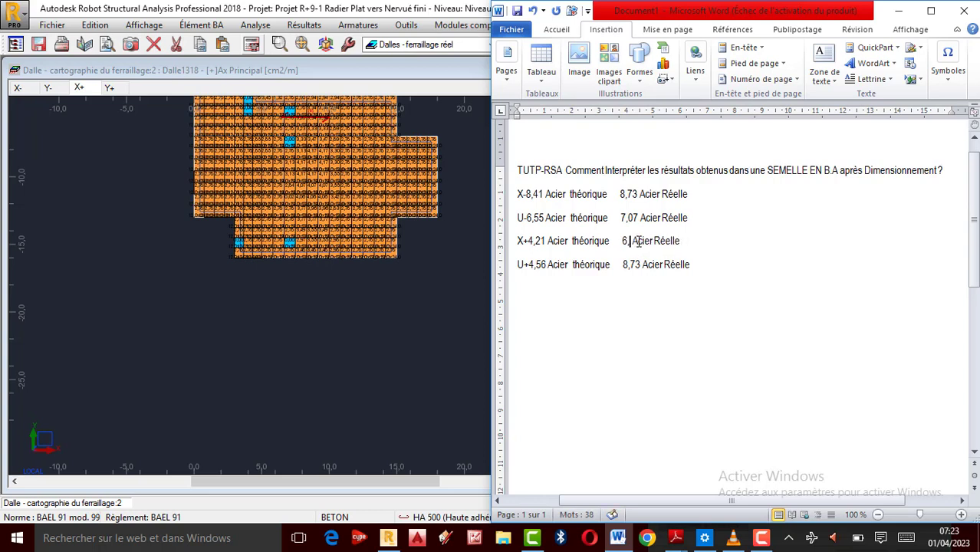
{"action": "type", "text": "28"}
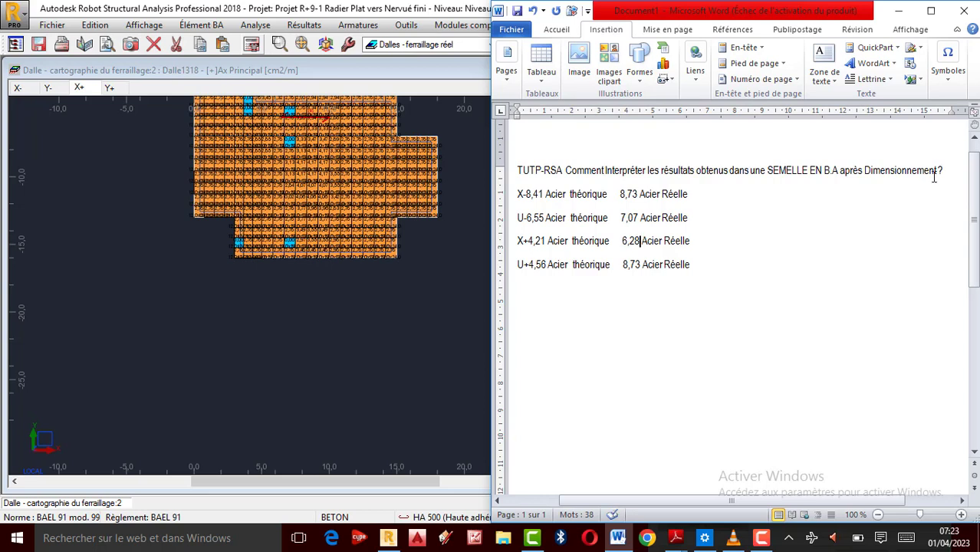
Step: Delete the "TUTP-RSA Comment Interpréter les résultats" title line above the steel section notes
{"action": "left_click_drag", "start_coordinate": [944, 170], "coordinate": [866, 170]}
{"action": "key", "text": "shift+Home"}
{"action": "key", "text": "Delete"}
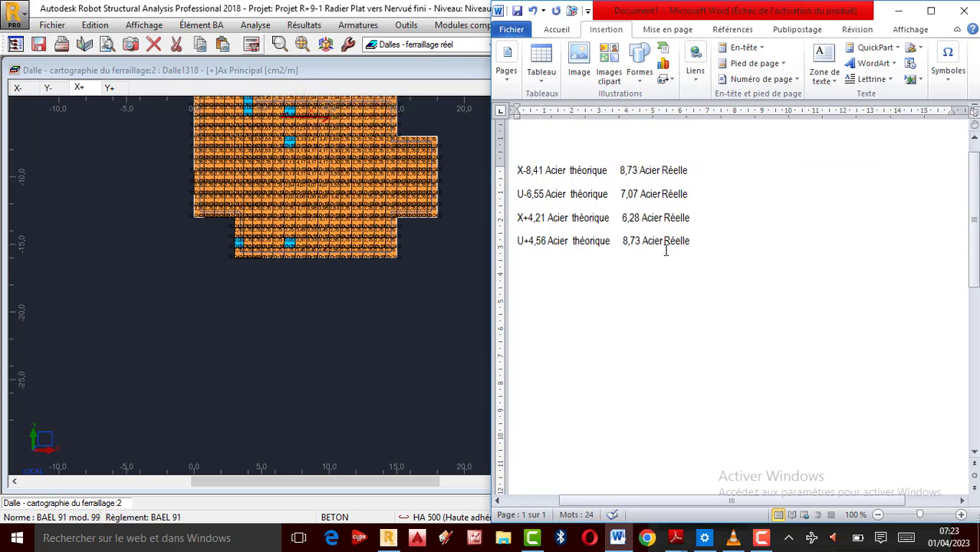
Step: Return to Robot and display slab 1318's Y+ reinforcement map with its theoretical and real section values
{"action": "left_click", "coordinate": [300, 342]}
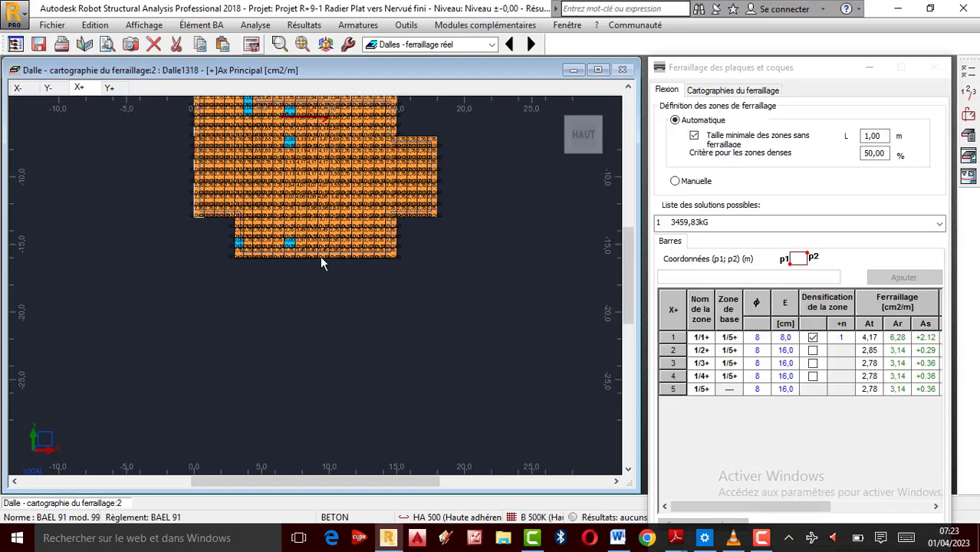
{"action": "scroll", "coordinate": [285, 230], "scroll_direction": "up", "scroll_amount": 5}
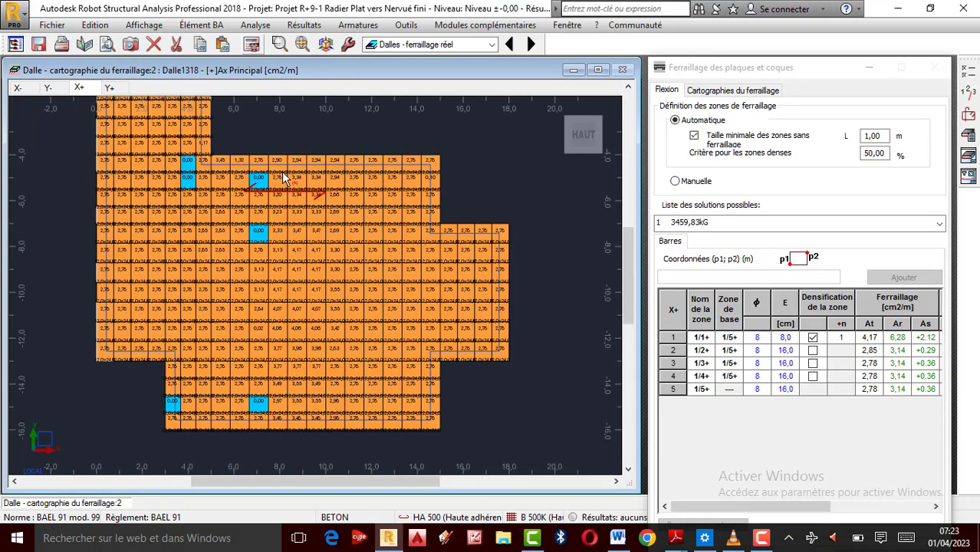
{"action": "left_click", "coordinate": [110, 89]}
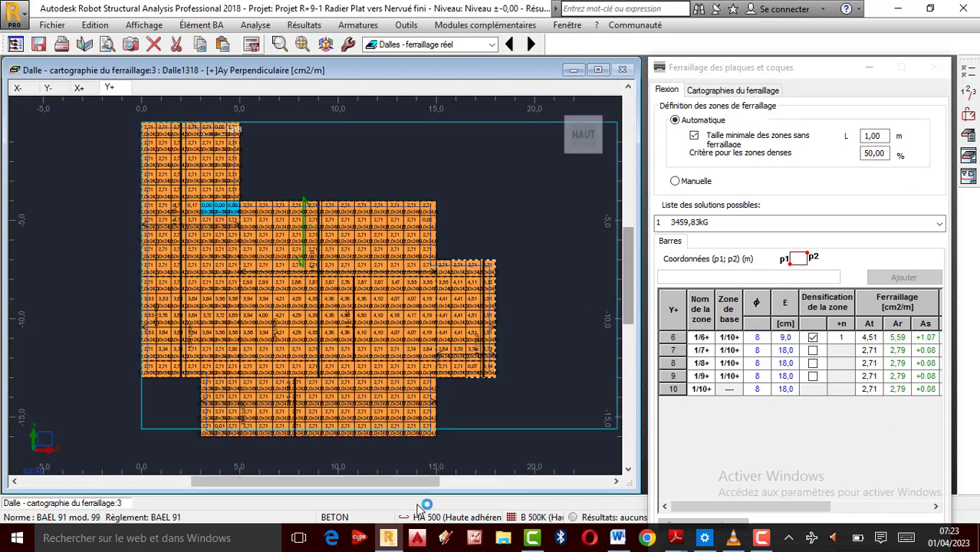
Step: Switch to Word and set the real steel value on the U+4,56 line to 5,59
{"action": "left_click", "coordinate": [617, 538]}
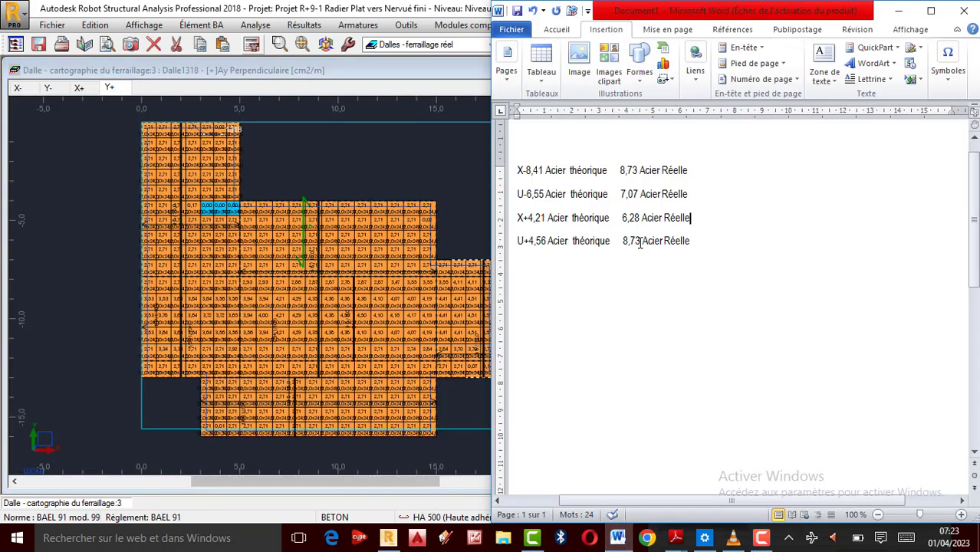
{"action": "key", "text": "BackSpace"}
{"action": "type", "text": "5"}
{"action": "left_click", "coordinate": [642, 243]}
{"action": "key", "text": "BackSpace"}
{"action": "key", "text": "BackSpace"}
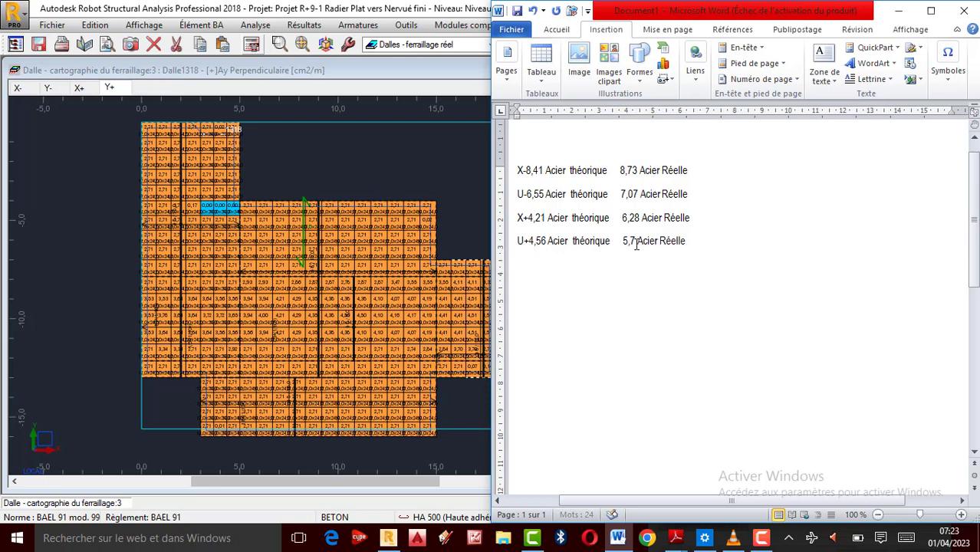
{"action": "type", "text": "59"}
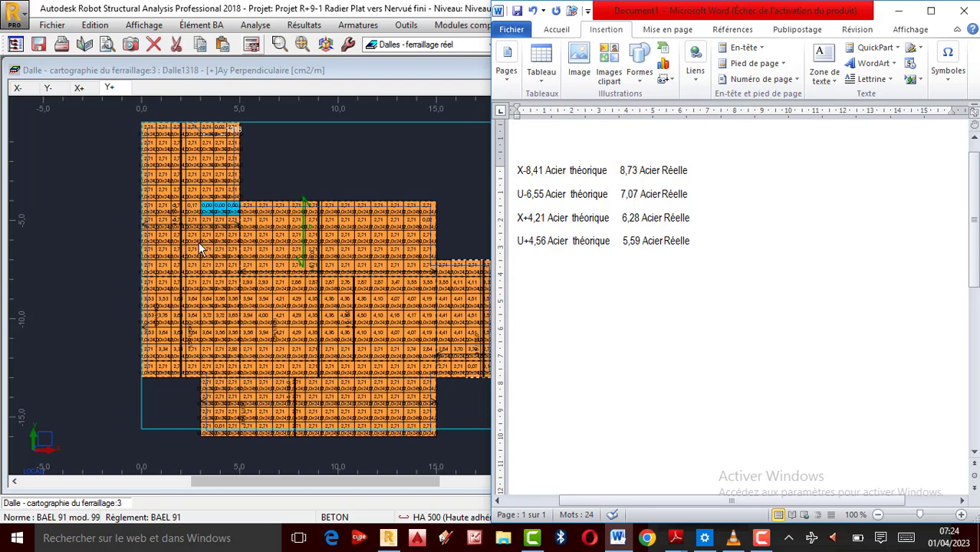
Step: Examine slab 1318's Y+ reinforcement map in Robot beside the recorded steel sections
{"action": "scroll", "coordinate": [199, 242], "scroll_direction": "down", "scroll_amount": 2}
{"action": "scroll", "coordinate": [284, 234], "scroll_direction": "up", "scroll_amount": 3}
{"action": "scroll", "coordinate": [307, 230], "scroll_direction": "down", "scroll_amount": 2}
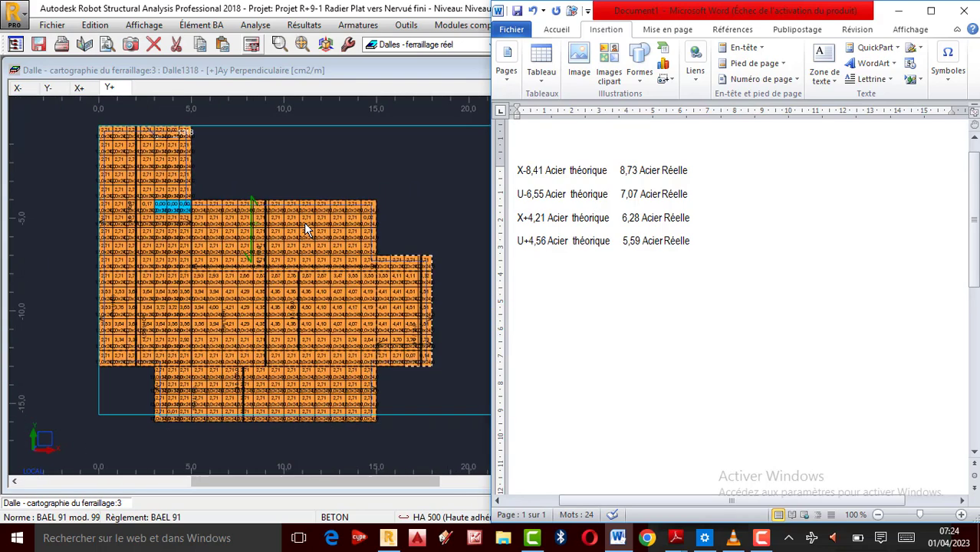
{"action": "scroll", "coordinate": [277, 253], "scroll_direction": "up", "scroll_amount": 3}
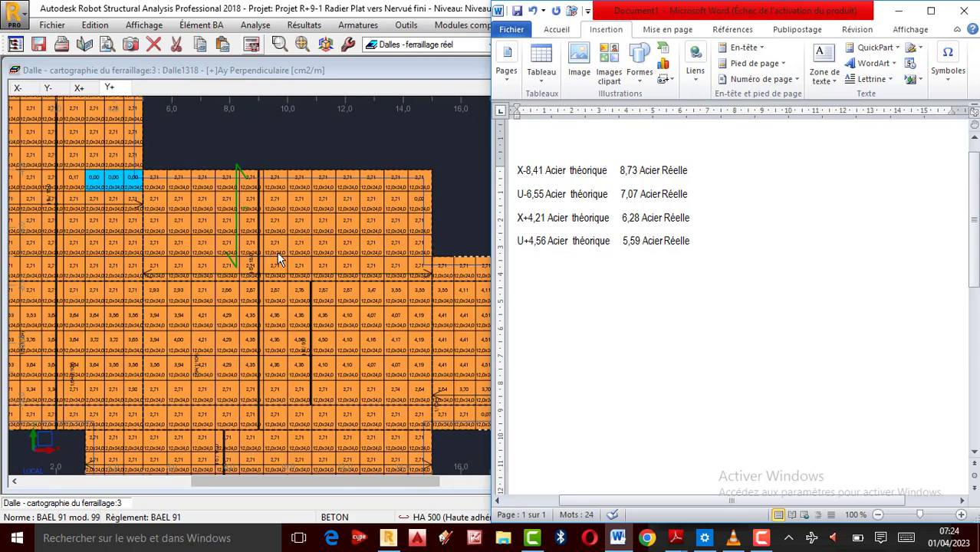
{"action": "scroll", "coordinate": [290, 253], "scroll_direction": "down", "scroll_amount": 1}
{"action": "scroll", "coordinate": [291, 253], "scroll_direction": "down", "scroll_amount": 2}
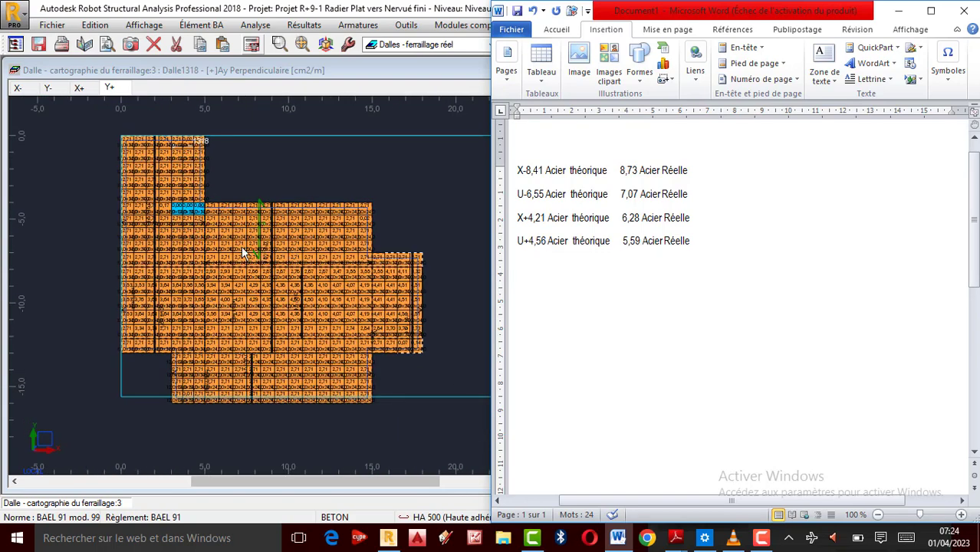
{"action": "scroll", "coordinate": [197, 240], "scroll_direction": "up", "scroll_amount": 3}
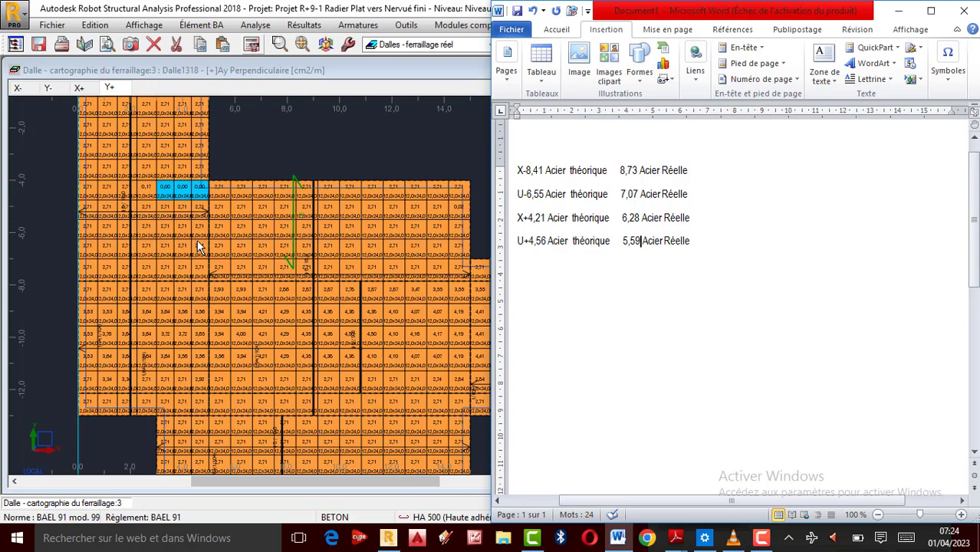
{"action": "scroll", "coordinate": [164, 265], "scroll_direction": "down", "scroll_amount": 1}
{"action": "scroll", "coordinate": [270, 241], "scroll_direction": "up", "scroll_amount": 1}
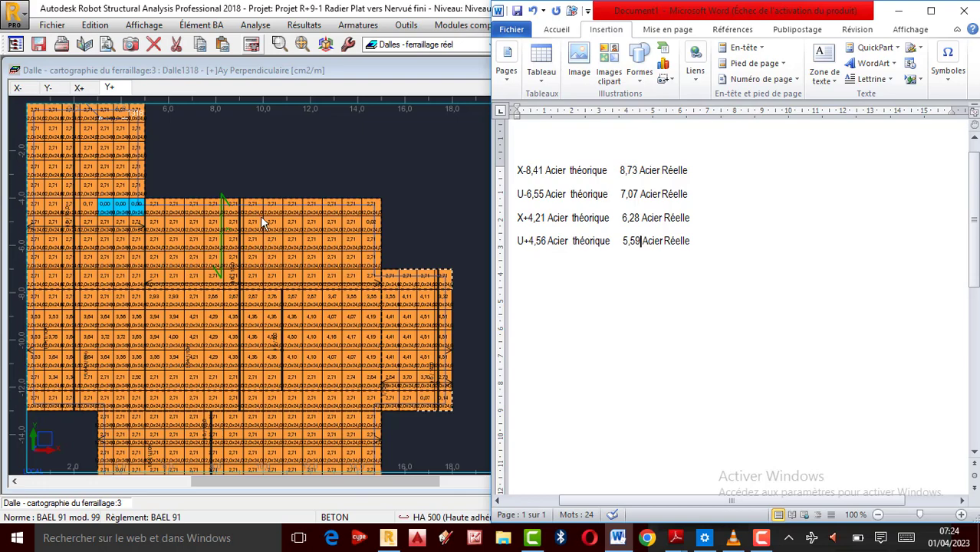
{"action": "scroll", "coordinate": [262, 219], "scroll_direction": "down", "scroll_amount": 1}
{"action": "scroll", "coordinate": [281, 236], "scroll_direction": "up", "scroll_amount": 2}
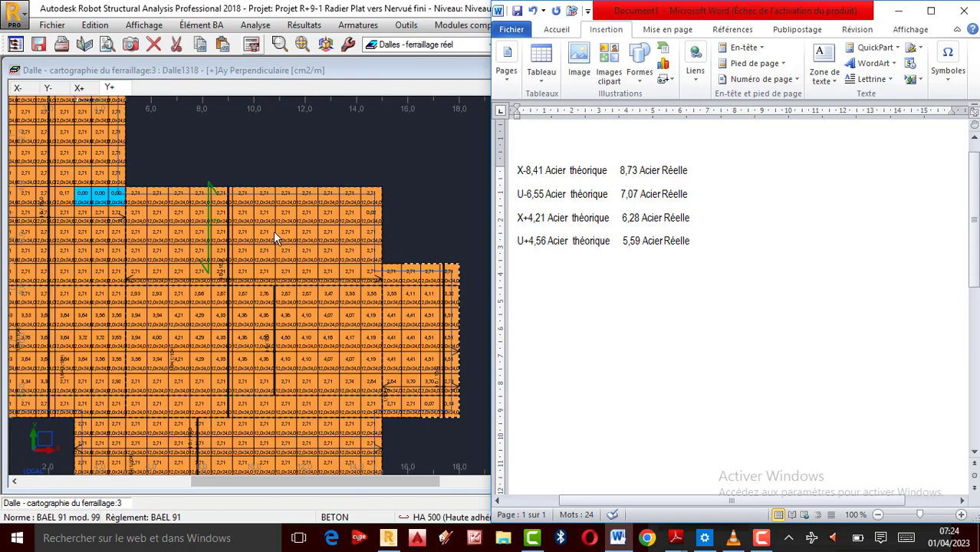
Step: Compare the theoretical and real steel sections in the four recorded lines, highlighting the whole list and the X- line's theoretical section
{"action": "left_click_drag", "start_coordinate": [707, 257], "coordinate": [516, 170]}
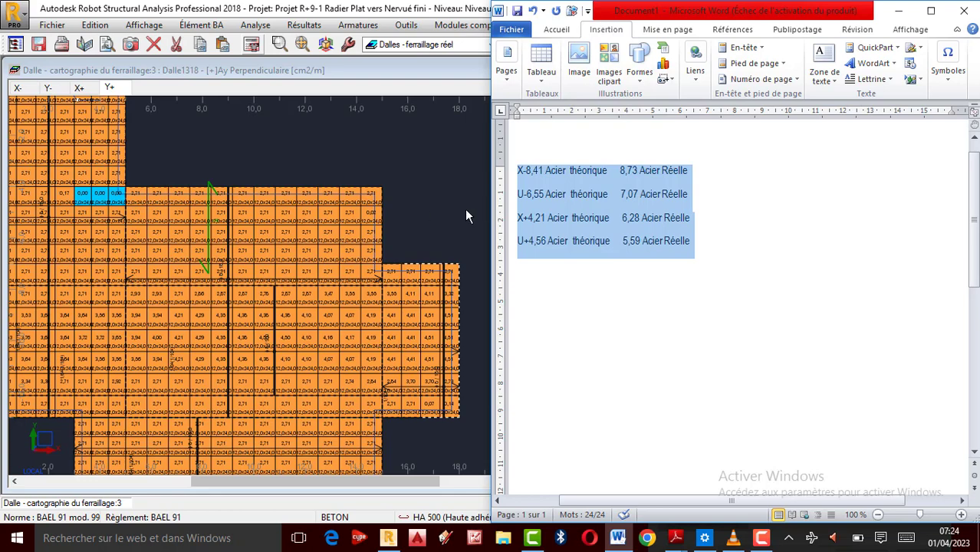
{"action": "scroll", "coordinate": [414, 211], "scroll_direction": "down", "scroll_amount": 2}
{"action": "scroll", "coordinate": [276, 225], "scroll_direction": "up", "scroll_amount": 3}
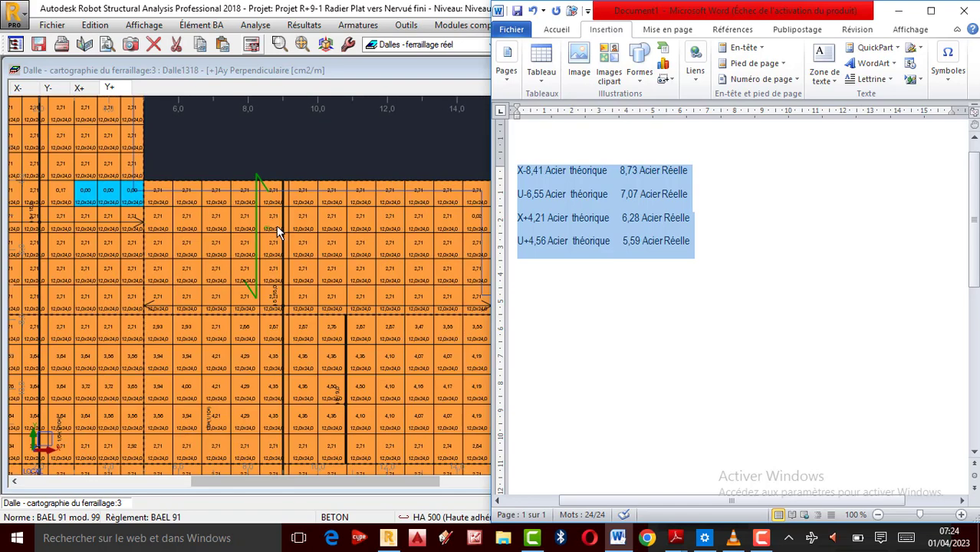
{"action": "scroll", "coordinate": [275, 228], "scroll_direction": "down", "scroll_amount": 4}
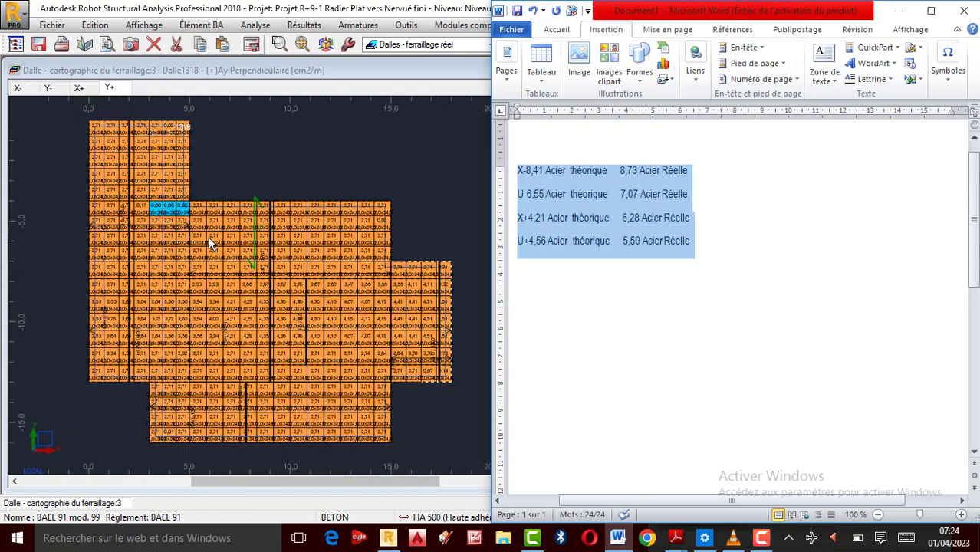
{"action": "scroll", "coordinate": [259, 233], "scroll_direction": "up", "scroll_amount": 2}
{"action": "scroll", "coordinate": [259, 252], "scroll_direction": "down", "scroll_amount": 2}
{"action": "scroll", "coordinate": [258, 252], "scroll_direction": "up", "scroll_amount": 2}
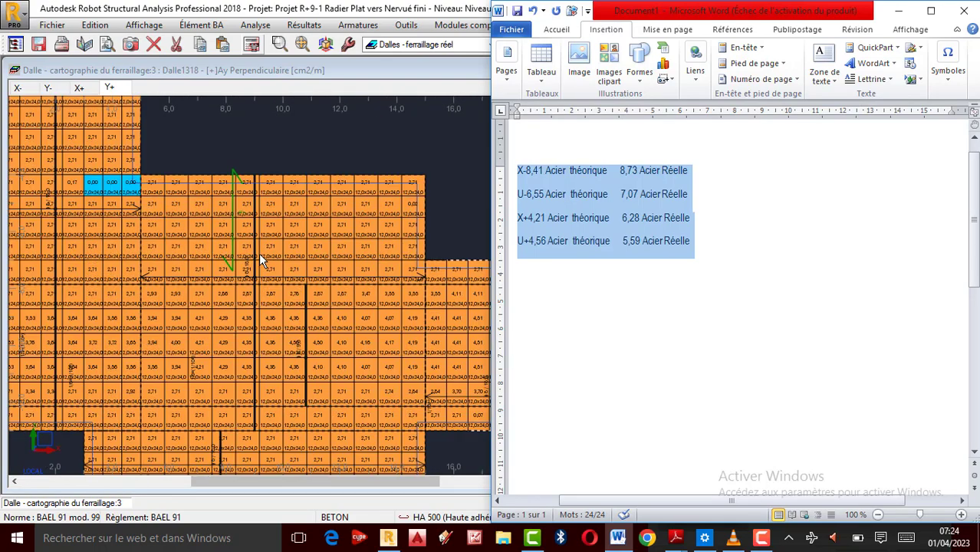
{"action": "scroll", "coordinate": [258, 252], "scroll_direction": "down", "scroll_amount": 1}
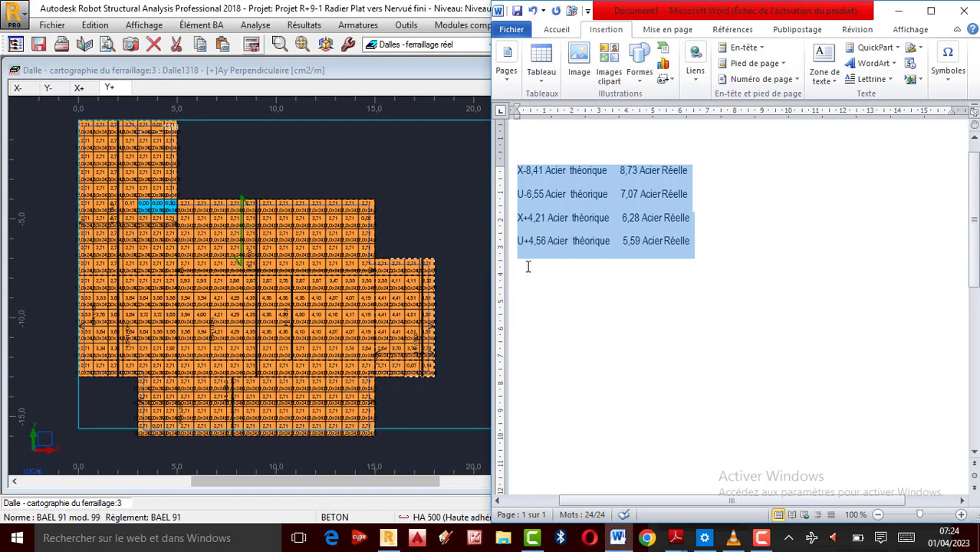
{"action": "left_click", "coordinate": [593, 178]}
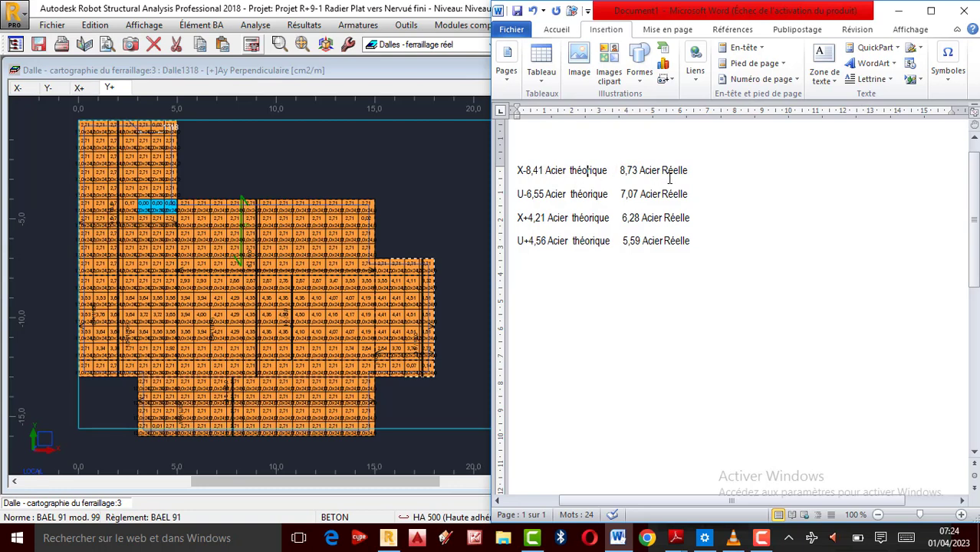
{"action": "left_click_drag", "start_coordinate": [611, 173], "coordinate": [535, 179]}
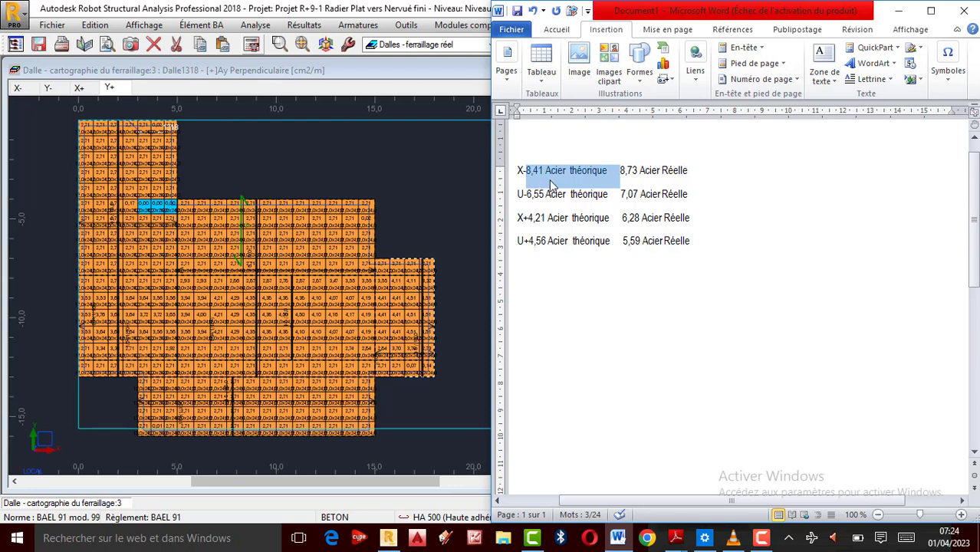
{"action": "left_click", "coordinate": [546, 188]}
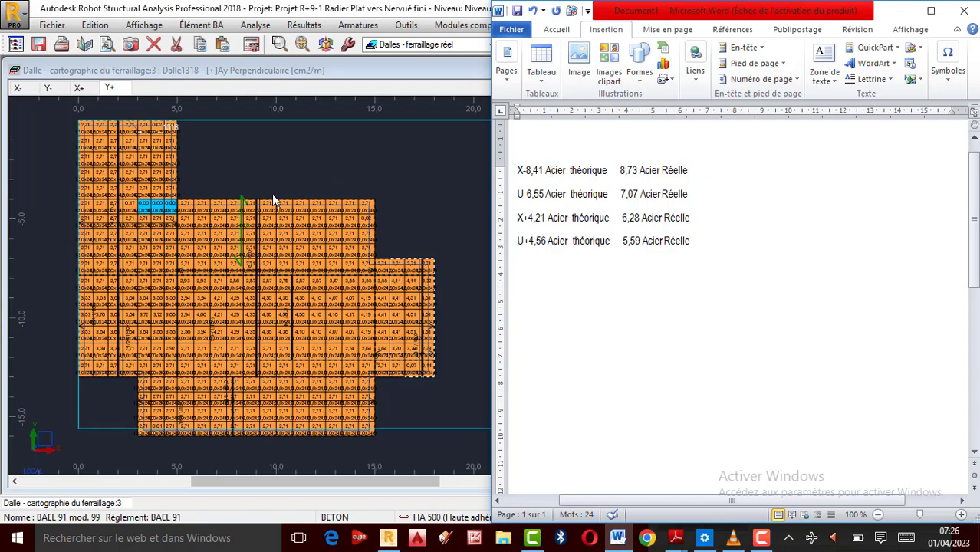
Step: Compare slab 1318's Y+ reinforcement map with the recorded sections, highlighting text across the X+ and U+ lines in Word
{"action": "scroll", "coordinate": [194, 261], "scroll_direction": "up", "scroll_amount": 2}
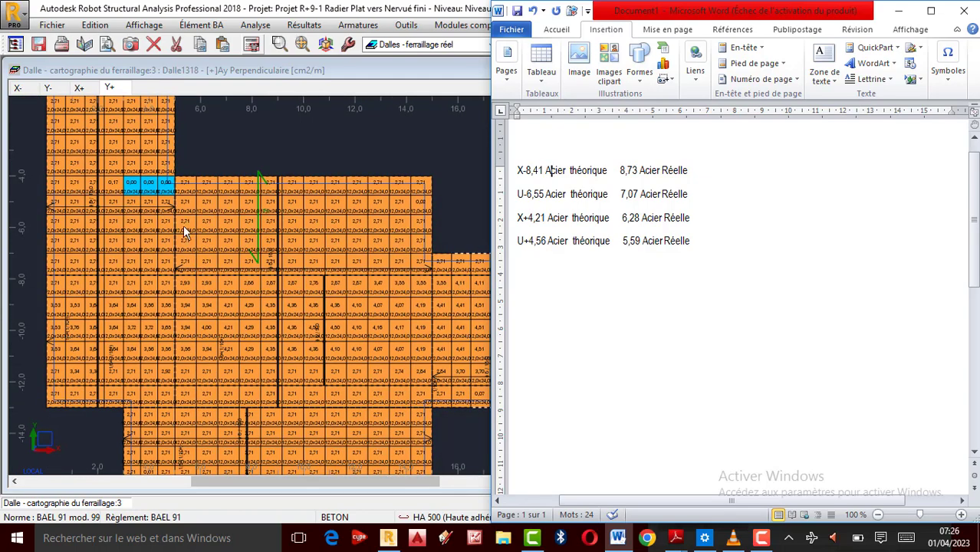
{"action": "scroll", "coordinate": [184, 226], "scroll_direction": "up", "scroll_amount": 1}
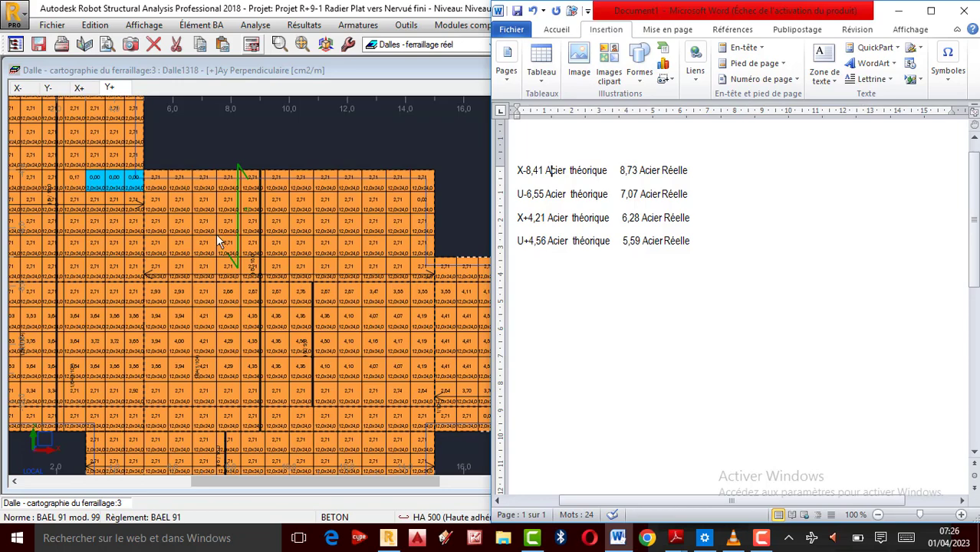
{"action": "scroll", "coordinate": [217, 234], "scroll_direction": "down", "scroll_amount": 2}
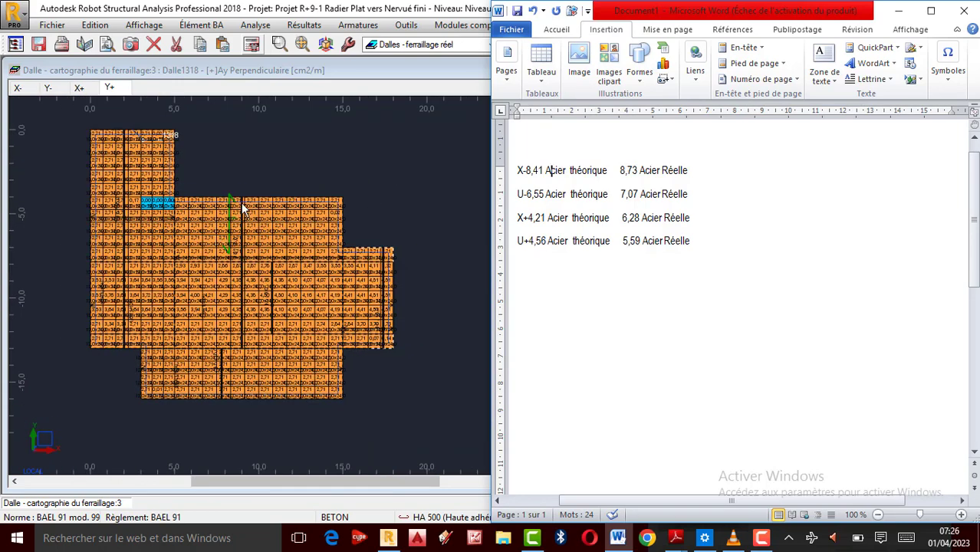
{"action": "scroll", "coordinate": [233, 229], "scroll_direction": "up", "scroll_amount": 2}
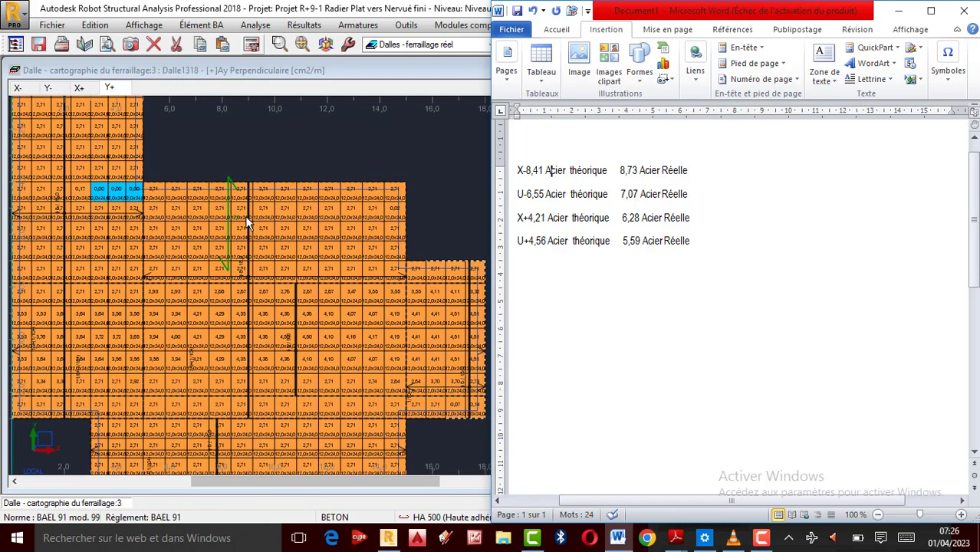
{"action": "scroll", "coordinate": [247, 222], "scroll_direction": "down", "scroll_amount": 1}
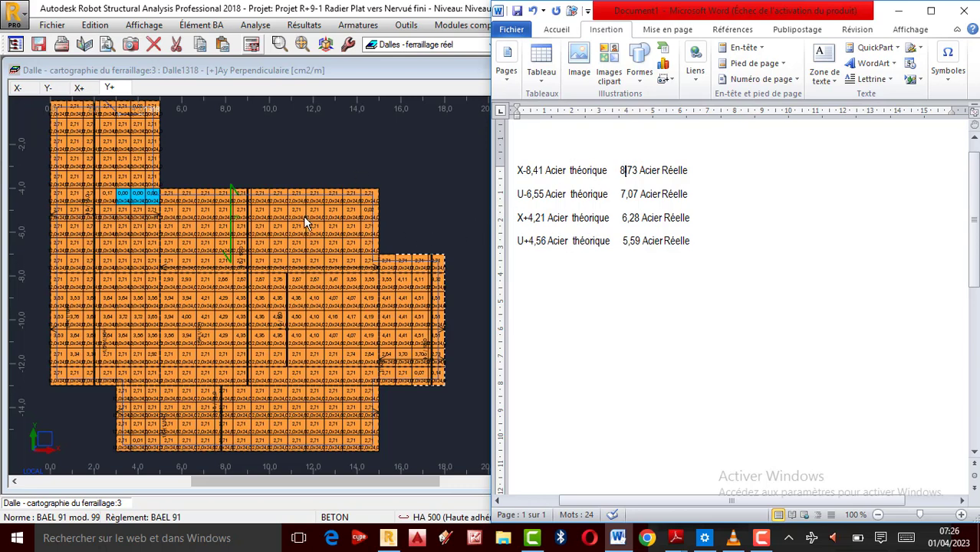
{"action": "left_click", "coordinate": [610, 242]}
{"action": "left_click_drag", "start_coordinate": [609, 243], "coordinate": [570, 217]}
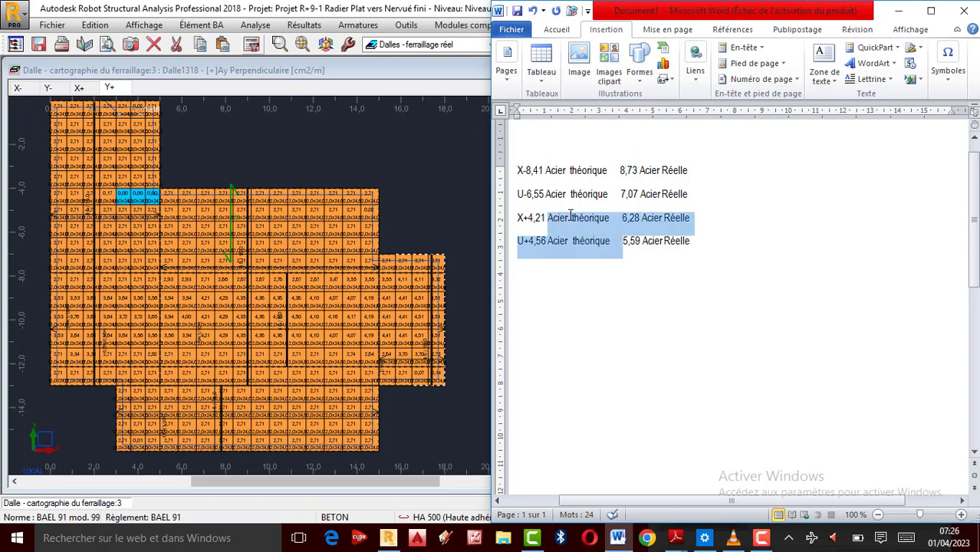
{"action": "left_click", "coordinate": [586, 261]}
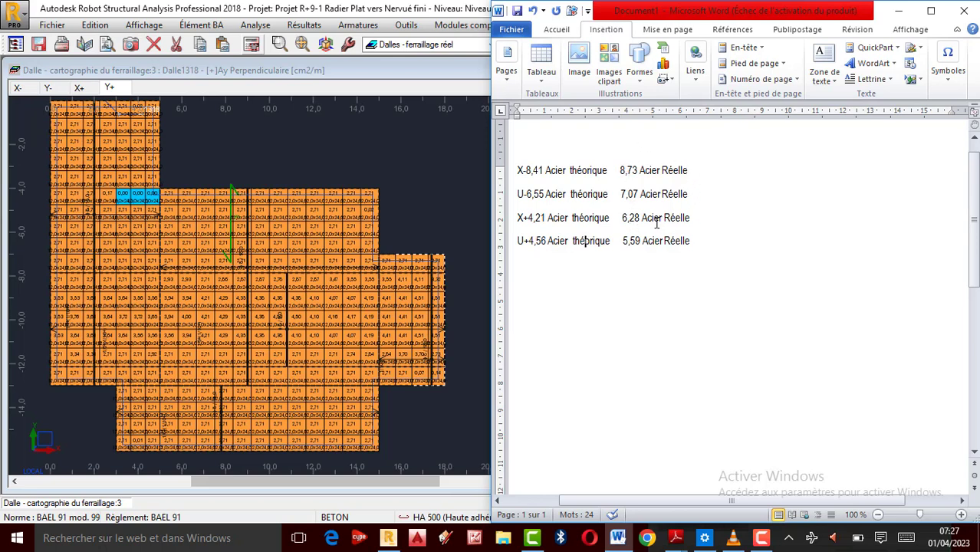
Step: Switch back to Robot and display slab 1318's X- reinforcement map with its zone table
{"action": "left_click", "coordinate": [438, 162]}
{"action": "left_click_drag", "start_coordinate": [91, 117], "coordinate": [27, 86]}
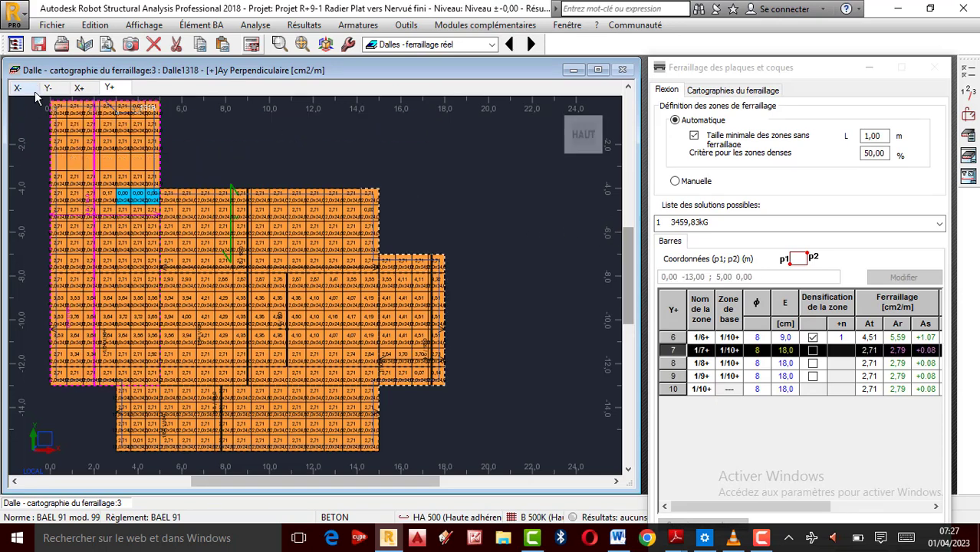
{"action": "left_click_drag", "start_coordinate": [34, 94], "coordinate": [468, 303]}
{"action": "left_click", "coordinate": [23, 89]}
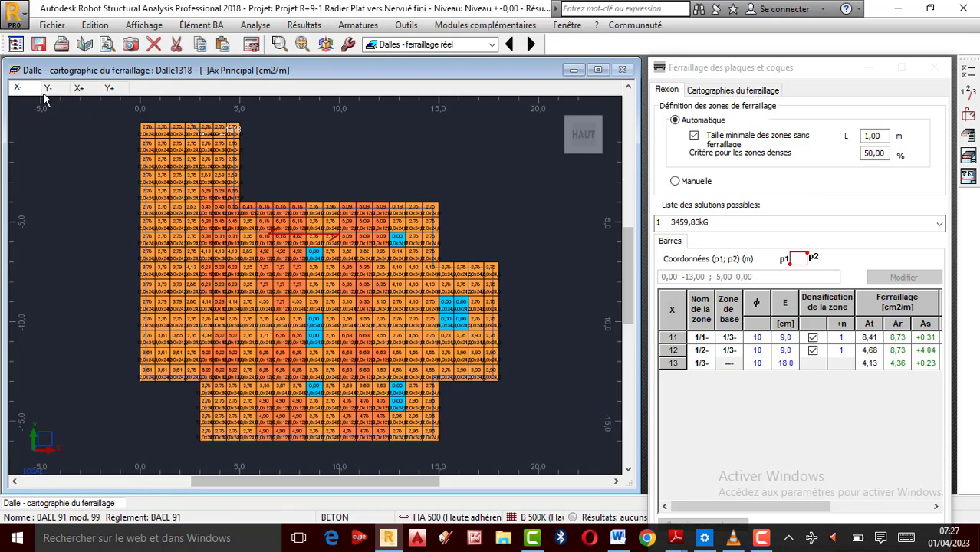
Step: Examine the blue cells across slab 1318's X- map, checking their theoretical section and bar spacing labels
{"action": "scroll", "coordinate": [311, 291], "scroll_direction": "up", "scroll_amount": 2}
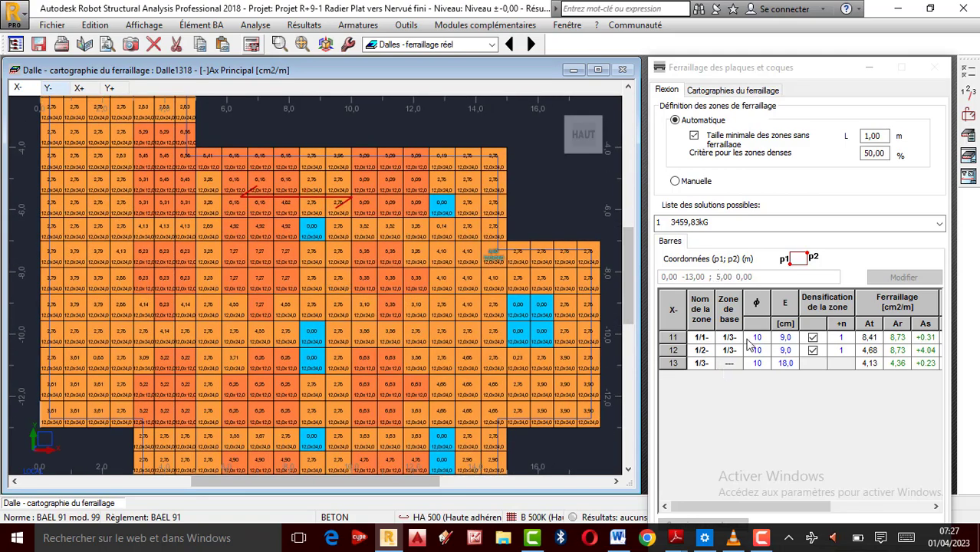
{"action": "scroll", "coordinate": [467, 292], "scroll_direction": "down", "scroll_amount": 2}
{"action": "scroll", "coordinate": [360, 243], "scroll_direction": "up", "scroll_amount": 4}
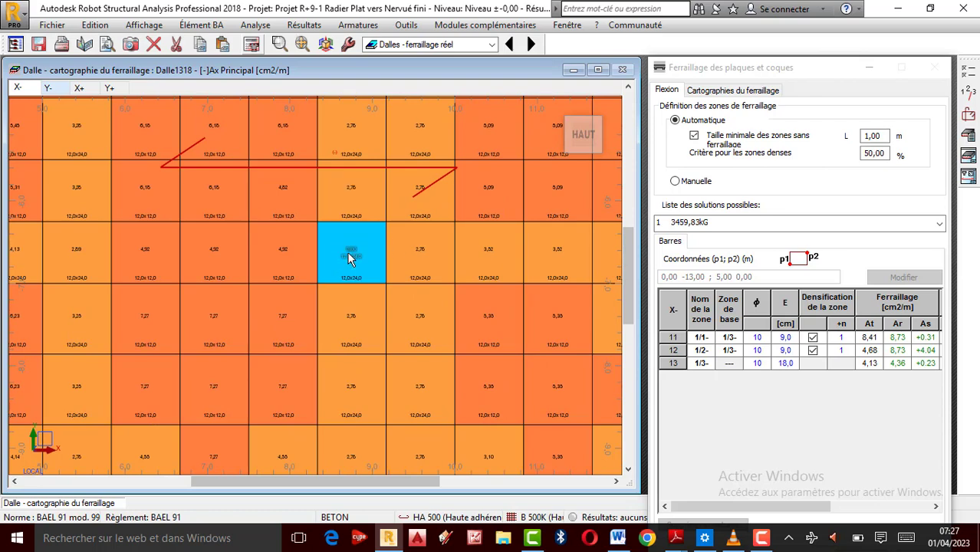
{"action": "scroll", "coordinate": [346, 245], "scroll_direction": "down", "scroll_amount": 2}
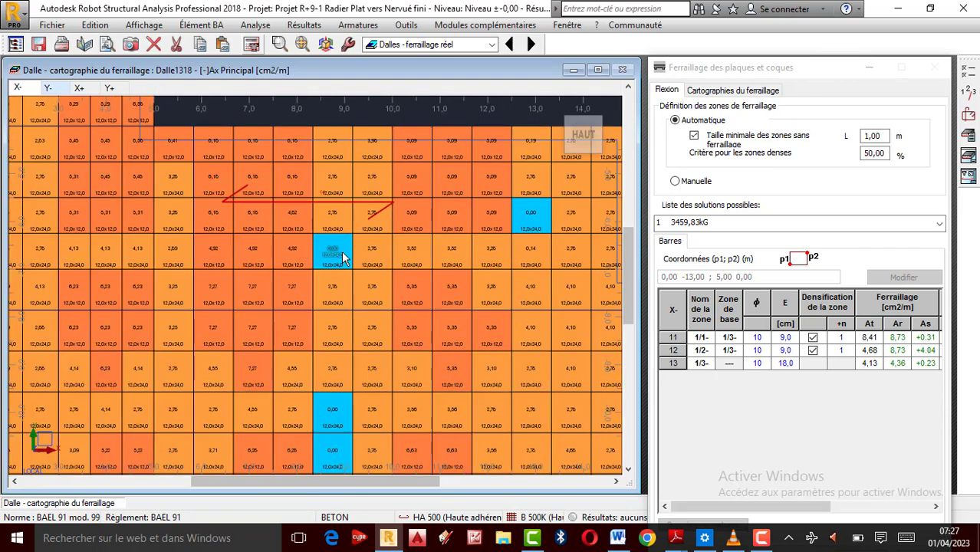
{"action": "scroll", "coordinate": [346, 249], "scroll_direction": "up", "scroll_amount": 2}
{"action": "scroll", "coordinate": [345, 257], "scroll_direction": "down", "scroll_amount": 2}
{"action": "scroll", "coordinate": [346, 256], "scroll_direction": "up", "scroll_amount": 2}
{"action": "scroll", "coordinate": [229, 234], "scroll_direction": "down", "scroll_amount": 2}
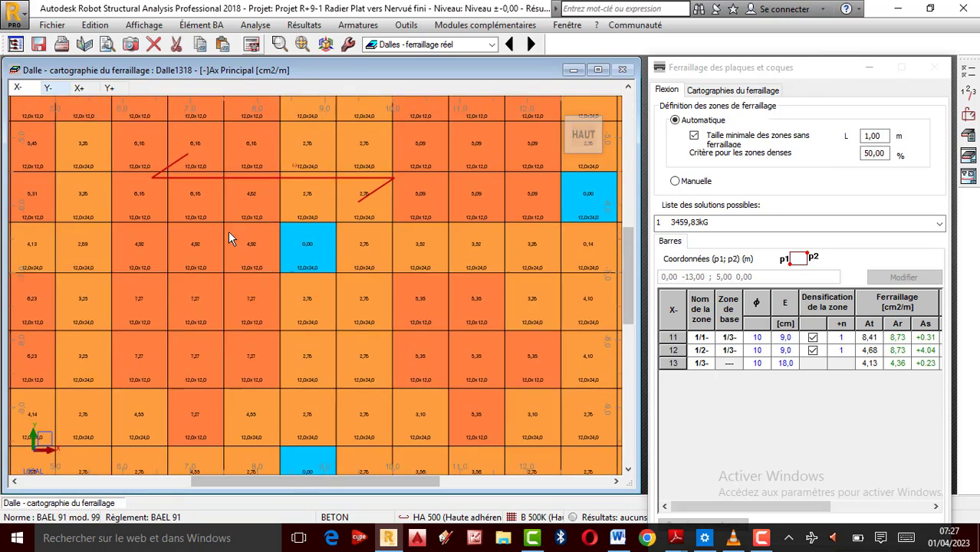
{"action": "scroll", "coordinate": [549, 211], "scroll_direction": "up", "scroll_amount": 2}
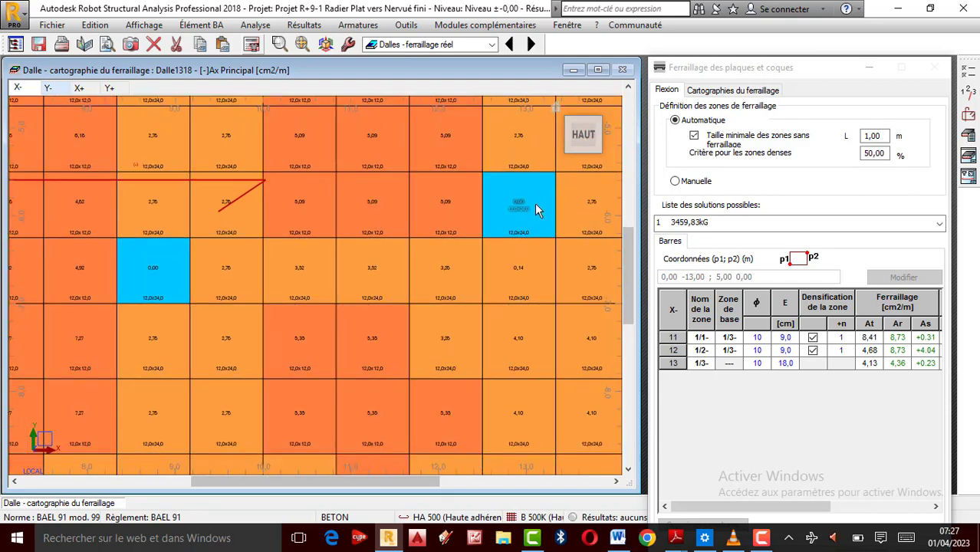
{"action": "scroll", "coordinate": [429, 208], "scroll_direction": "down", "scroll_amount": 2}
{"action": "scroll", "coordinate": [401, 198], "scroll_direction": "down", "scroll_amount": 3}
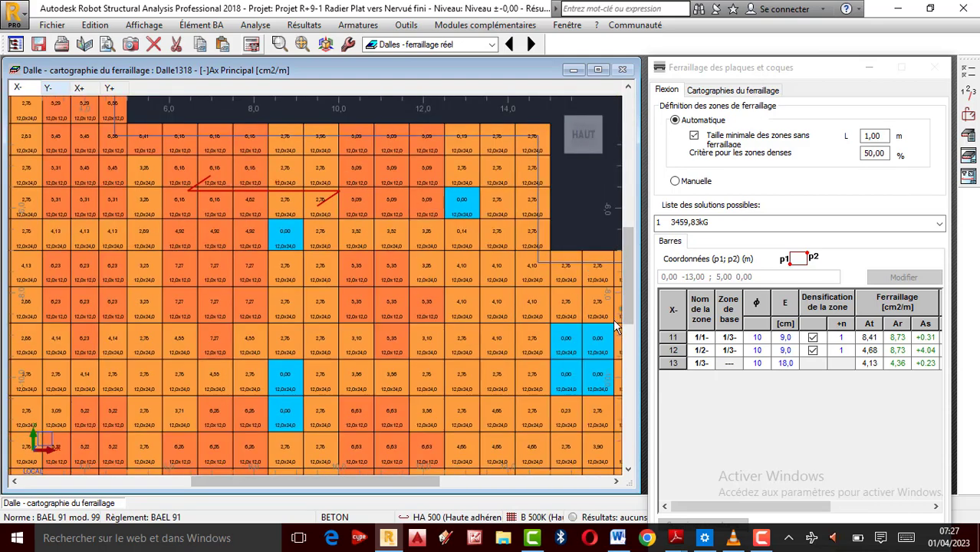
{"action": "scroll", "coordinate": [585, 339], "scroll_direction": "up", "scroll_amount": 4}
{"action": "scroll", "coordinate": [507, 324], "scroll_direction": "down", "scroll_amount": 3}
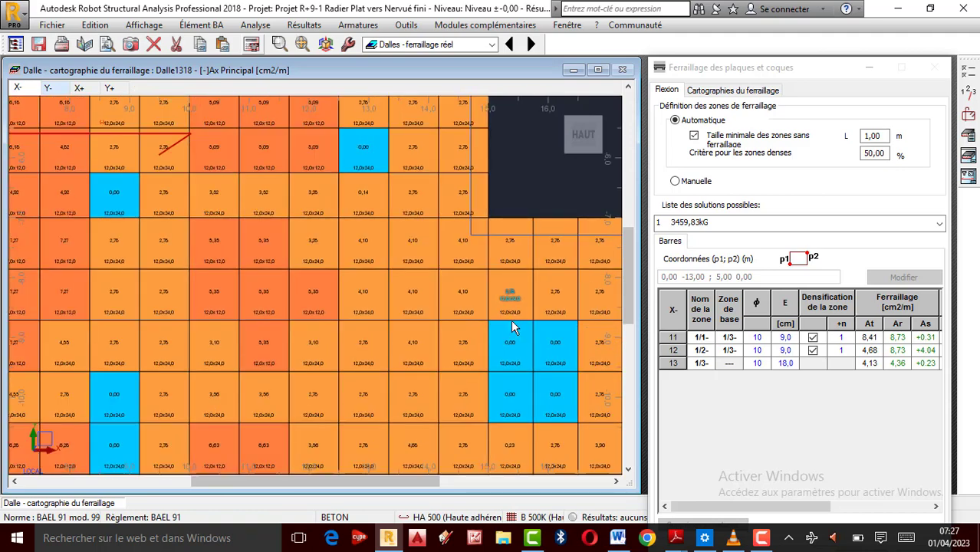
{"action": "scroll", "coordinate": [244, 394], "scroll_direction": "up", "scroll_amount": 3}
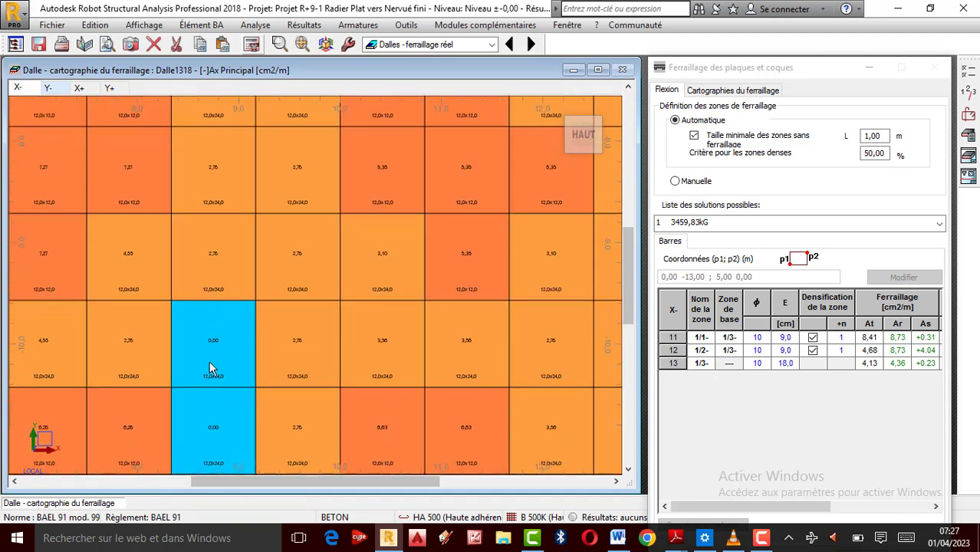
{"action": "scroll", "coordinate": [231, 327], "scroll_direction": "down", "scroll_amount": 4}
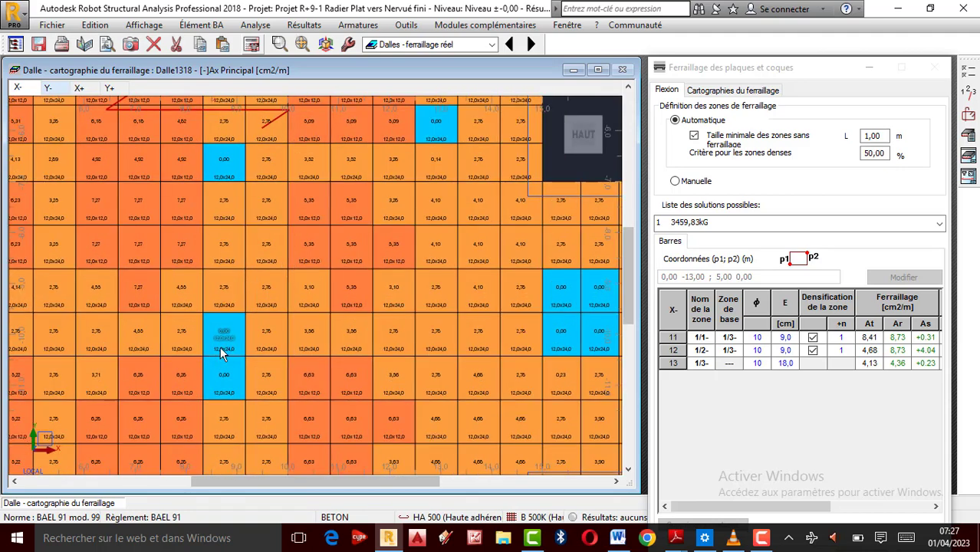
{"action": "scroll", "coordinate": [220, 347], "scroll_direction": "down", "scroll_amount": 3}
Step: Examine the section and bar spacing labels in the dark orange X- cells and the lighter cells bordering them
{"action": "scroll", "coordinate": [212, 268], "scroll_direction": "up", "scroll_amount": 4}
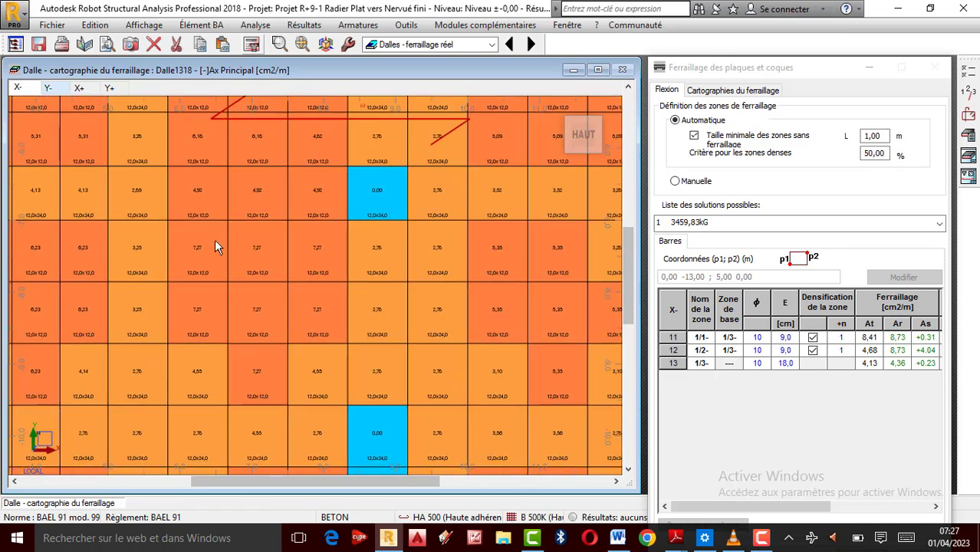
{"action": "scroll", "coordinate": [197, 257], "scroll_direction": "up", "scroll_amount": 2}
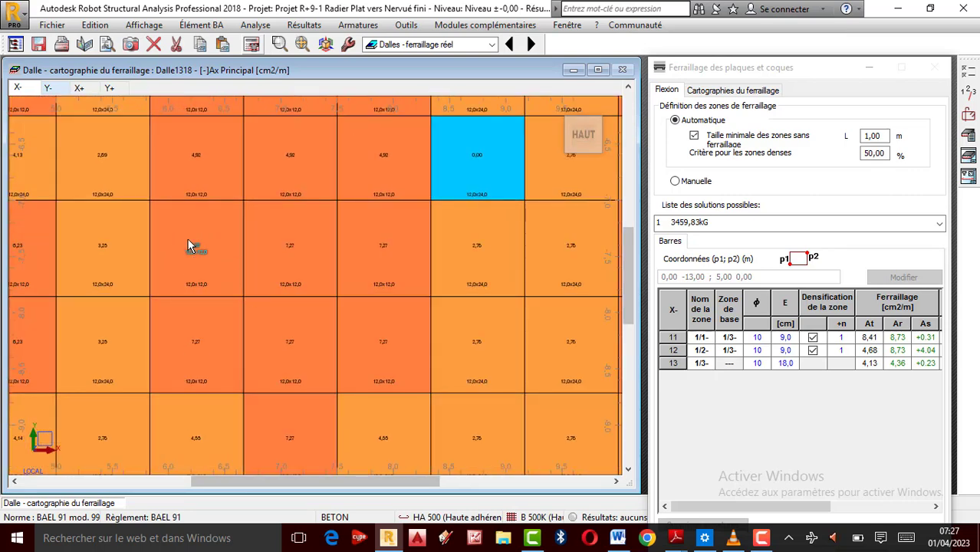
{"action": "scroll", "coordinate": [189, 246], "scroll_direction": "up", "scroll_amount": 2}
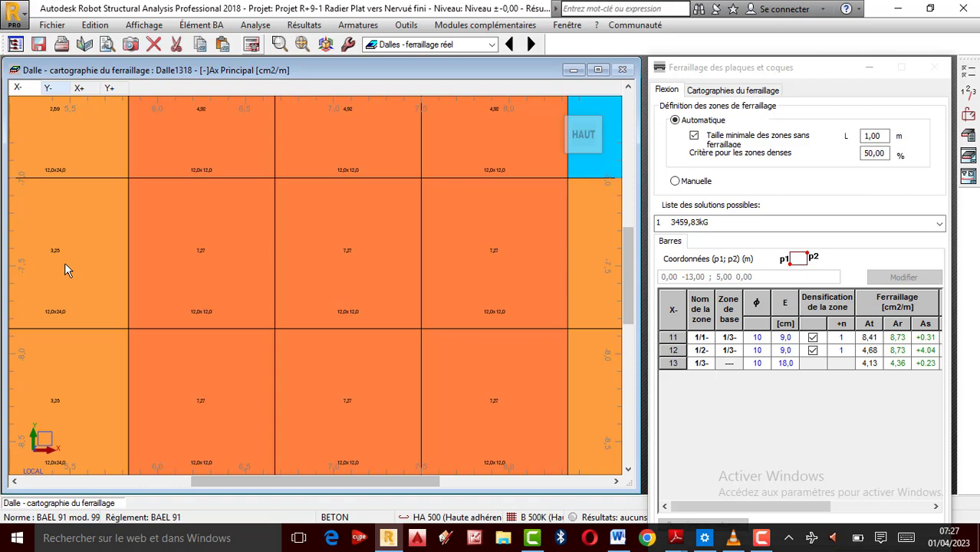
{"action": "scroll", "coordinate": [65, 262], "scroll_direction": "down", "scroll_amount": 2}
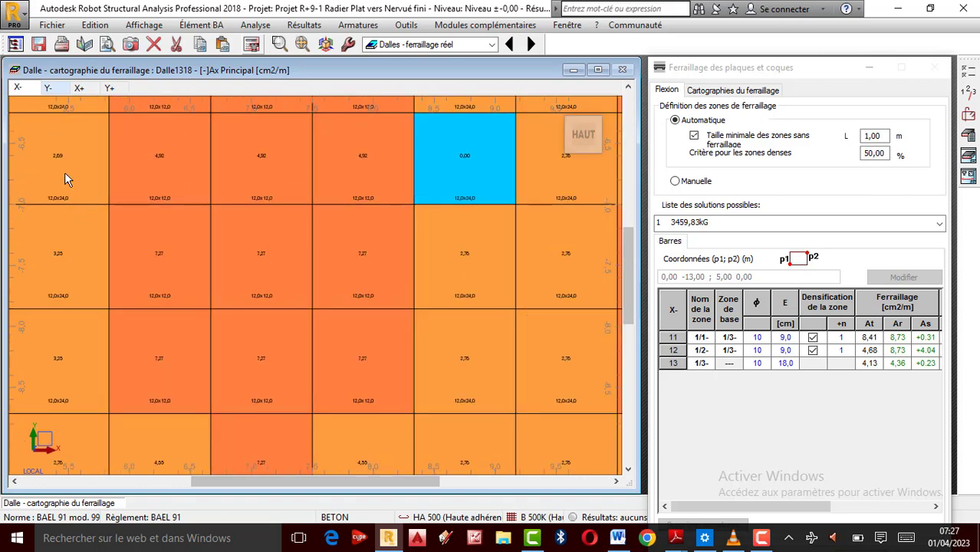
{"action": "scroll", "coordinate": [66, 172], "scroll_direction": "up", "scroll_amount": 1}
{"action": "scroll", "coordinate": [68, 238], "scroll_direction": "down", "scroll_amount": 2}
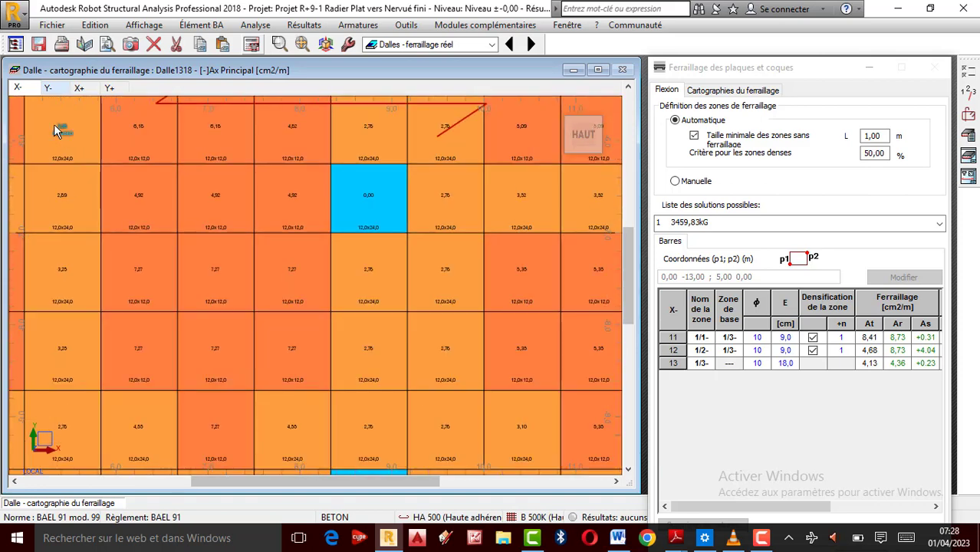
{"action": "scroll", "coordinate": [53, 130], "scroll_direction": "up", "scroll_amount": 1}
{"action": "scroll", "coordinate": [58, 236], "scroll_direction": "up", "scroll_amount": 2}
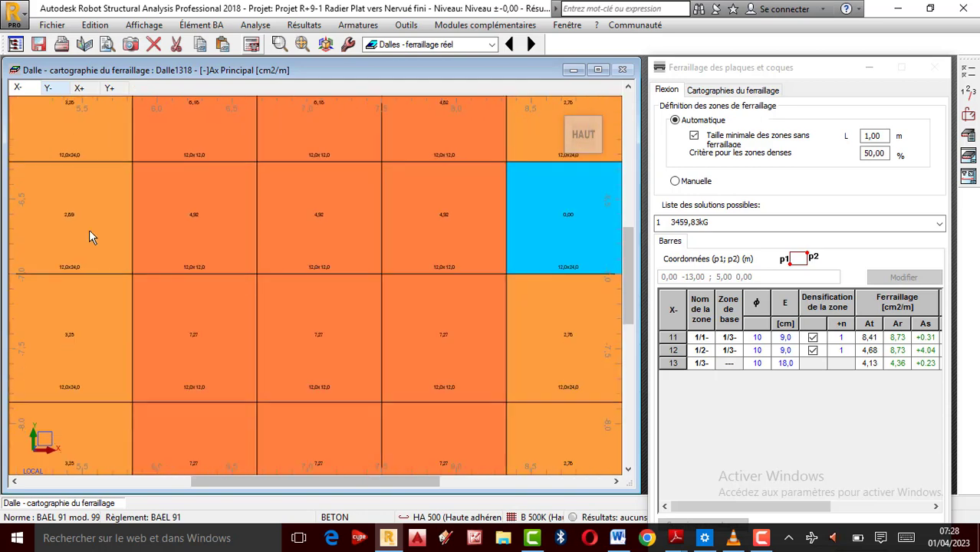
{"action": "scroll", "coordinate": [115, 230], "scroll_direction": "down", "scroll_amount": 3}
{"action": "scroll", "coordinate": [167, 147], "scroll_direction": "up", "scroll_amount": 1}
{"action": "scroll", "coordinate": [176, 161], "scroll_direction": "up", "scroll_amount": 2}
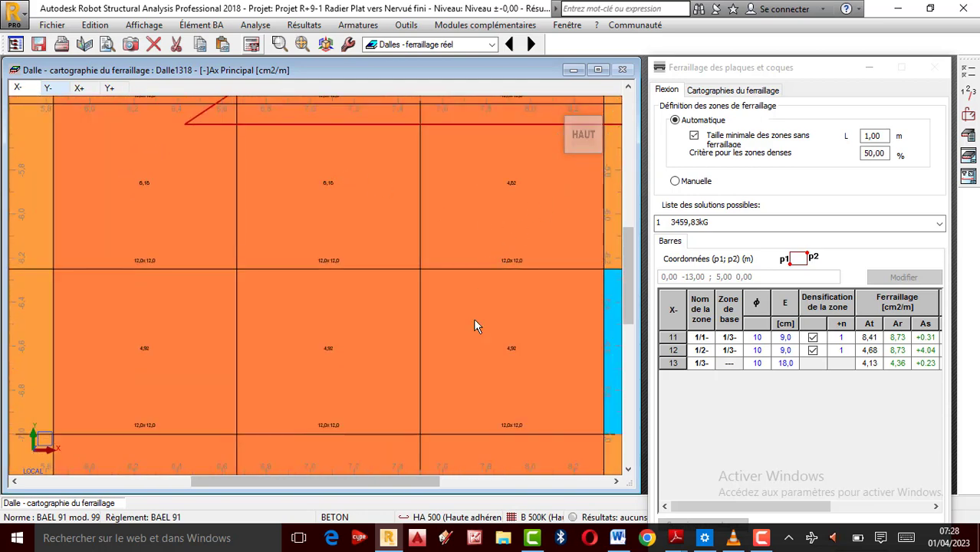
{"action": "scroll", "coordinate": [473, 318], "scroll_direction": "down", "scroll_amount": 2}
{"action": "scroll", "coordinate": [244, 139], "scroll_direction": "up", "scroll_amount": 1}
{"action": "scroll", "coordinate": [254, 251], "scroll_direction": "up", "scroll_amount": 2}
{"action": "scroll", "coordinate": [255, 251], "scroll_direction": "down", "scroll_amount": 1}
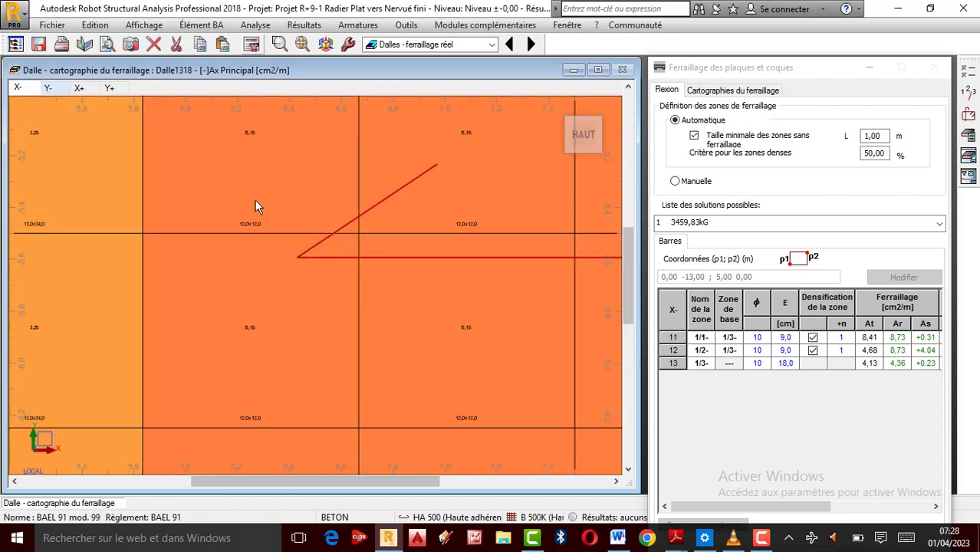
{"action": "scroll", "coordinate": [260, 137], "scroll_direction": "up", "scroll_amount": 2}
{"action": "scroll", "coordinate": [219, 231], "scroll_direction": "down", "scroll_amount": 2}
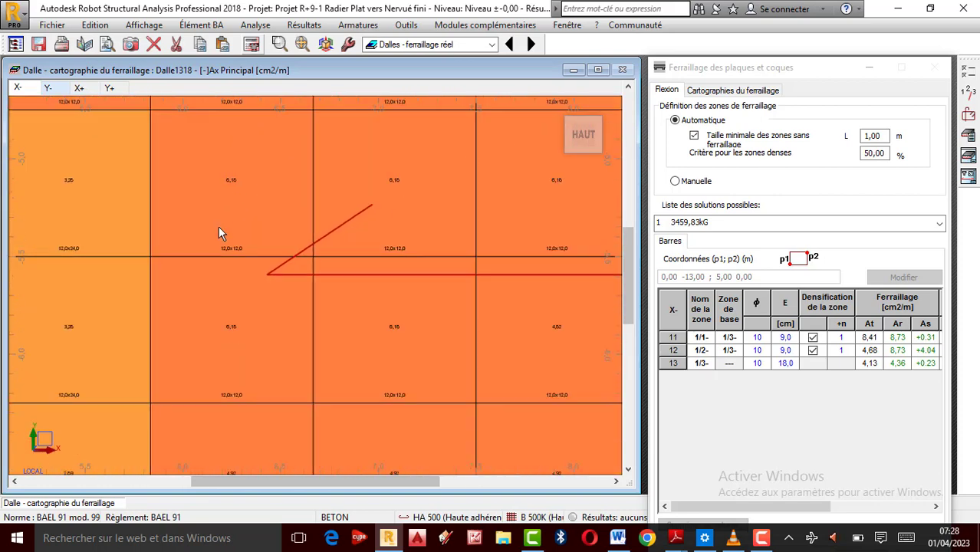
{"action": "scroll", "coordinate": [337, 199], "scroll_direction": "up", "scroll_amount": 1}
{"action": "scroll", "coordinate": [301, 275], "scroll_direction": "down", "scroll_amount": 1}
{"action": "scroll", "coordinate": [301, 270], "scroll_direction": "down", "scroll_amount": 2}
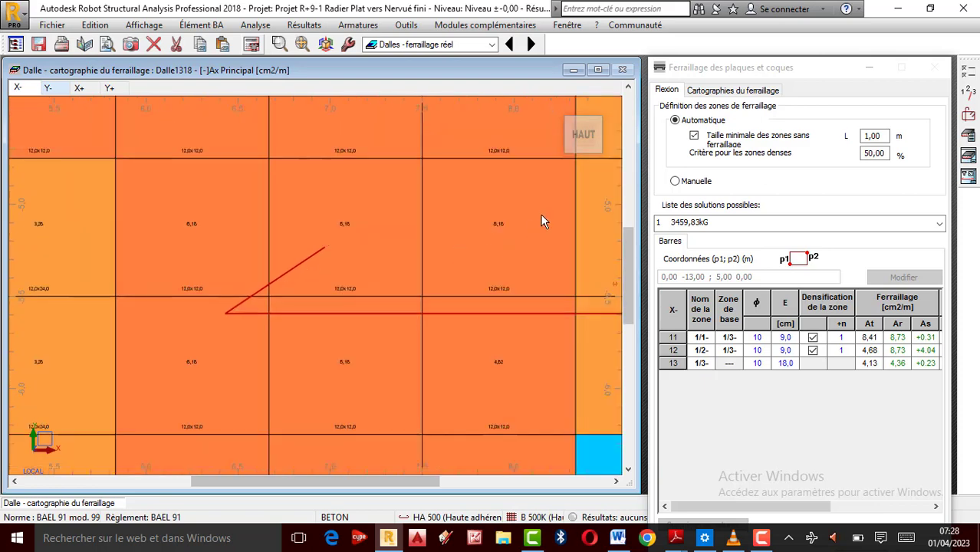
Step: Compare the 12,0x12,0 and 12,0x24,0 bar layouts in the X- map around the slab's re-entrant corner
{"action": "scroll", "coordinate": [542, 214], "scroll_direction": "up", "scroll_amount": 2}
{"action": "scroll", "coordinate": [459, 225], "scroll_direction": "down", "scroll_amount": 4}
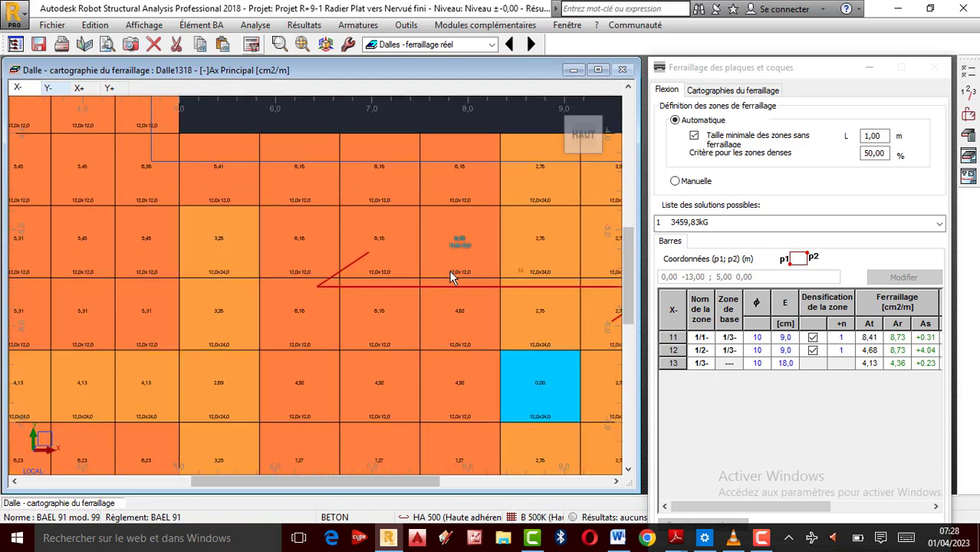
{"action": "scroll", "coordinate": [452, 272], "scroll_direction": "down", "scroll_amount": 3}
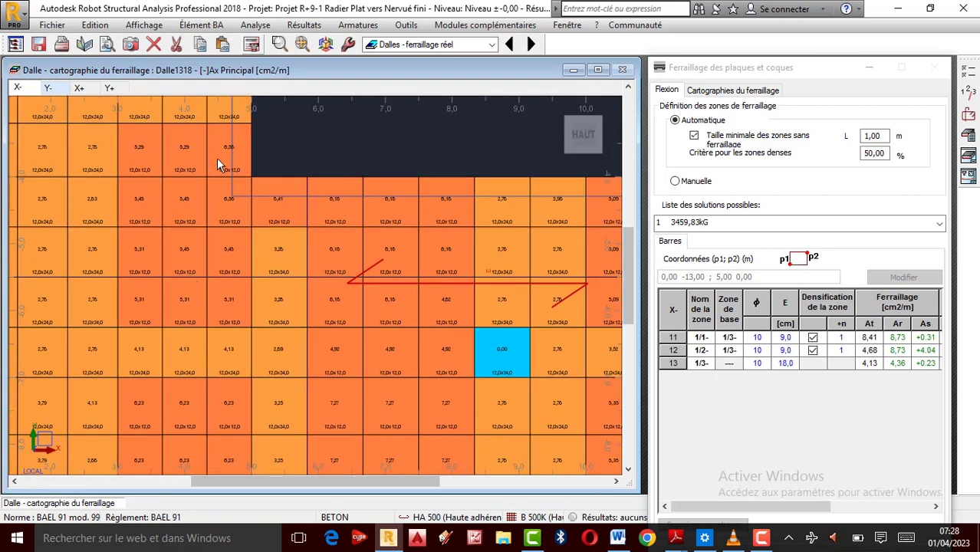
{"action": "scroll", "coordinate": [163, 149], "scroll_direction": "up", "scroll_amount": 2}
{"action": "scroll", "coordinate": [482, 353], "scroll_direction": "down", "scroll_amount": 2}
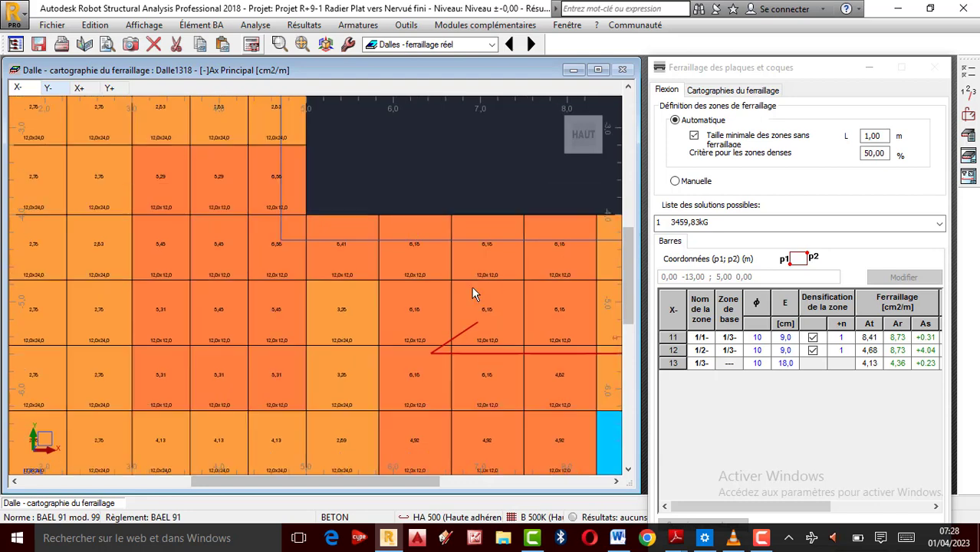
{"action": "scroll", "coordinate": [468, 374], "scroll_direction": "up", "scroll_amount": 4}
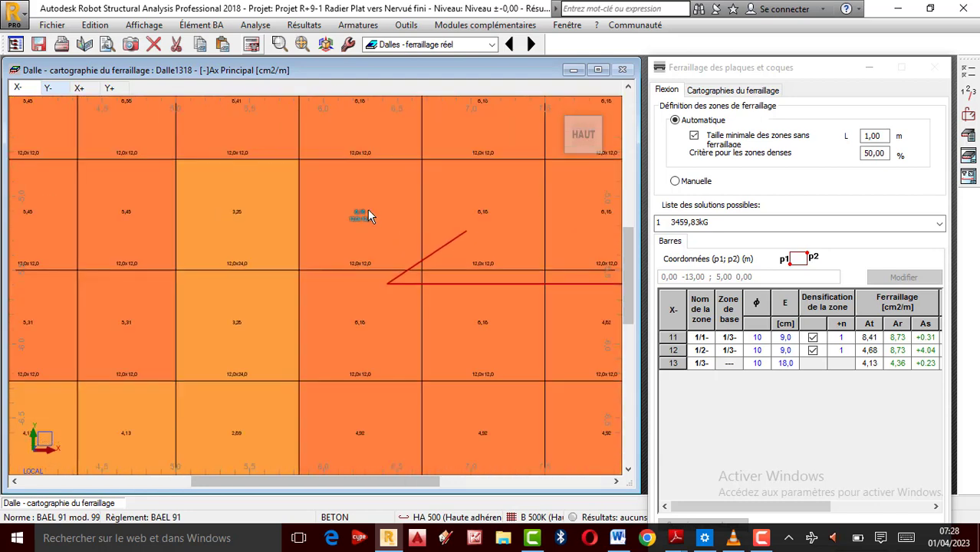
{"action": "scroll", "coordinate": [368, 218], "scroll_direction": "down", "scroll_amount": 2}
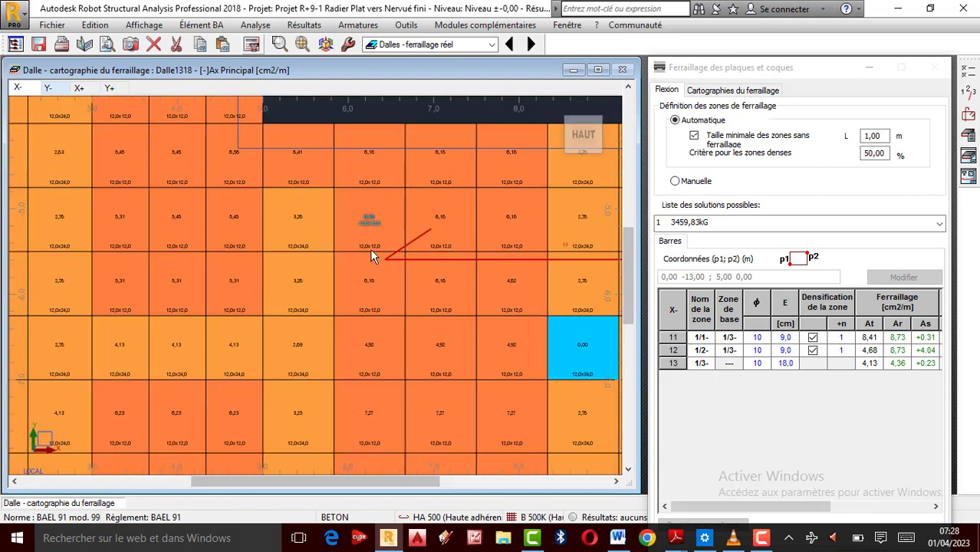
{"action": "scroll", "coordinate": [387, 241], "scroll_direction": "down", "scroll_amount": 1}
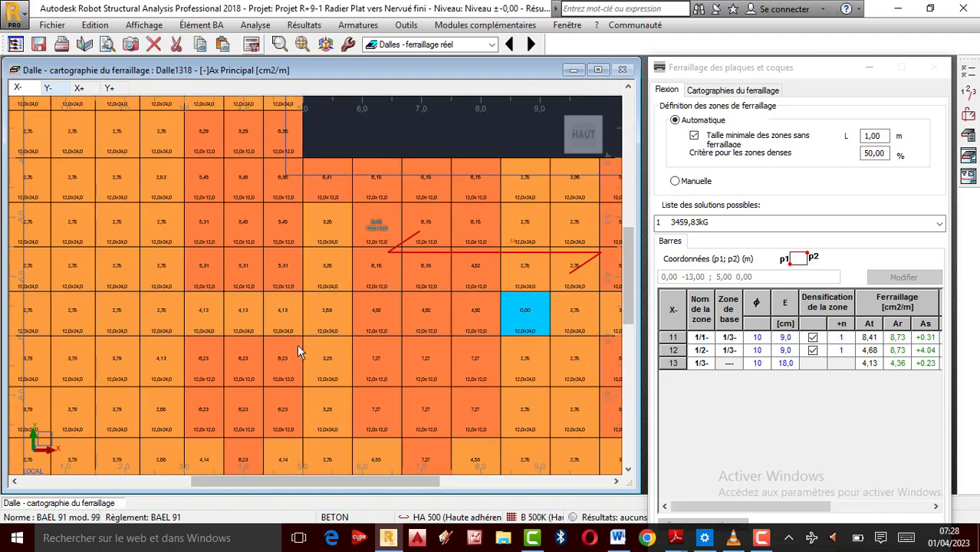
{"action": "scroll", "coordinate": [228, 405], "scroll_direction": "up", "scroll_amount": 4}
{"action": "scroll", "coordinate": [216, 300], "scroll_direction": "down", "scroll_amount": 4}
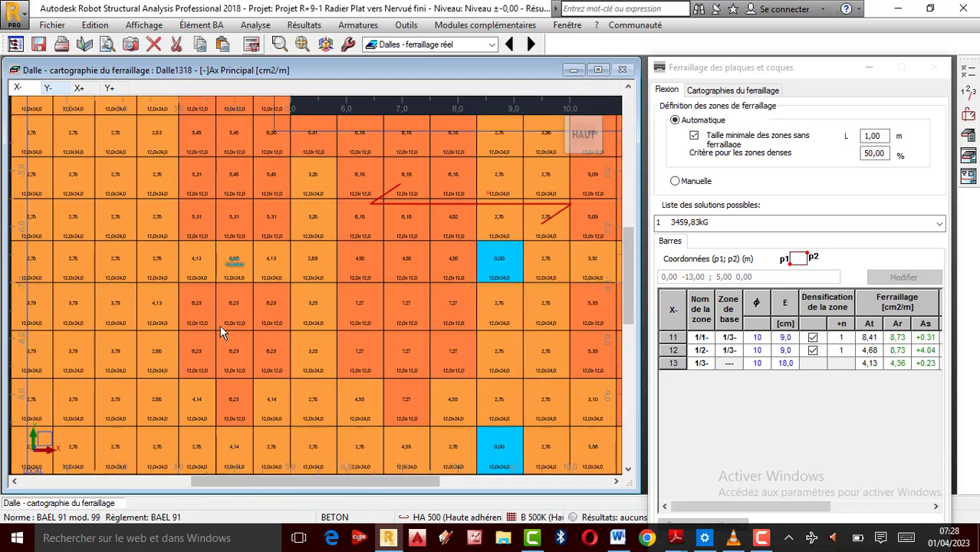
Step: Compare the section and bar spacing labels of the dark and light orange cells across slab 1318's X- map
{"action": "scroll", "coordinate": [227, 372], "scroll_direction": "up", "scroll_amount": 1}
{"action": "scroll", "coordinate": [228, 377], "scroll_direction": "up", "scroll_amount": 4}
{"action": "scroll", "coordinate": [242, 381], "scroll_direction": "down", "scroll_amount": 2}
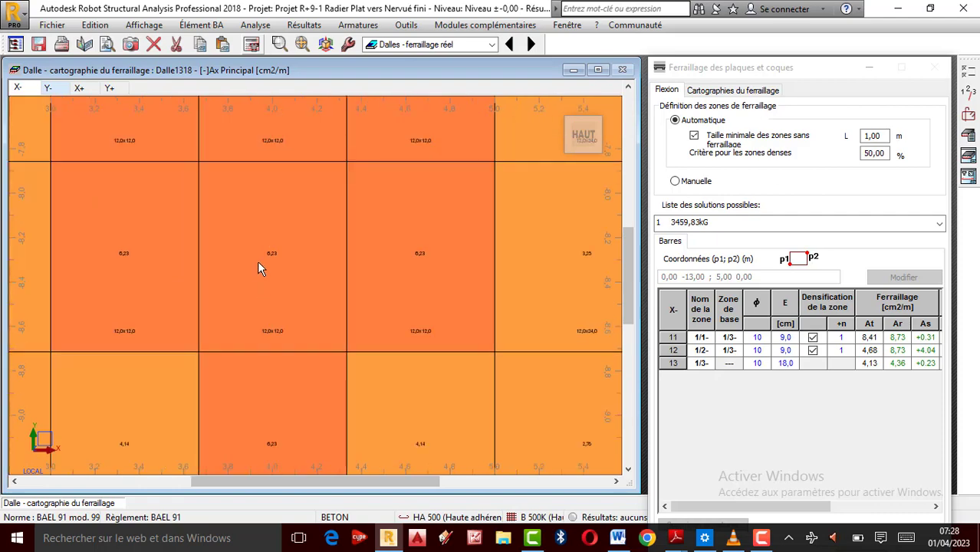
{"action": "scroll", "coordinate": [242, 287], "scroll_direction": "down", "scroll_amount": 3}
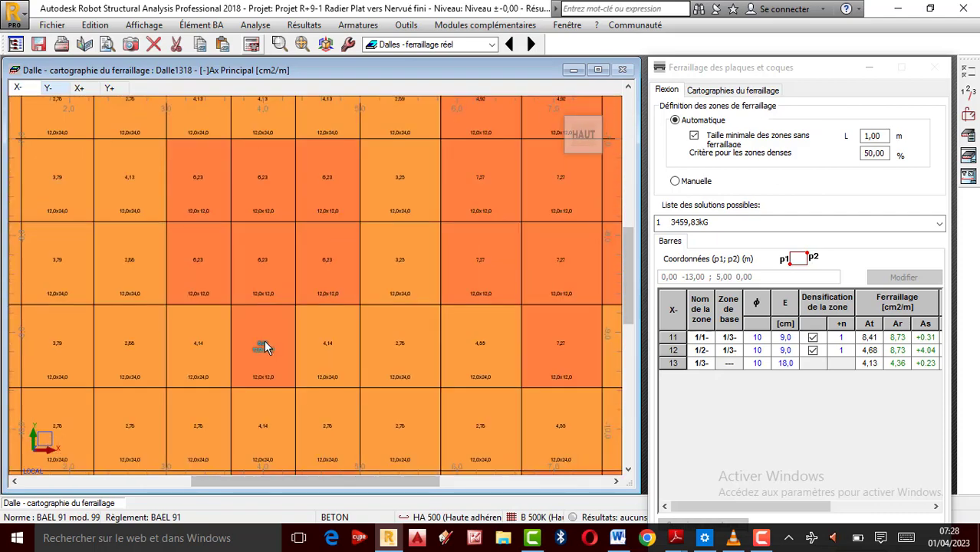
{"action": "scroll", "coordinate": [261, 353], "scroll_direction": "down", "scroll_amount": 4}
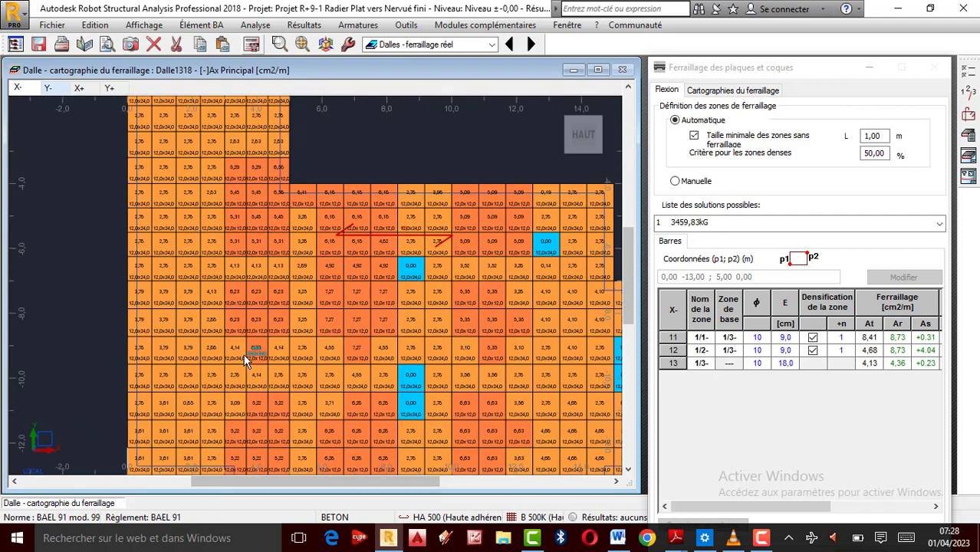
{"action": "scroll", "coordinate": [289, 267], "scroll_direction": "down", "scroll_amount": 3}
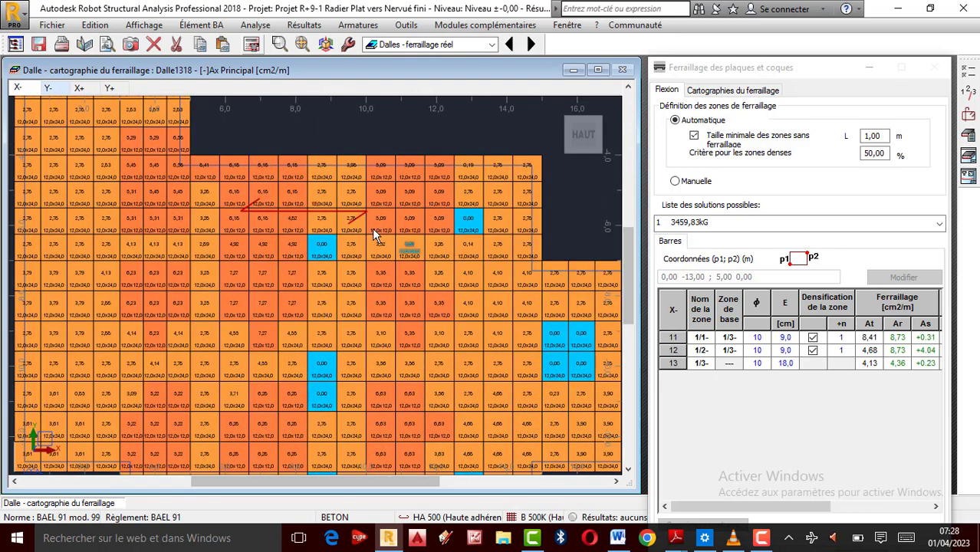
{"action": "scroll", "coordinate": [357, 307], "scroll_direction": "up", "scroll_amount": 5}
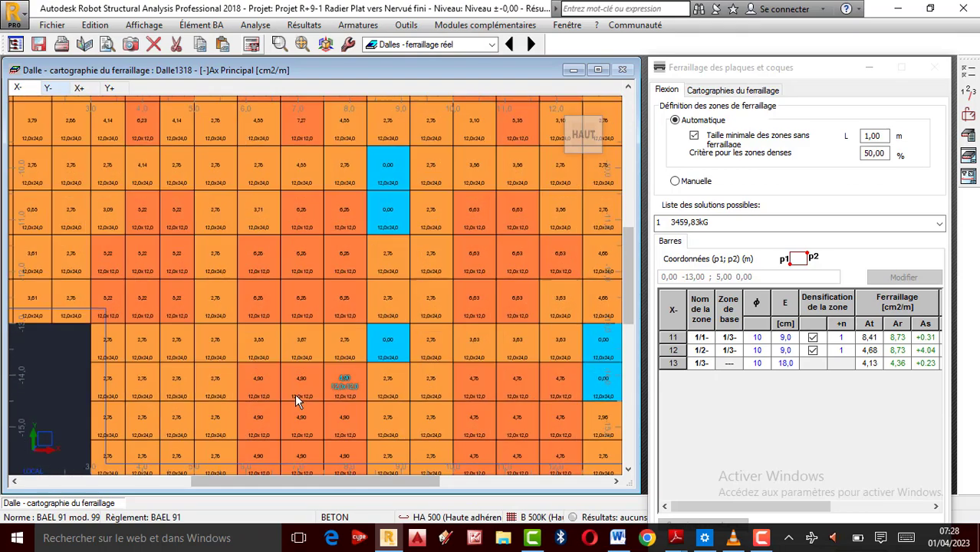
Step: Display slab 1318's Y- reinforcement map and examine the labels in its blue cell band and the adjoining dark orange cells
{"action": "left_click", "coordinate": [47, 87]}
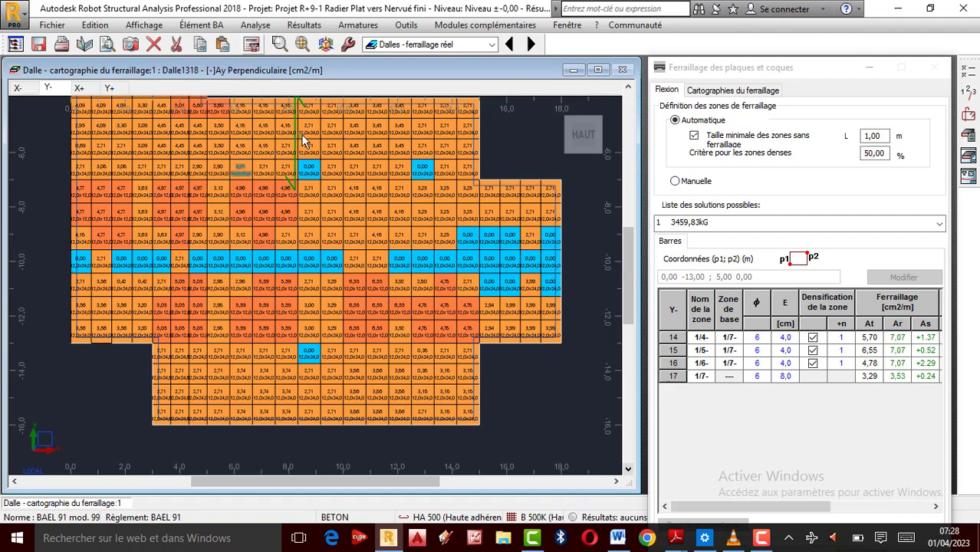
{"action": "scroll", "coordinate": [323, 171], "scroll_direction": "up", "scroll_amount": 4}
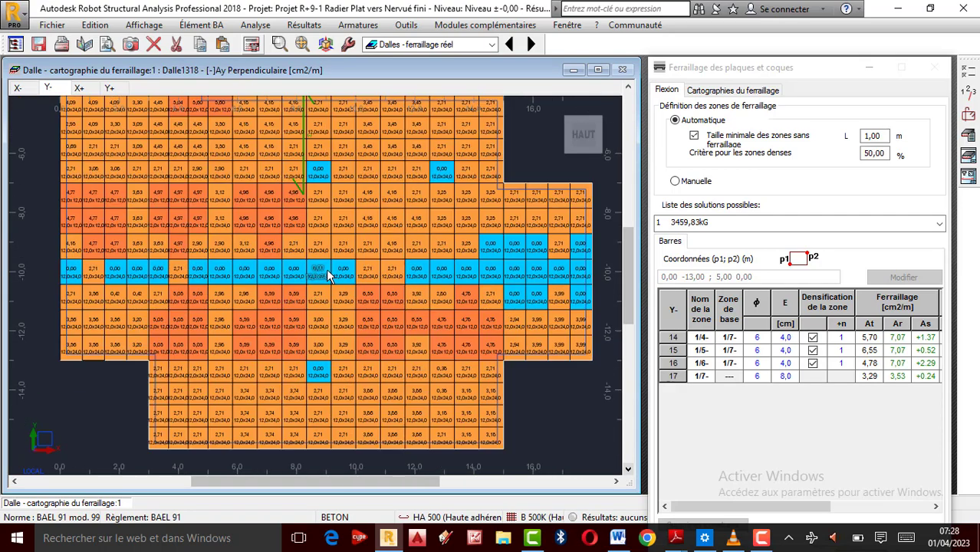
{"action": "scroll", "coordinate": [319, 278], "scroll_direction": "down", "scroll_amount": 3}
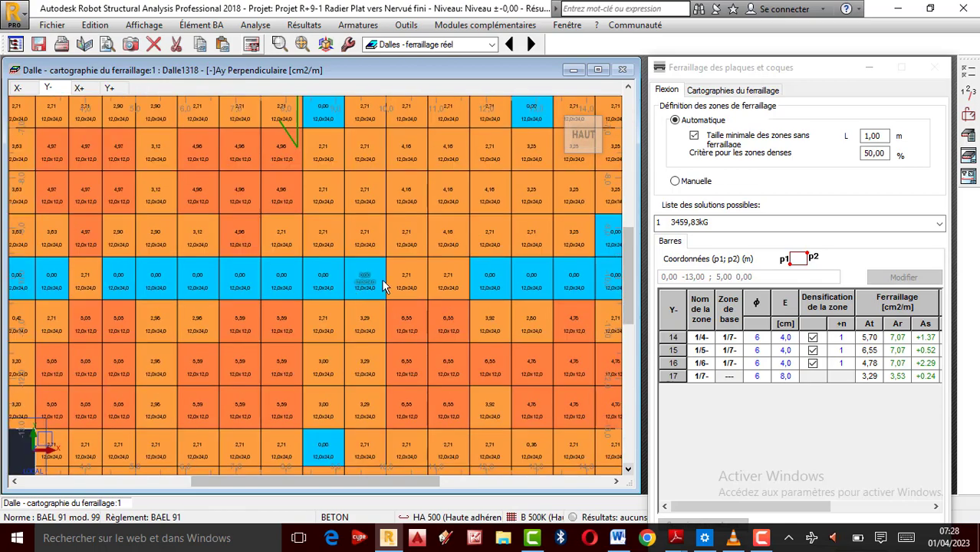
{"action": "scroll", "coordinate": [269, 198], "scroll_direction": "up", "scroll_amount": 3}
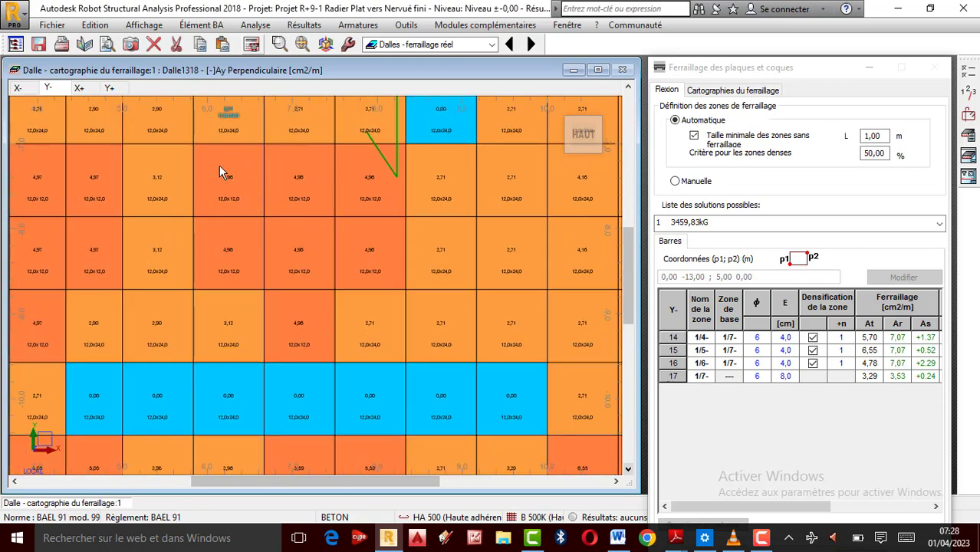
{"action": "scroll", "coordinate": [246, 184], "scroll_direction": "down", "scroll_amount": 4}
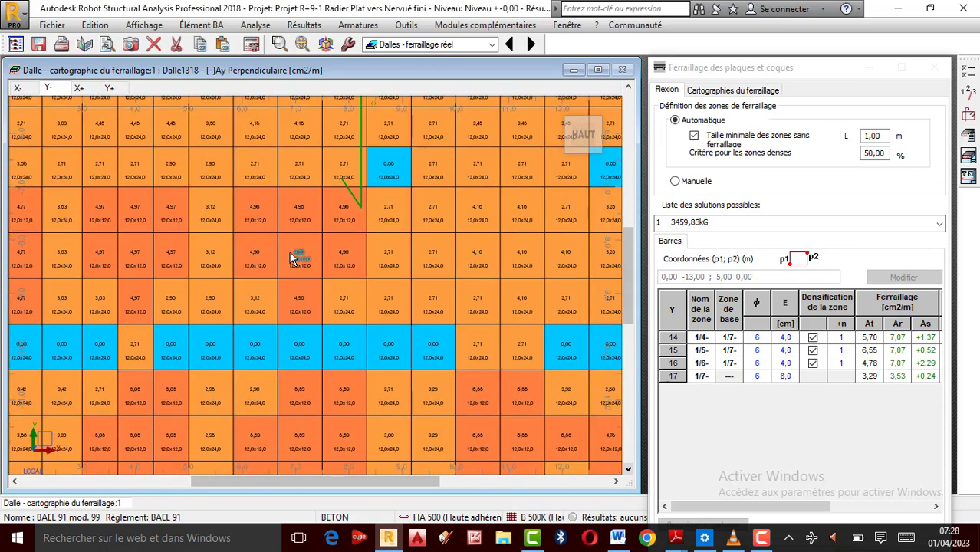
{"action": "scroll", "coordinate": [267, 143], "scroll_direction": "up", "scroll_amount": 1}
{"action": "scroll", "coordinate": [303, 158], "scroll_direction": "down", "scroll_amount": 2}
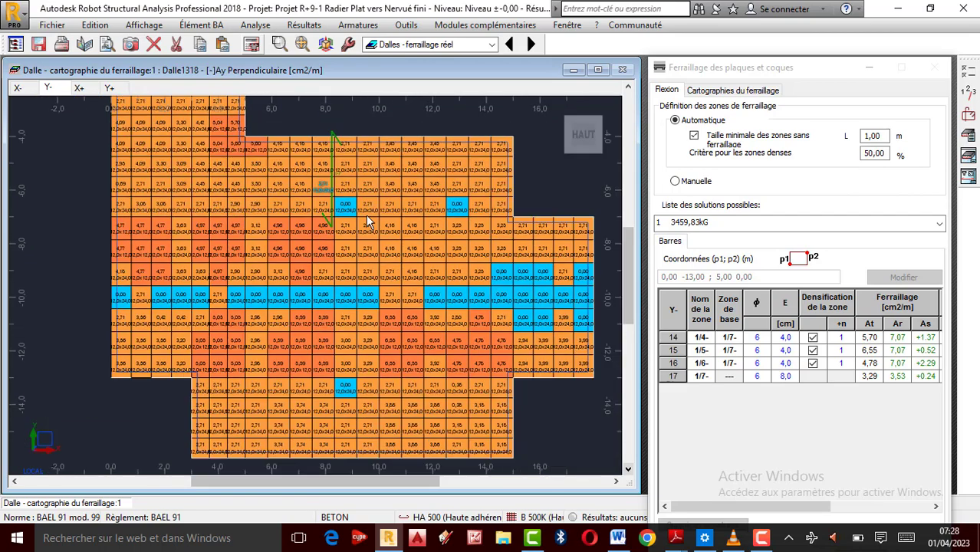
{"action": "scroll", "coordinate": [417, 250], "scroll_direction": "up", "scroll_amount": 1}
{"action": "scroll", "coordinate": [416, 255], "scroll_direction": "down", "scroll_amount": 3}
Step: Display slab 1318's X+ reinforcement map and examine the section and spacing labels around its blue cells
{"action": "left_click", "coordinate": [79, 87]}
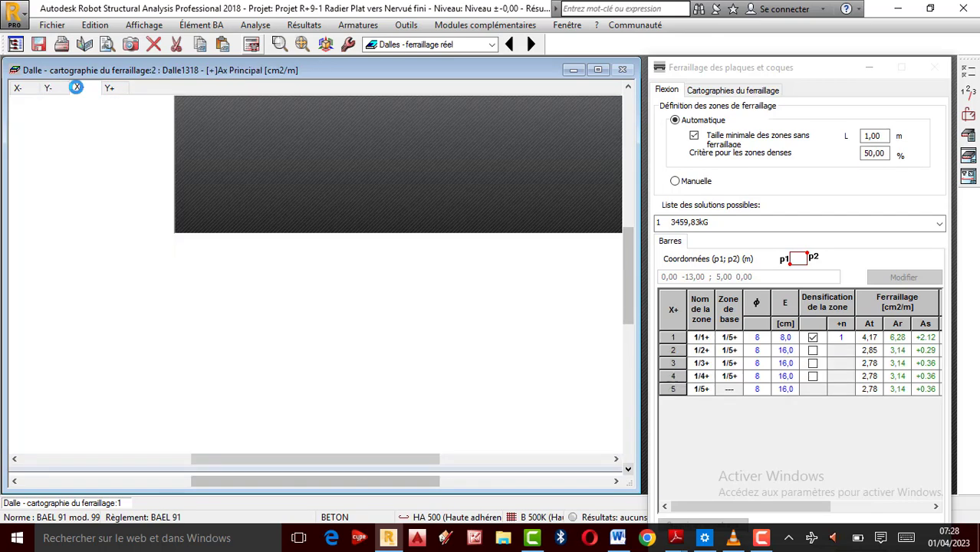
{"action": "scroll", "coordinate": [271, 221], "scroll_direction": "up", "scroll_amount": 2}
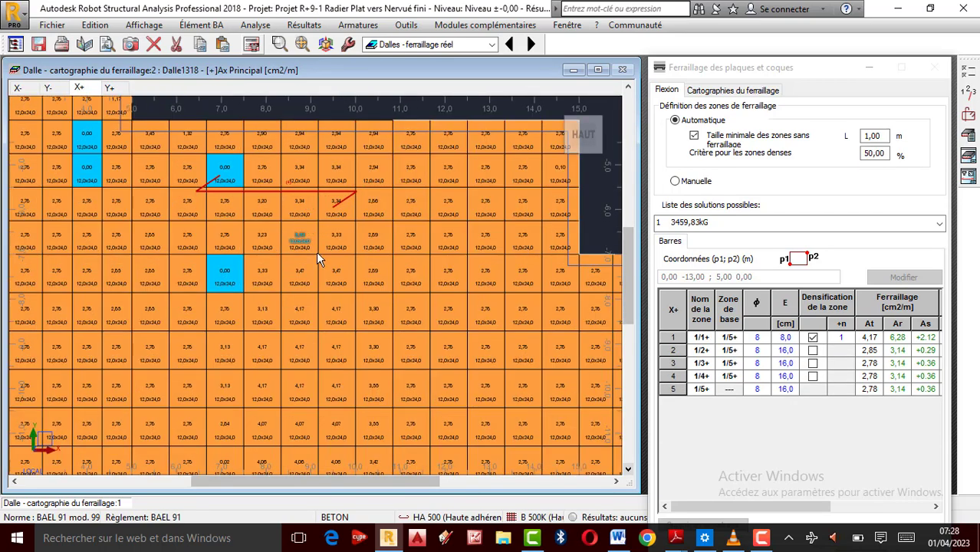
{"action": "scroll", "coordinate": [316, 253], "scroll_direction": "up", "scroll_amount": 1}
{"action": "scroll", "coordinate": [307, 272], "scroll_direction": "up", "scroll_amount": 2}
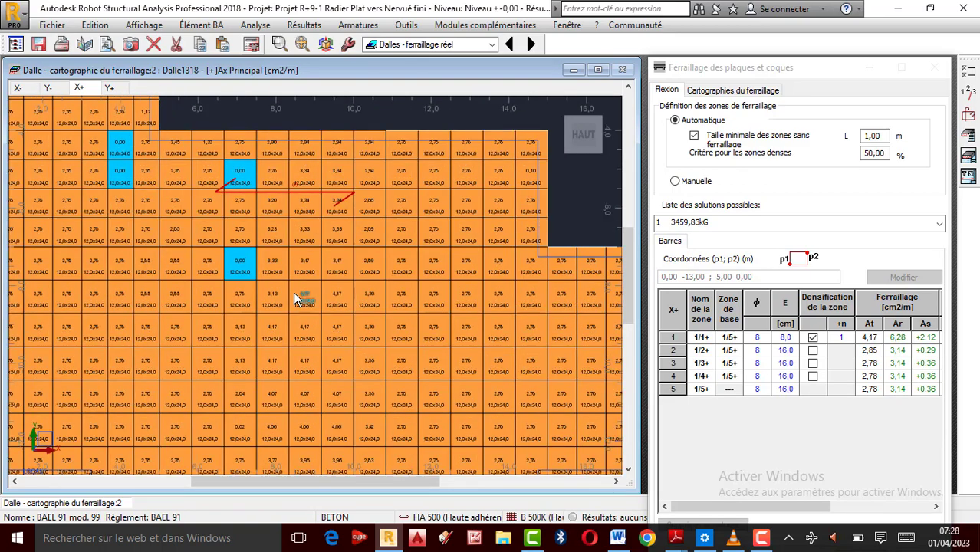
{"action": "scroll", "coordinate": [301, 274], "scroll_direction": "down", "scroll_amount": 2}
Step: Display slab 1318's Y+ reinforcement map and examine its cell labels, bar zones and blue cells
{"action": "left_click", "coordinate": [110, 88]}
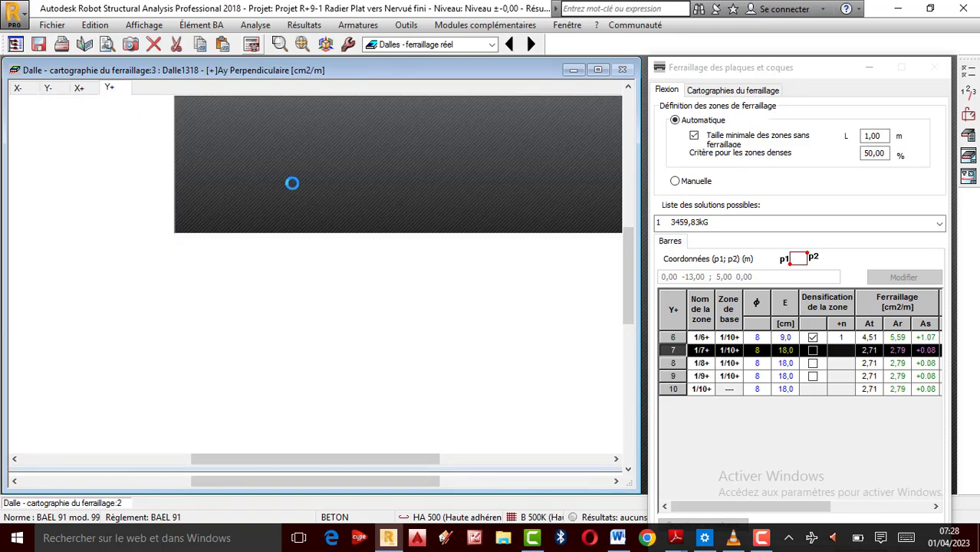
{"action": "scroll", "coordinate": [307, 198], "scroll_direction": "up", "scroll_amount": 3}
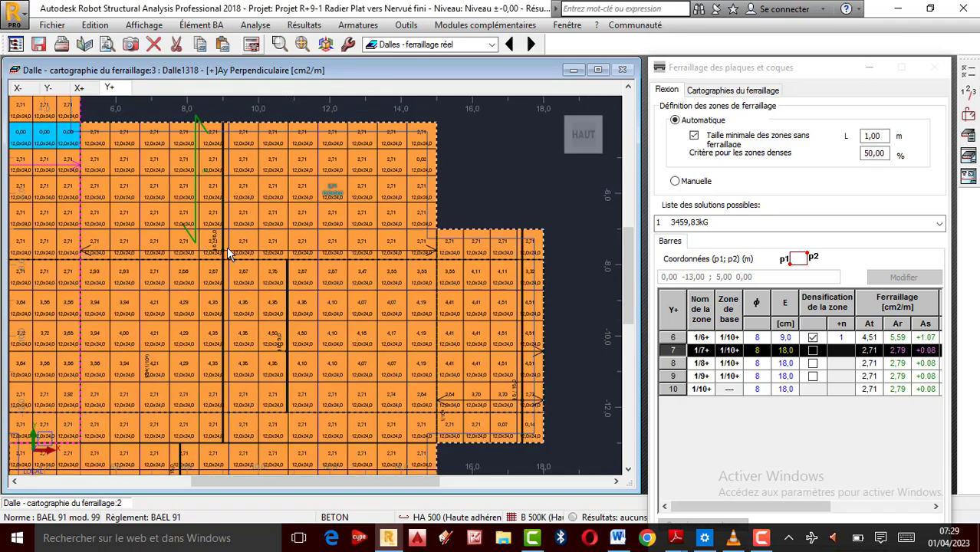
{"action": "scroll", "coordinate": [237, 272], "scroll_direction": "down", "scroll_amount": 3}
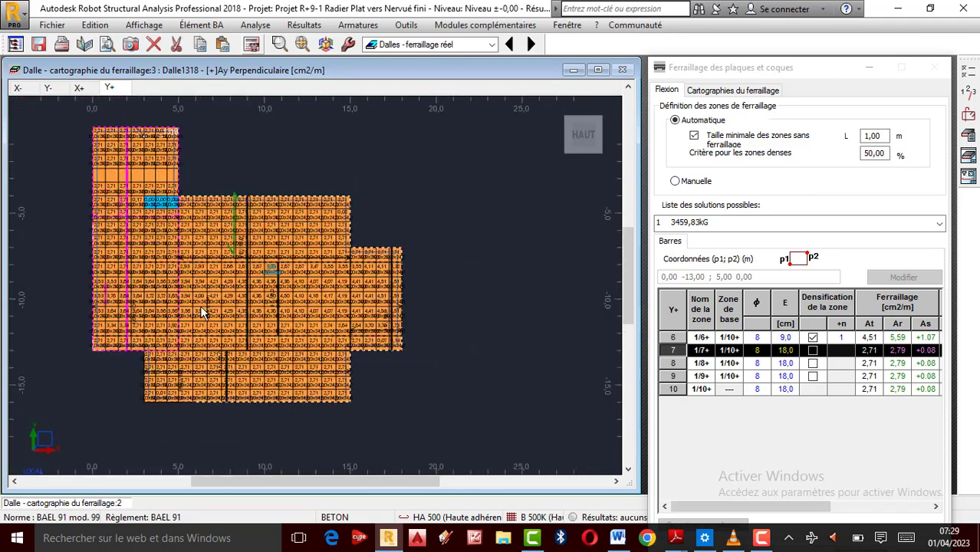
{"action": "scroll", "coordinate": [200, 305], "scroll_direction": "up", "scroll_amount": 2}
{"action": "scroll", "coordinate": [258, 262], "scroll_direction": "down", "scroll_amount": 3}
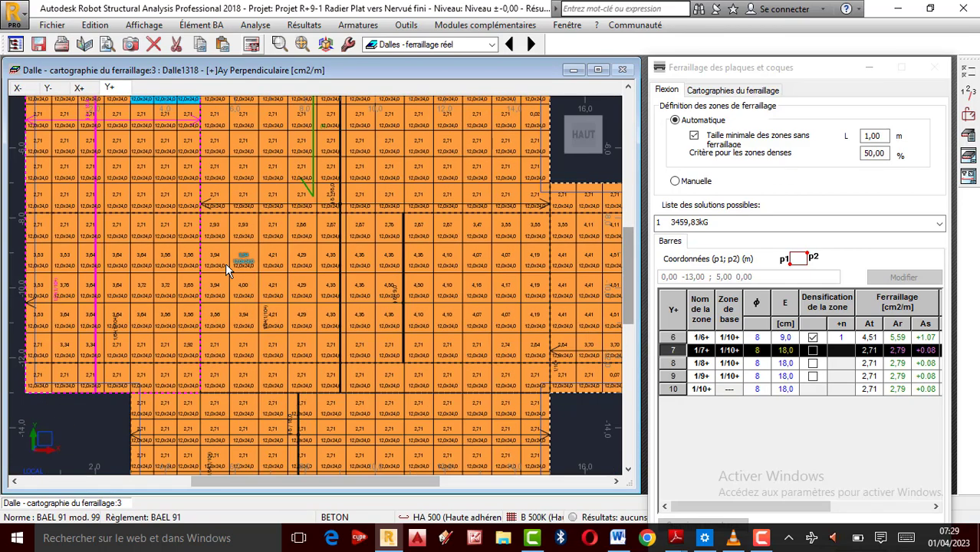
{"action": "scroll", "coordinate": [290, 220], "scroll_direction": "up", "scroll_amount": 2}
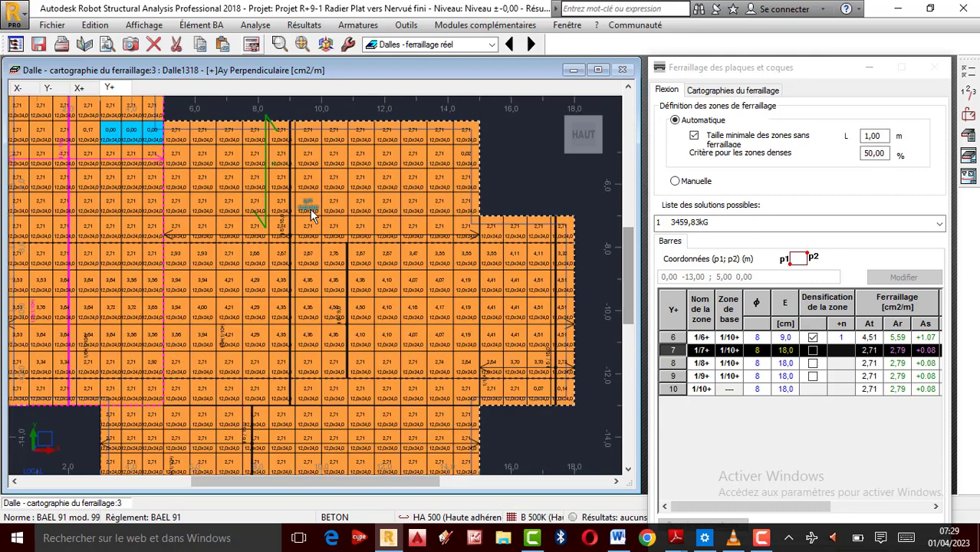
{"action": "scroll", "coordinate": [306, 223], "scroll_direction": "down", "scroll_amount": 1}
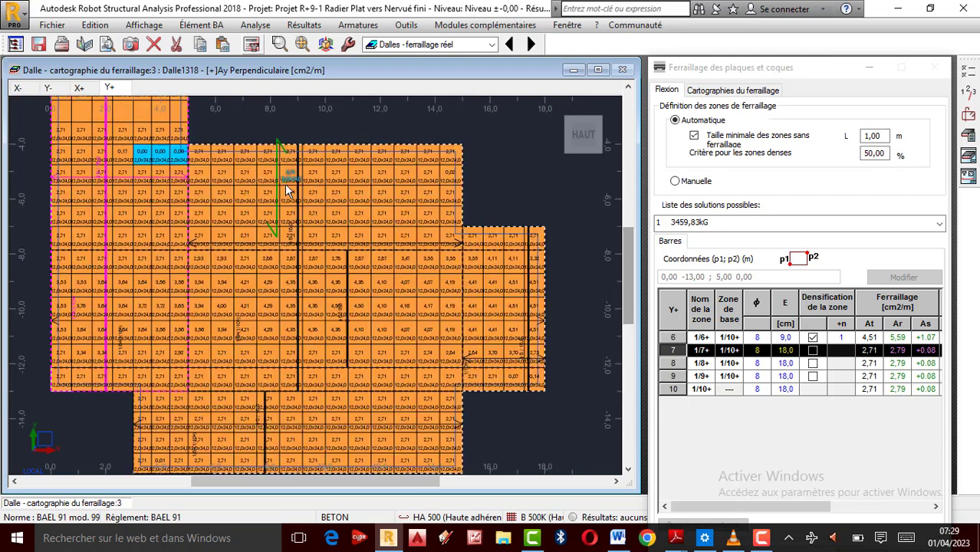
{"action": "scroll", "coordinate": [286, 153], "scroll_direction": "down", "scroll_amount": 1}
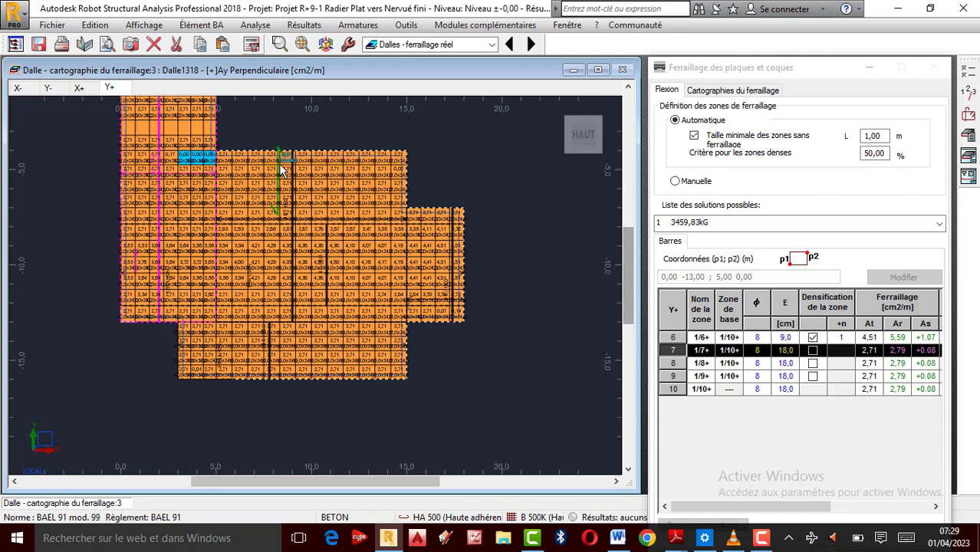
{"action": "scroll", "coordinate": [294, 167], "scroll_direction": "up", "scroll_amount": 1}
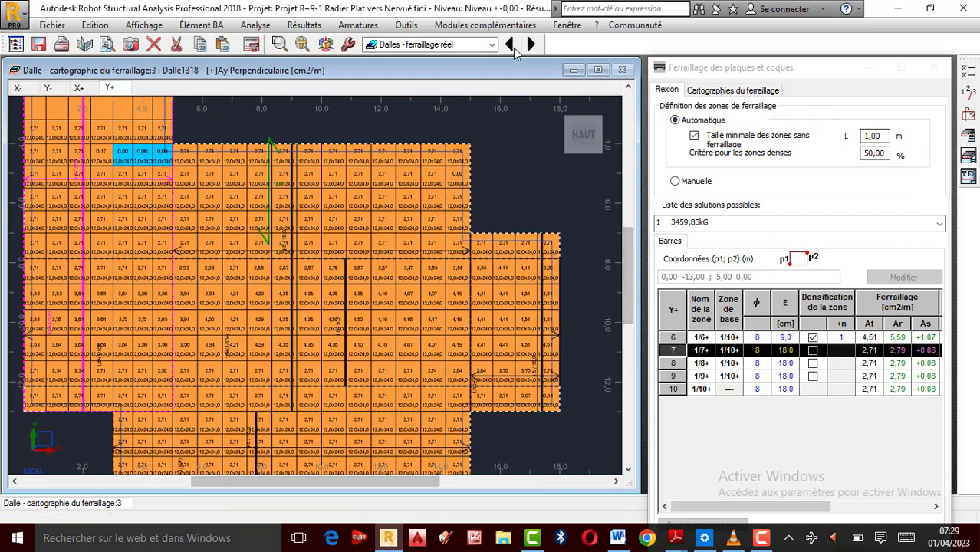
{"action": "left_click", "coordinate": [493, 46]}
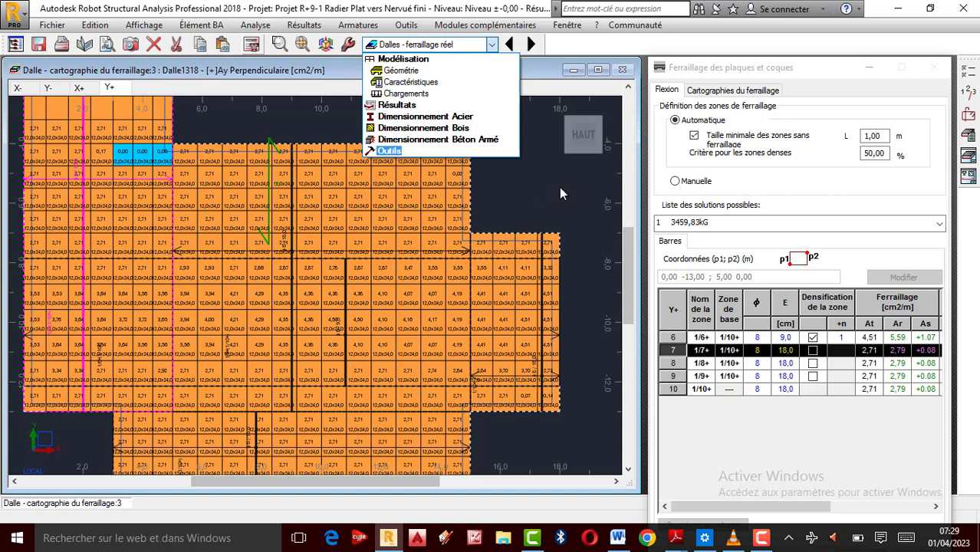
{"action": "left_click", "coordinate": [446, 207]}
{"action": "scroll", "coordinate": [408, 219], "scroll_direction": "up", "scroll_amount": 1}
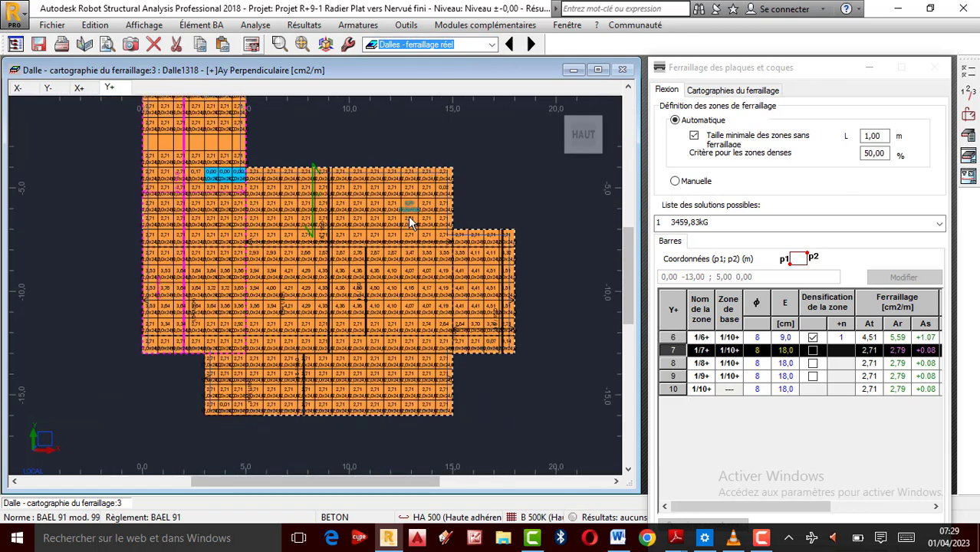
{"action": "left_click", "coordinate": [743, 492]}
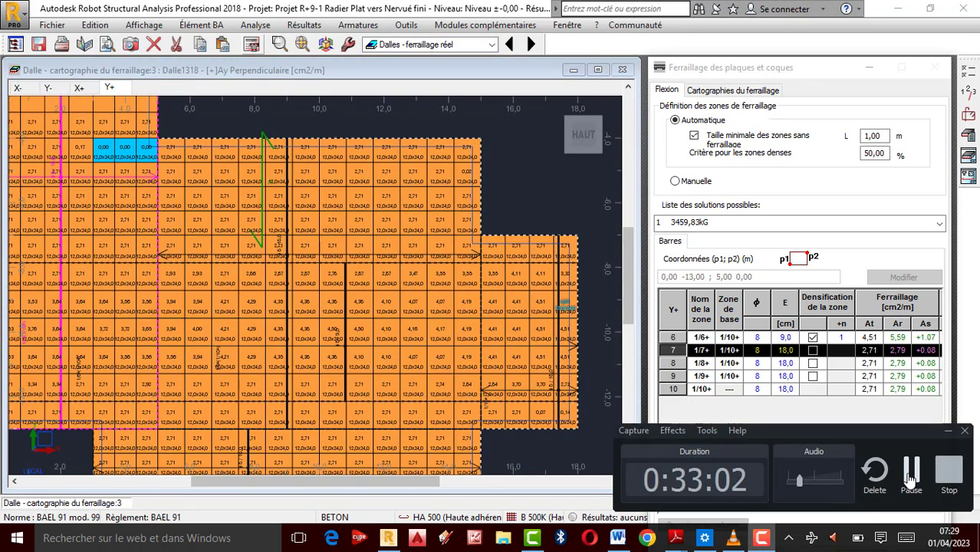
{"action": "scroll", "coordinate": [294, 253], "scroll_direction": "down", "scroll_amount": 1}
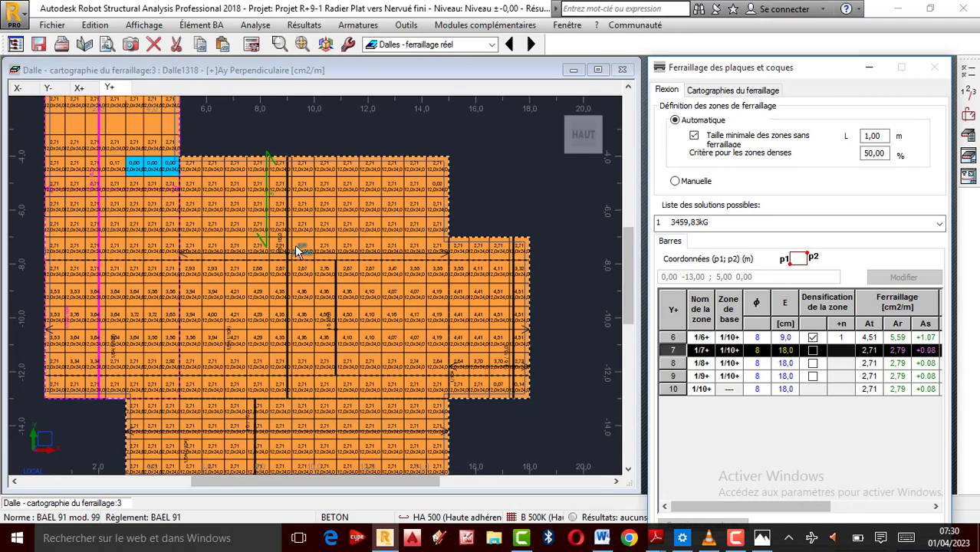
{"action": "scroll", "coordinate": [296, 252], "scroll_direction": "down", "scroll_amount": 1}
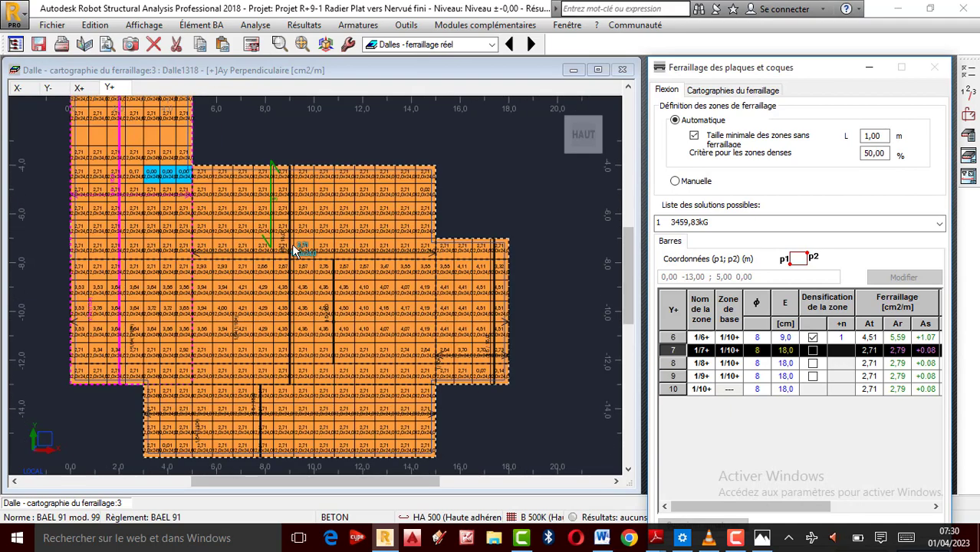
{"action": "scroll", "coordinate": [296, 251], "scroll_direction": "down", "scroll_amount": 1}
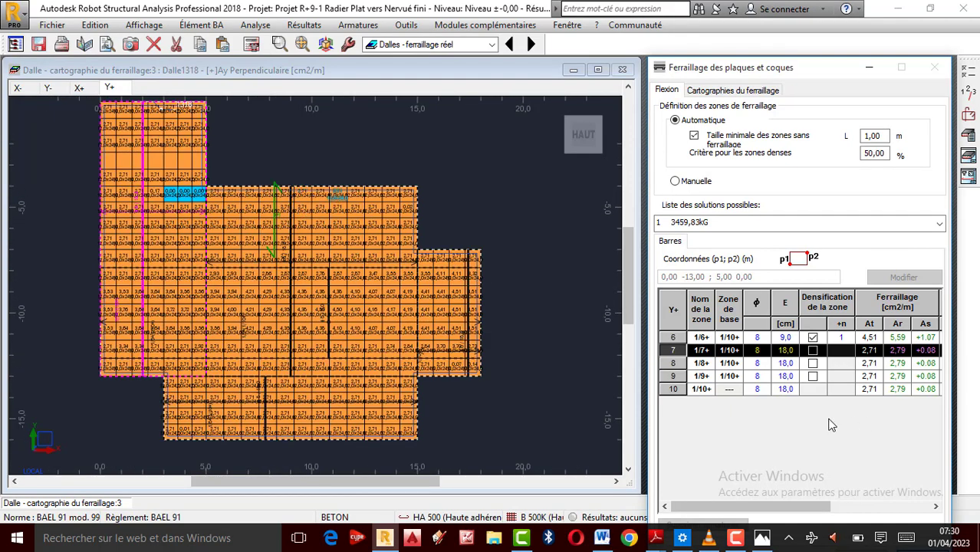
Step: Switch to the Photos screenshot and read bar 2's theoretical sections, bar layouts and transverse reinforcement in the highlighted column row
{"action": "left_click", "coordinate": [762, 538]}
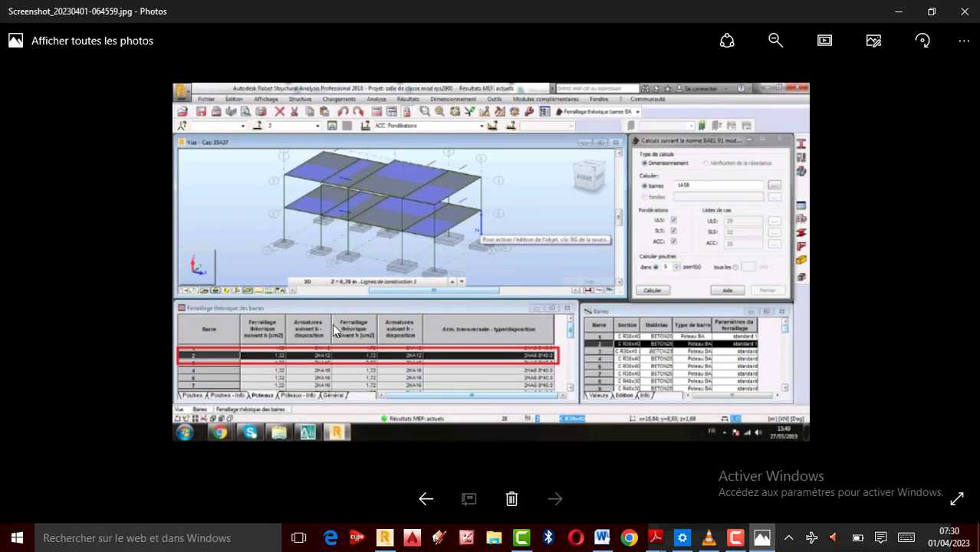
{"action": "scroll", "coordinate": [314, 315], "scroll_direction": "up", "scroll_amount": 2}
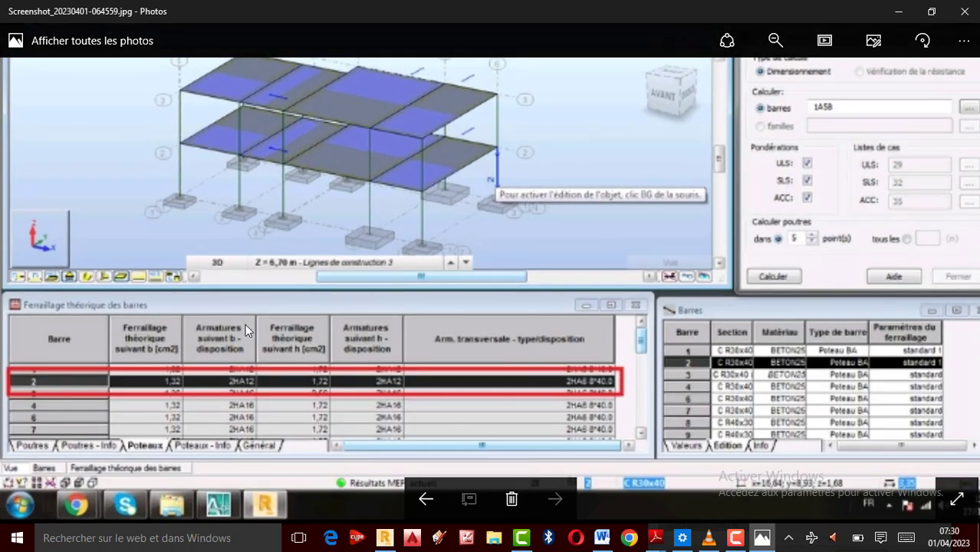
{"action": "scroll", "coordinate": [245, 325], "scroll_direction": "down", "scroll_amount": 2}
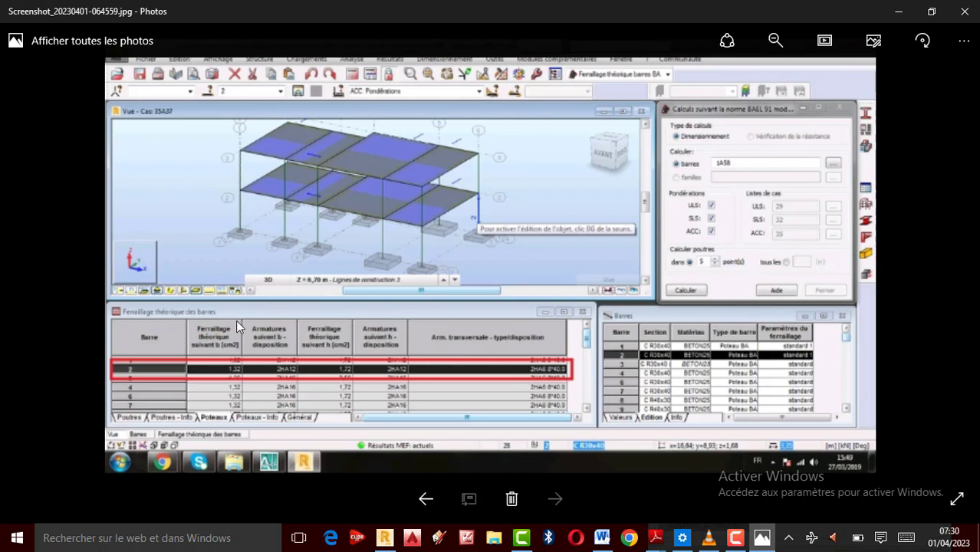
{"action": "scroll", "coordinate": [277, 299], "scroll_direction": "up", "scroll_amount": 3}
{"action": "scroll", "coordinate": [268, 325], "scroll_direction": "down", "scroll_amount": 2}
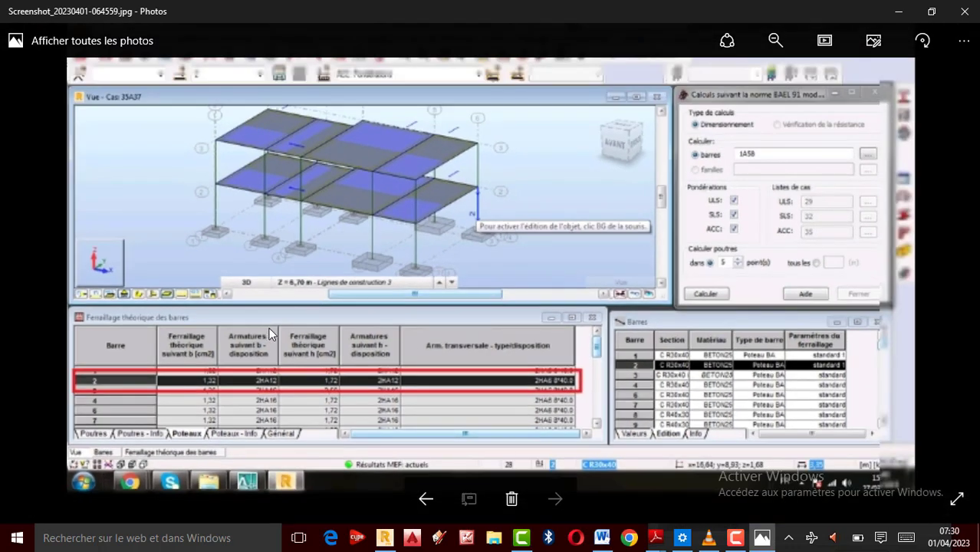
{"action": "scroll", "coordinate": [267, 325], "scroll_direction": "up", "scroll_amount": 2}
{"action": "scroll", "coordinate": [136, 412], "scroll_direction": "up", "scroll_amount": 1}
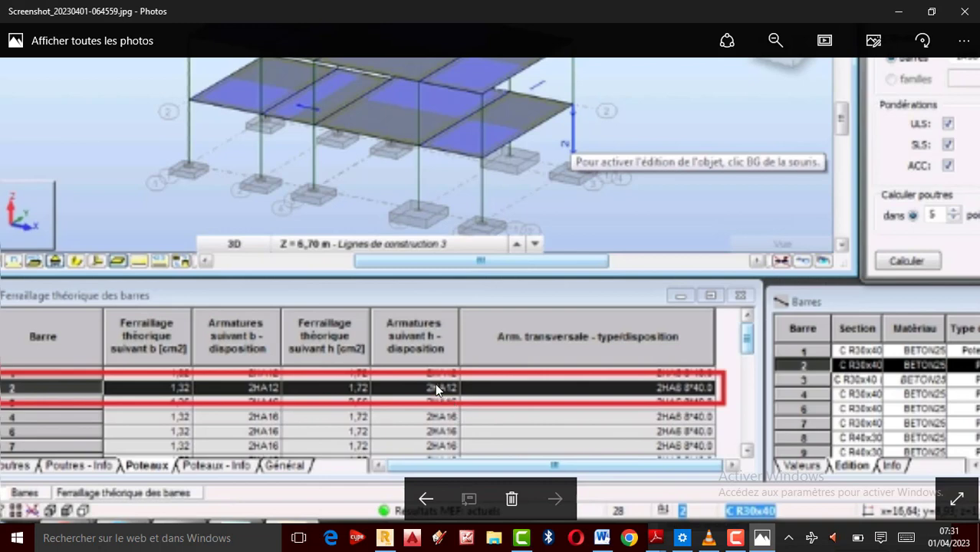
{"action": "scroll", "coordinate": [431, 388], "scroll_direction": "down", "scroll_amount": 1}
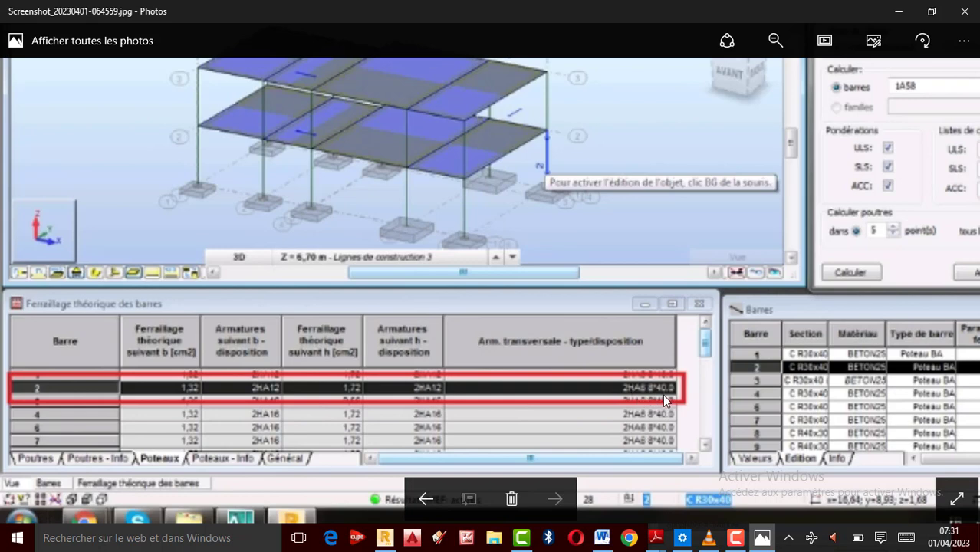
{"action": "scroll", "coordinate": [575, 403], "scroll_direction": "down", "scroll_amount": 2}
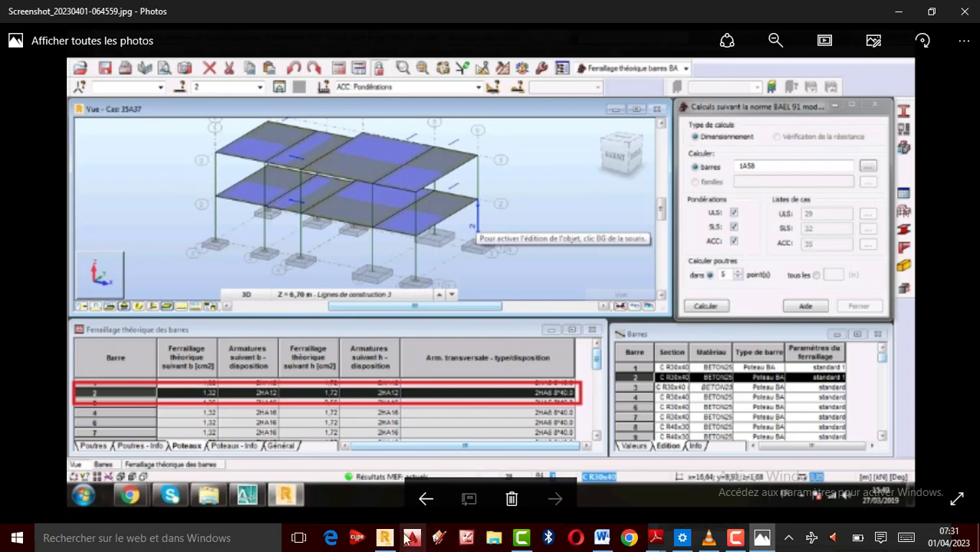
Step: Switch back to Robot and inspect the section and spacing labels in the middle of slab 1318's Y+ map
{"action": "mouse_move", "coordinate": [396, 542]}
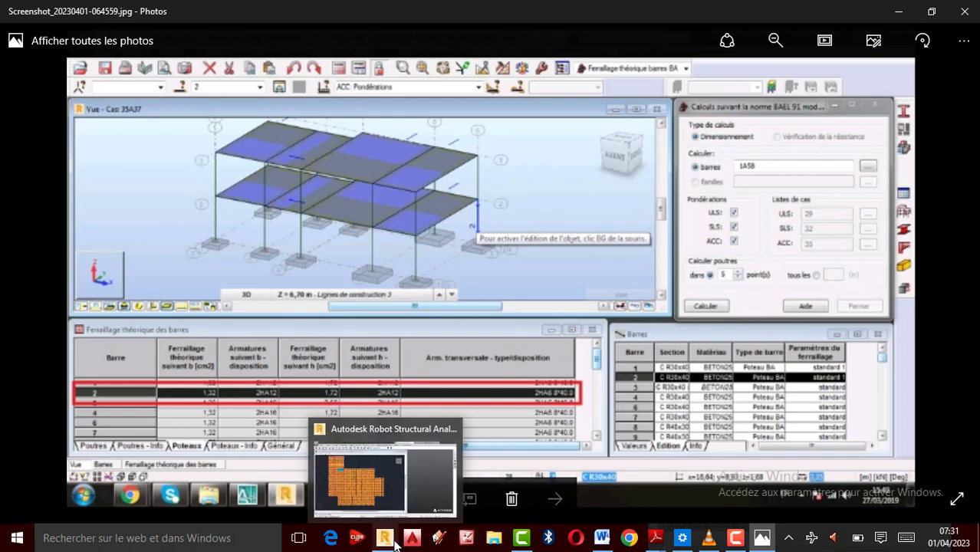
{"action": "left_click", "coordinate": [390, 503]}
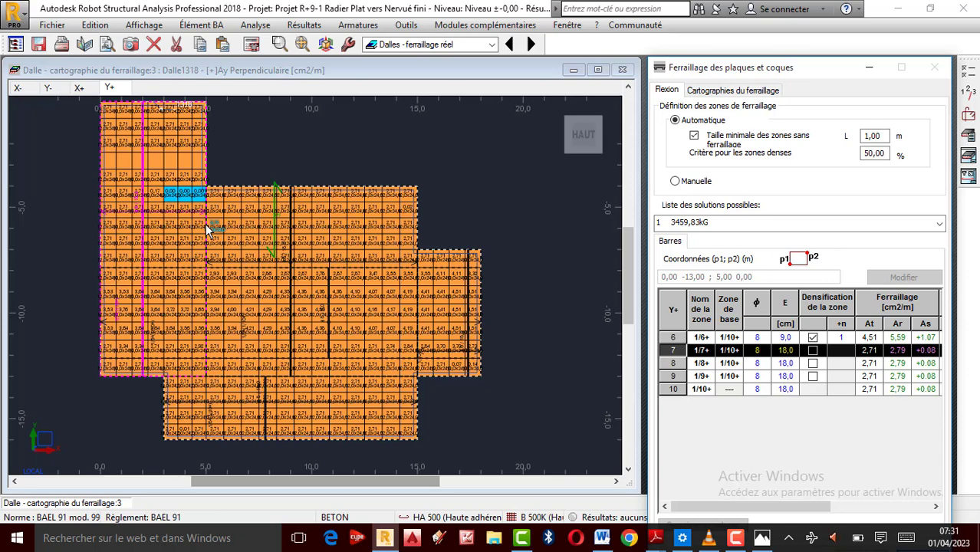
{"action": "middle_click_drag", "start_coordinate": [206, 225], "coordinate": [301, 226]}
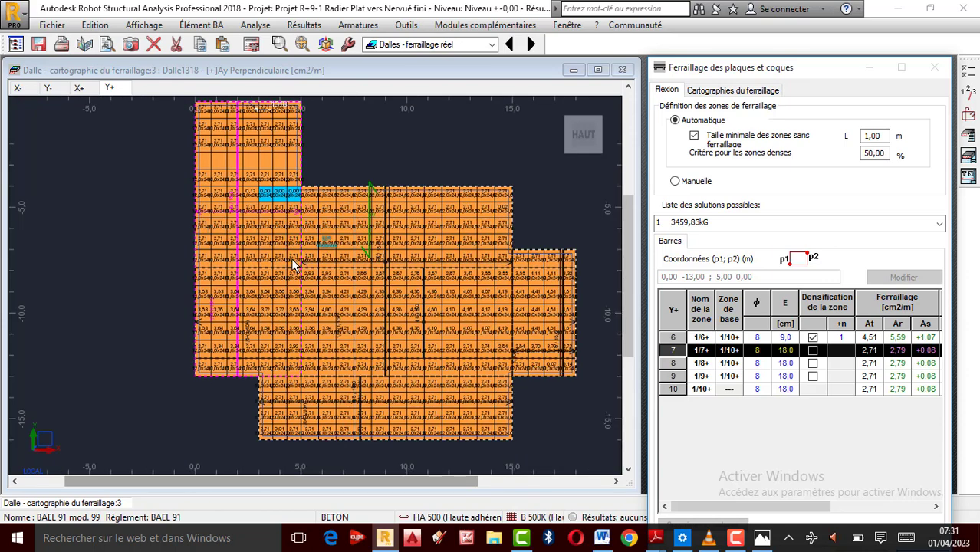
{"action": "scroll", "coordinate": [437, 246], "scroll_direction": "up", "scroll_amount": 4}
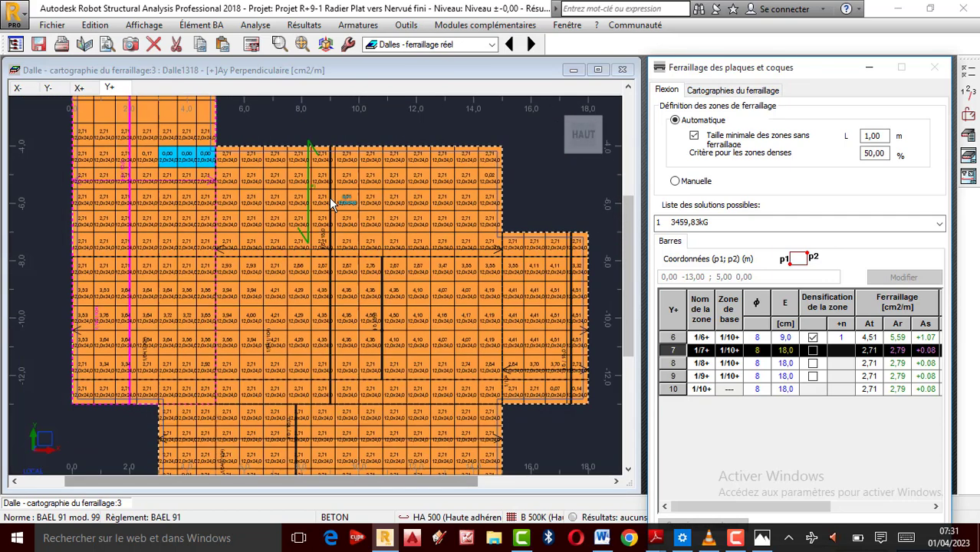
{"action": "scroll", "coordinate": [338, 245], "scroll_direction": "down", "scroll_amount": 2}
{"action": "scroll", "coordinate": [341, 242], "scroll_direction": "up", "scroll_amount": 3}
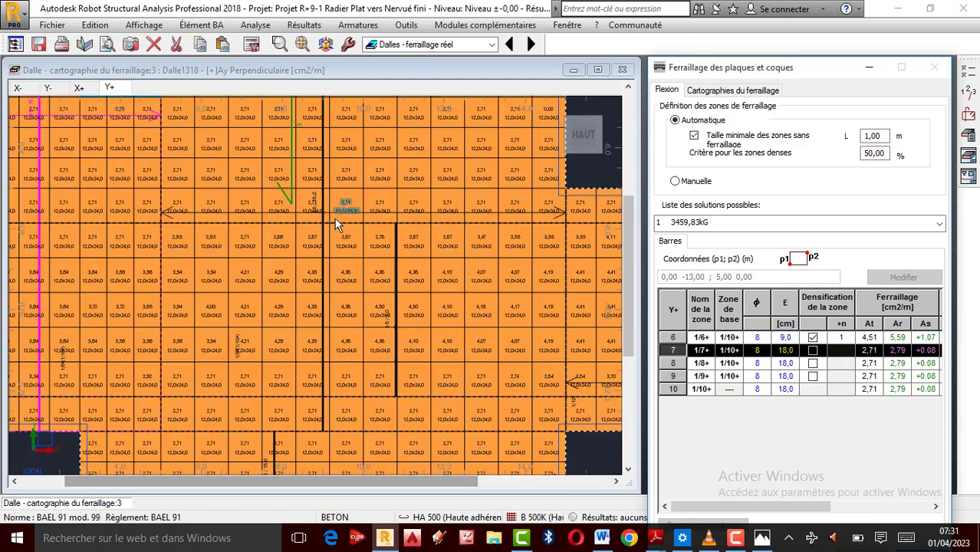